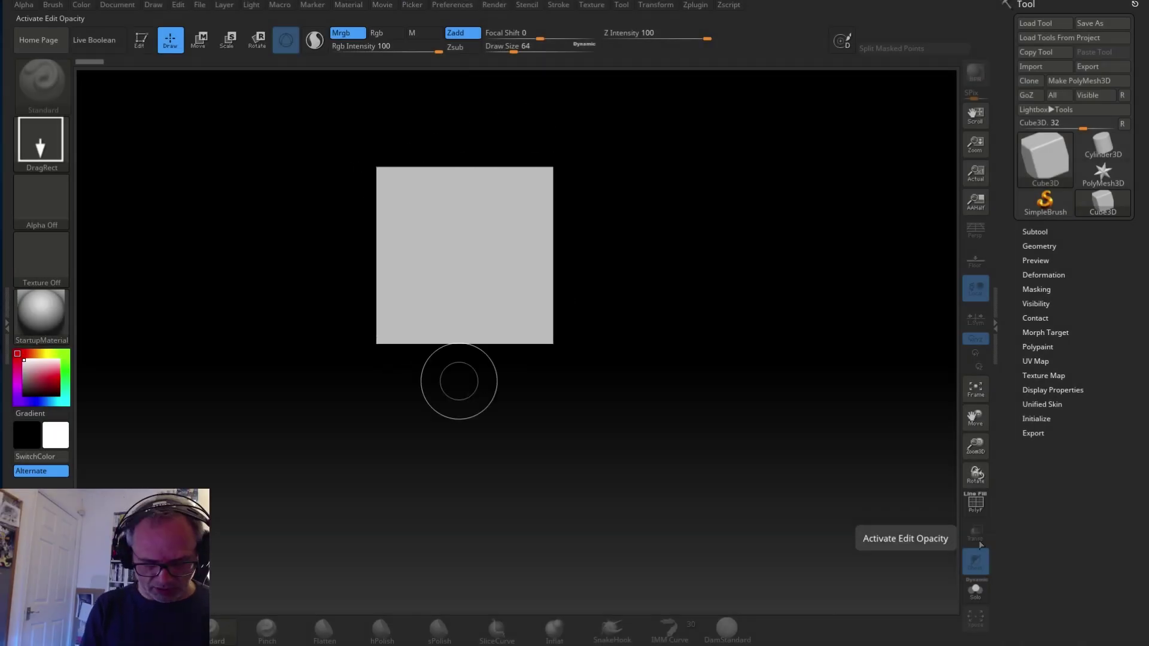
# Step: Make the cube an editable polymesh and squash its depth with the transform gizmo to form a thinner block
pyautogui.press('t')
pyautogui.moveTo(941, 178)
pyautogui.mouseDown()
pyautogui.moveTo(616, 413)
pyautogui.moveTo(598, 394)
pyautogui.moveTo(685, 375)
pyautogui.moveTo(607, 430)
pyautogui.mouseUp()
pyautogui.press('w')
pyautogui.moveTo(527, 336); pyautogui.dragTo(506, 333)
pyautogui.moveTo(607, 413)
pyautogui.mouseDown()
pyautogui.moveTo(659, 411)
pyautogui.moveTo(666, 436)
pyautogui.mouseUp()
pyautogui.press('q')
# Step: Try to DynaMesh the block and stretch it taller
pyautogui.moveTo(666, 437)
pyautogui.mouseDown()
pyautogui.moveTo(678, 459)
pyautogui.moveTo(716, 413)
pyautogui.mouseUp()
pyautogui.click(741, 40)
pyautogui.keyDown('alt'); pyautogui.moveTo(838, 348); pyautogui.dragTo(882, 393); pyautogui.keyUp('alt')
pyautogui.press('space')
pyautogui.moveTo(749, 417); pyautogui.dragTo(759, 416)
pyautogui.press('w')
pyautogui.moveTo(491, 292); pyautogui.dragTo(492, 263)
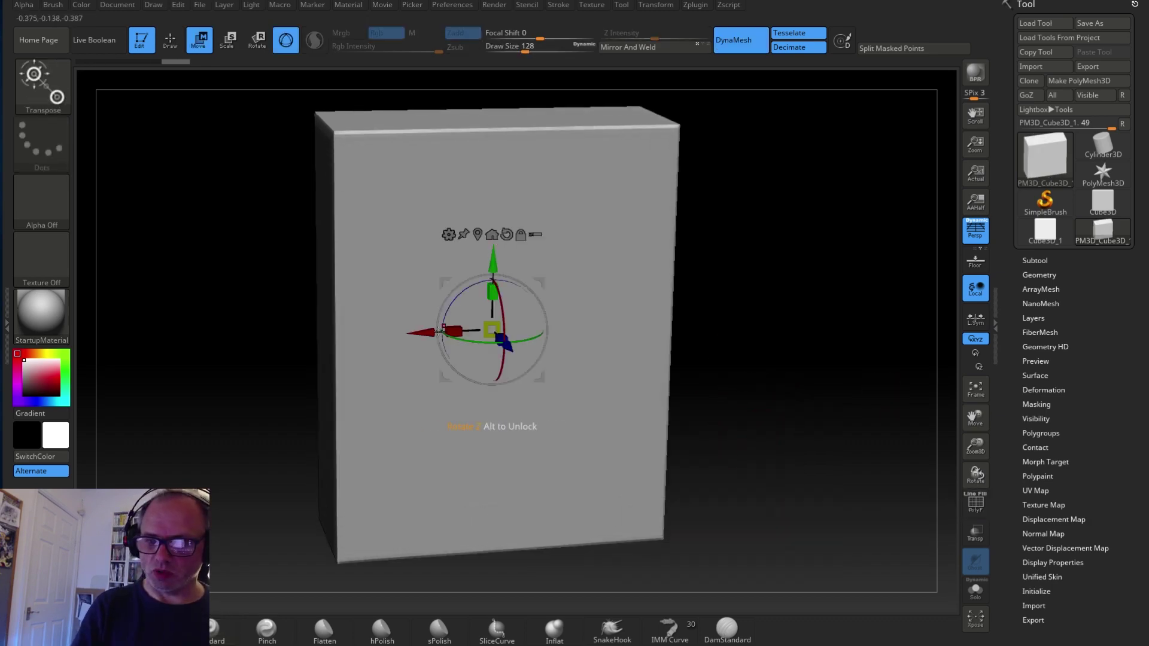
pyautogui.hotkey('ctrl', 'z')
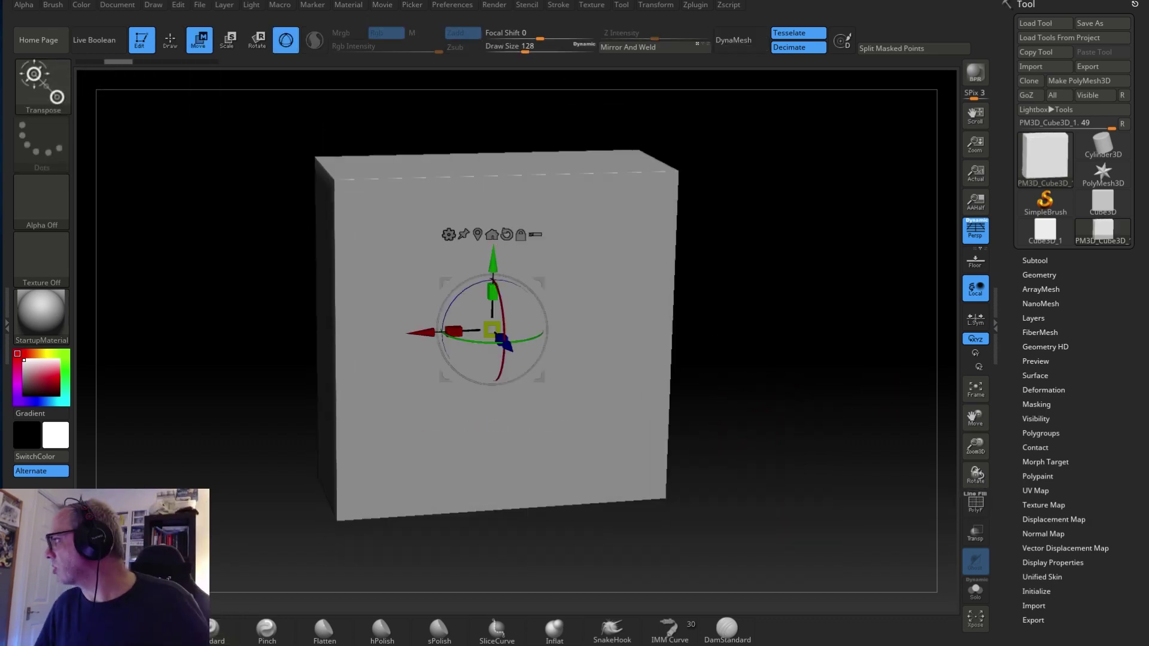
# Step: Display the polyframe, switch to the ZModeler brush and set its edge action to Bevel
pyautogui.hotkey('shift', 'f')
pyautogui.press('b')
pyautogui.press('z')
pyautogui.press('m')
pyautogui.press('space')
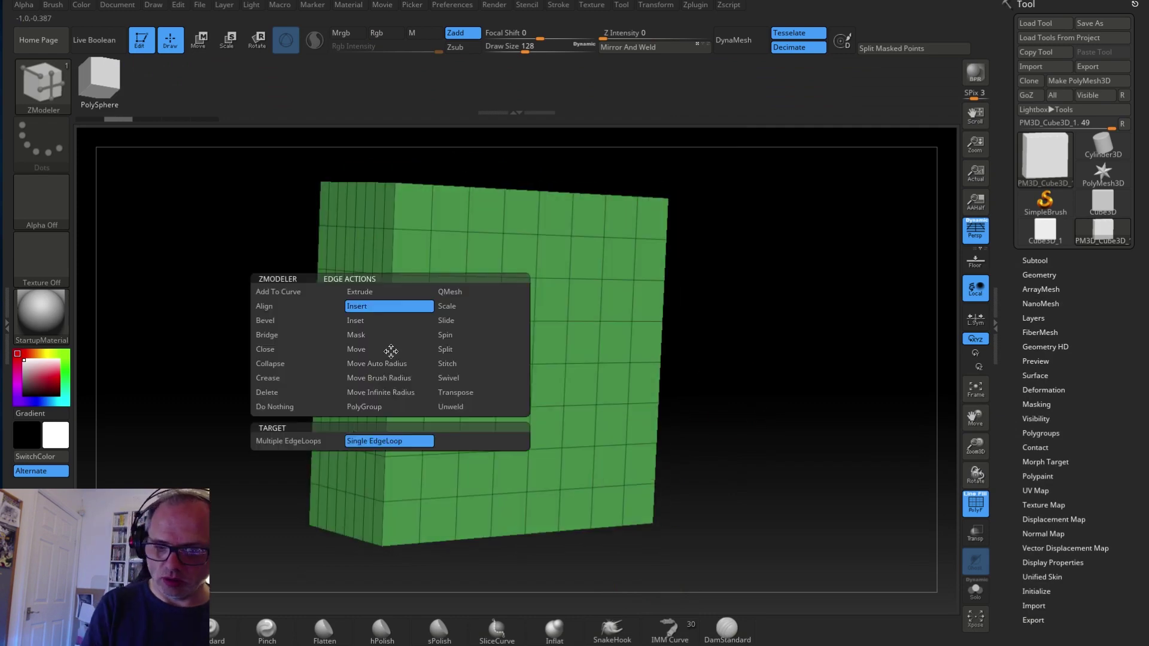
pyautogui.click(266, 321)
# Step: Try a bevel on one of the block's vertical edges
pyautogui.press('space')
pyautogui.moveTo(391, 335); pyautogui.dragTo(402, 348)
pyautogui.moveTo(742, 365); pyautogui.dragTo(753, 453)
pyautogui.hotkey('ctrl', 'z')
pyautogui.hotkey('ctrl', 'z')
# Step: Set Focal Shift to -27 and bevel the block's outer edges with EdgeLoop Complete, Single Row and Linear Edge
pyautogui.press('space')
pyautogui.click(824, 389)
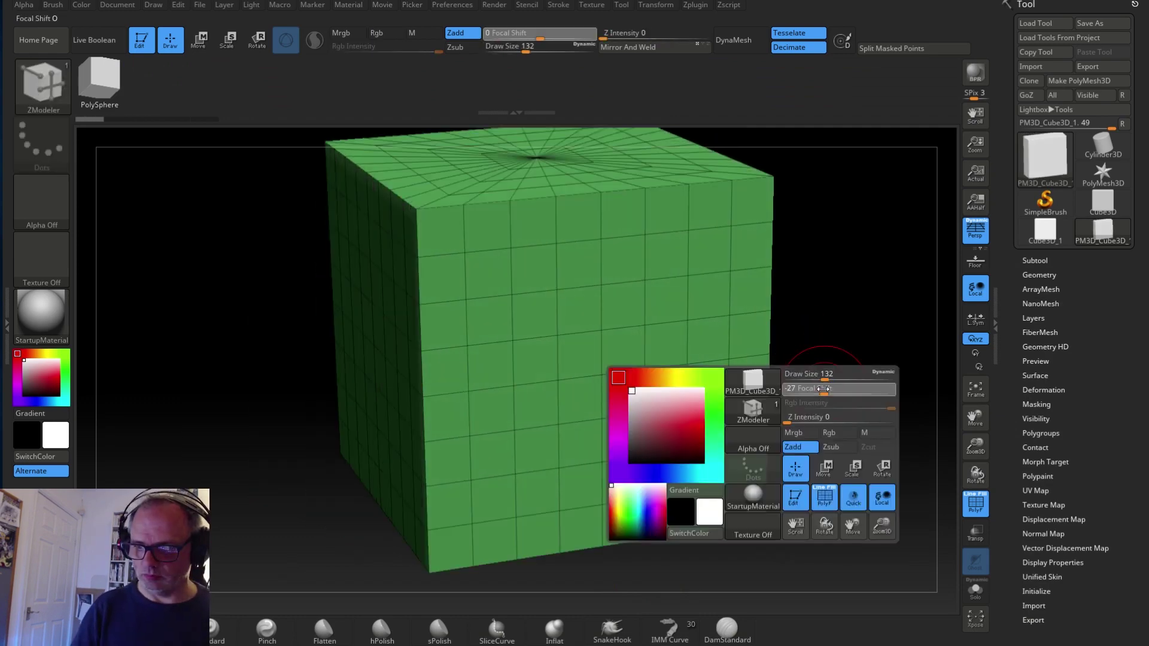
pyautogui.moveTo(824, 389); pyautogui.dragTo(742, 467)
pyautogui.hotkey('ctrl', 'shift', 'z')
pyautogui.press('space')
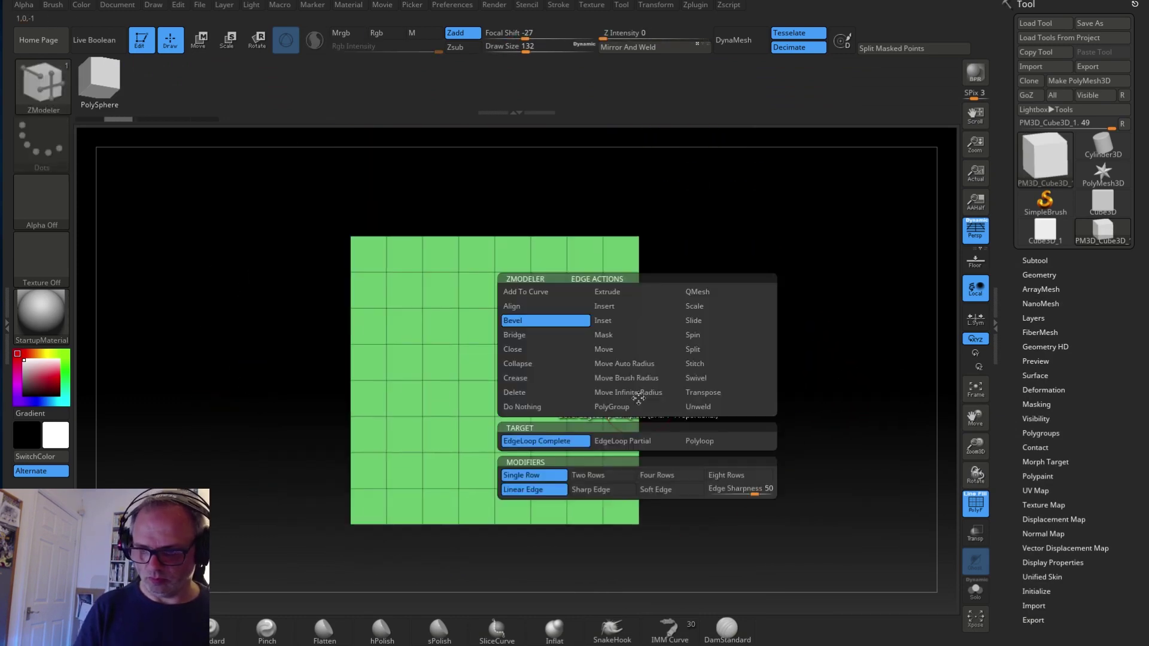
pyautogui.moveTo(566, 407); pyautogui.dragTo(574, 402)
pyautogui.moveTo(638, 365); pyautogui.dragTo(643, 361)
pyautogui.moveTo(712, 341); pyautogui.dragTo(713, 413)
pyautogui.moveTo(611, 249); pyautogui.dragTo(617, 246)
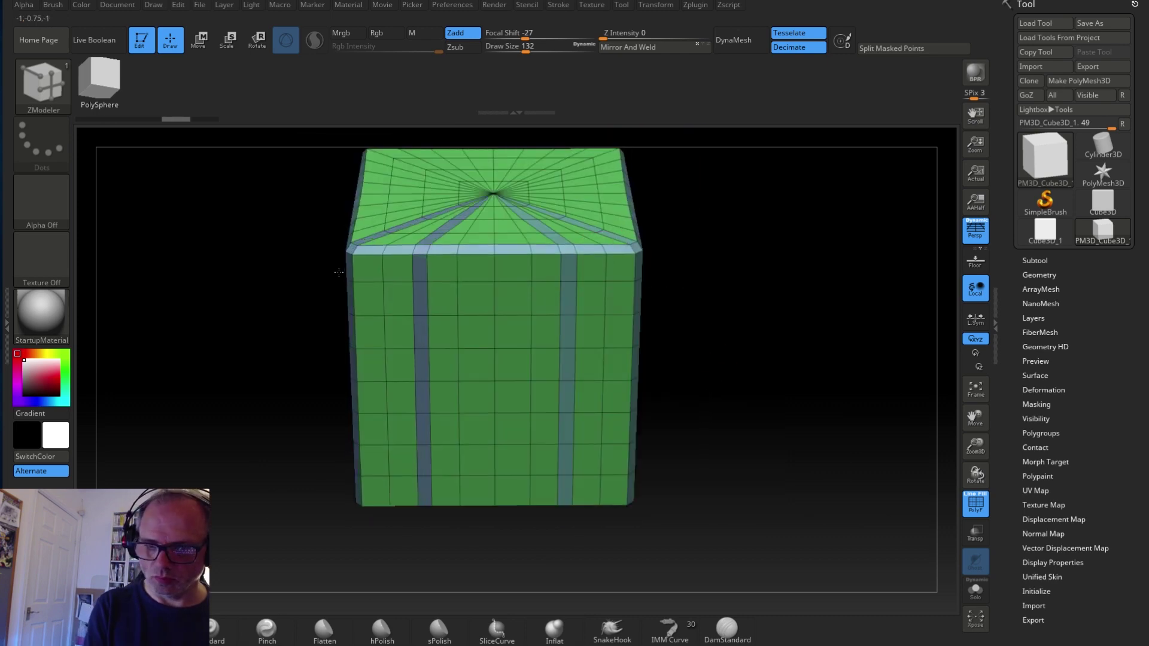
pyautogui.moveTo(665, 497); pyautogui.dragTo(672, 389)
pyautogui.moveTo(497, 525); pyautogui.dragTo(502, 522)
pyautogui.moveTo(673, 392)
pyautogui.mouseDown()
pyautogui.moveTo(726, 477)
pyautogui.moveTo(694, 514)
pyautogui.moveTo(646, 407)
pyautogui.moveTo(541, 473)
pyautogui.moveTo(599, 479)
pyautogui.mouseUp()
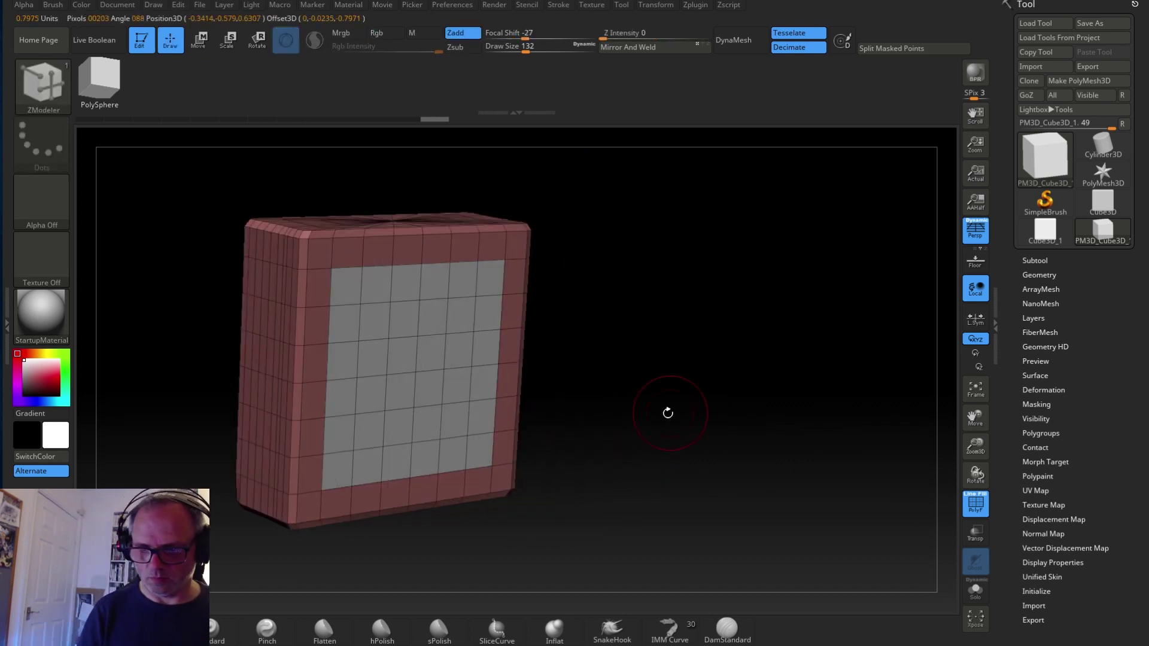
# Step: Push the front face's inner polygons into the block with QMesh to form a recessed panel, and DynaMesh the block
pyautogui.press('space')
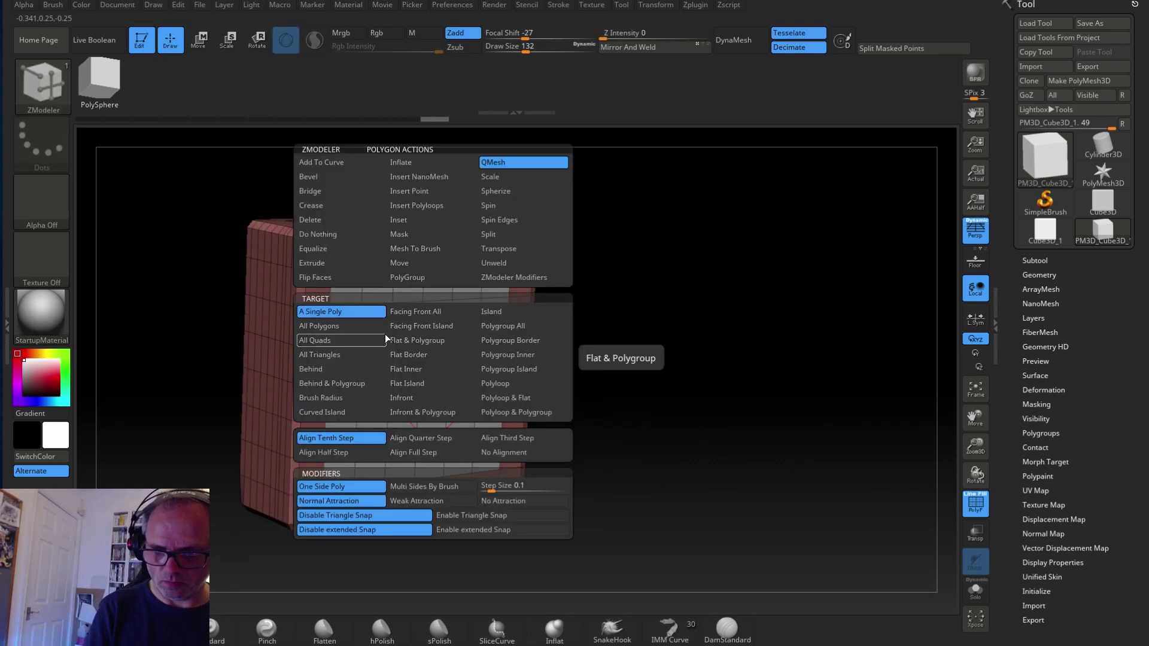
pyautogui.click(385, 333)
pyautogui.hotkey('ctrl', 'z')
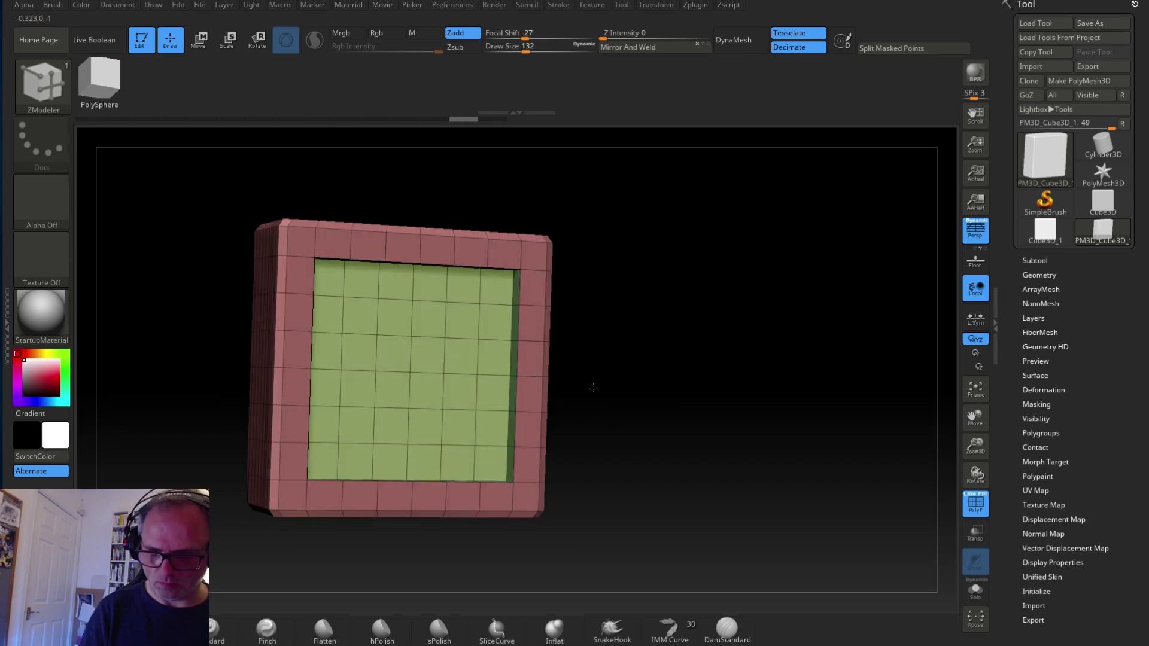
pyautogui.moveTo(592, 387); pyautogui.dragTo(629, 423)
pyautogui.click(741, 40)
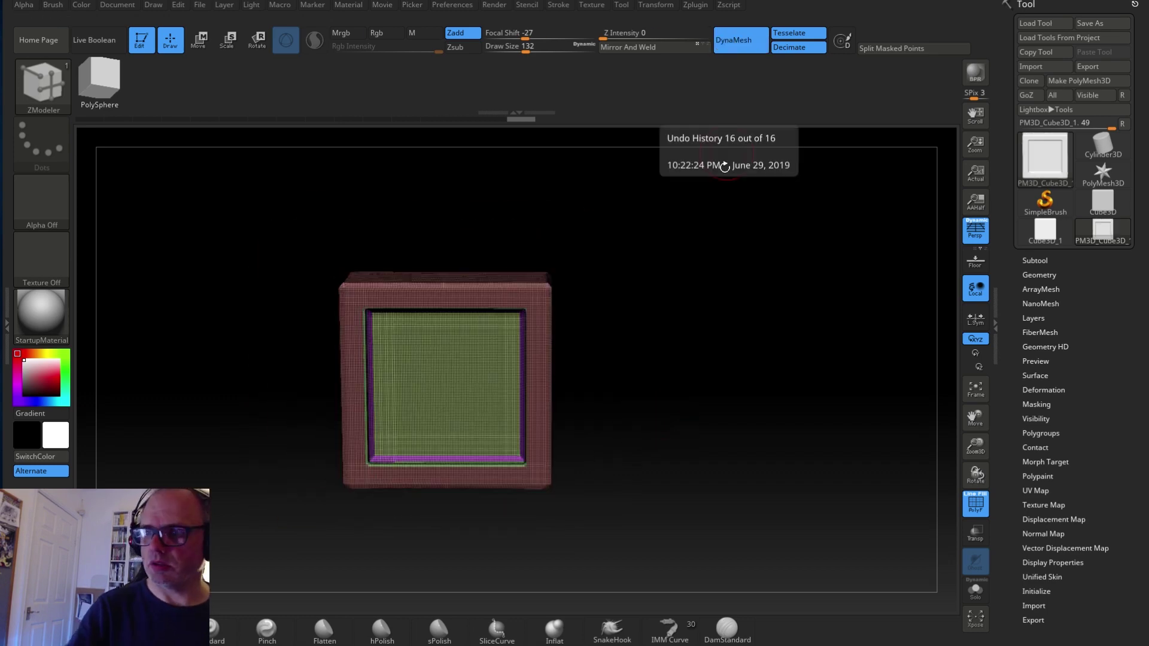
# Step: Hide the polyframe, merge the block into one polygroup and stretch it taller with the Move gizmo
pyautogui.hotkey('shift', 'f')
pyautogui.hotkey('shift', 'f')
pyautogui.hotkey('ctrl', 'w')
pyautogui.press('w')
pyautogui.moveTo(388, 335); pyautogui.dragTo(387, 251)
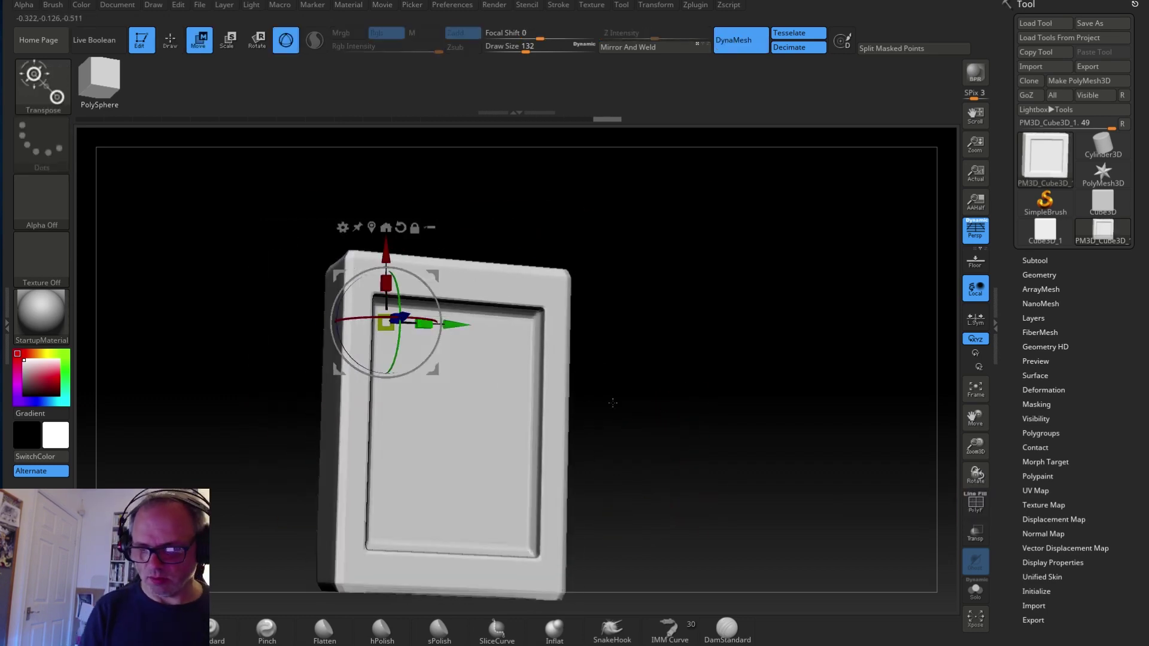
pyautogui.press('q')
# Step: Carve two nested rectangular groove outlines, notched on one side, into the recessed panel using the Standard brush at draw size 20
pyautogui.moveTo(612, 400)
pyautogui.mouseDown()
pyautogui.moveTo(608, 433)
pyautogui.moveTo(677, 423)
pyautogui.moveTo(734, 464)
pyautogui.moveTo(664, 446)
pyautogui.mouseUp()
pyautogui.click(222, 631)
pyautogui.press('space')
pyautogui.press('space')
pyautogui.press('space')
pyautogui.press('space')
pyautogui.moveTo(653, 395)
pyautogui.mouseDown()
pyautogui.moveTo(637, 398)
pyautogui.moveTo(653, 397)
pyautogui.mouseUp()
pyautogui.moveTo(653, 397); pyautogui.dragTo(614, 459)
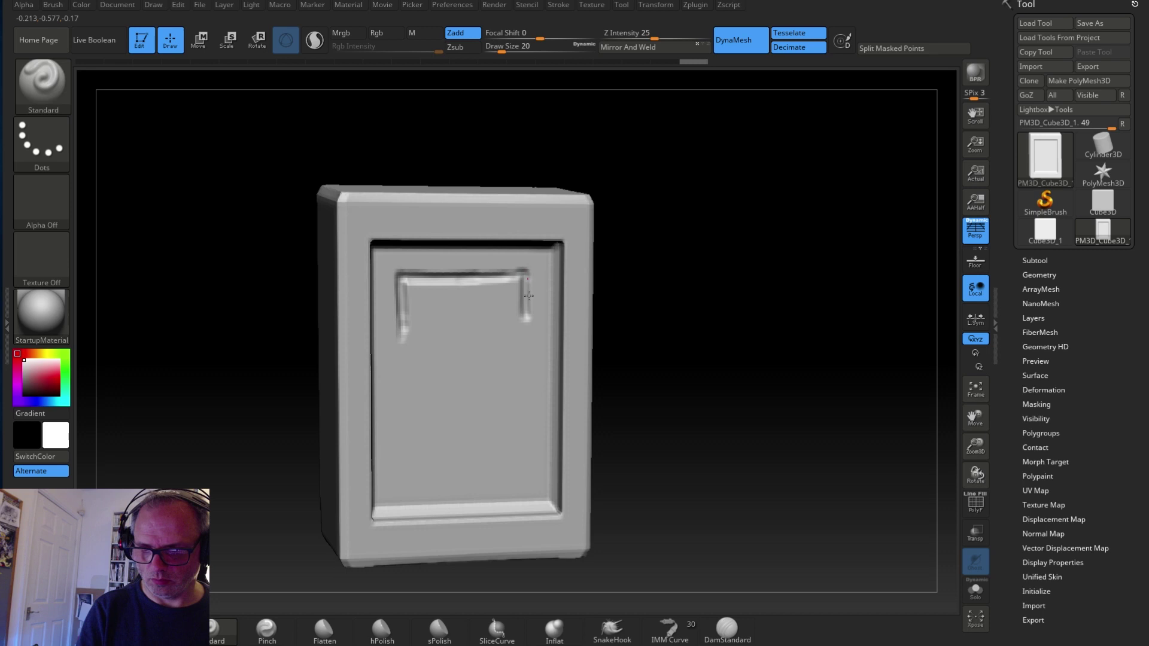
pyautogui.moveTo(664, 419); pyautogui.dragTo(643, 410)
pyautogui.keyDown('alt'); pyautogui.moveTo(526, 311); pyautogui.dragTo(526, 392); pyautogui.keyUp('alt')
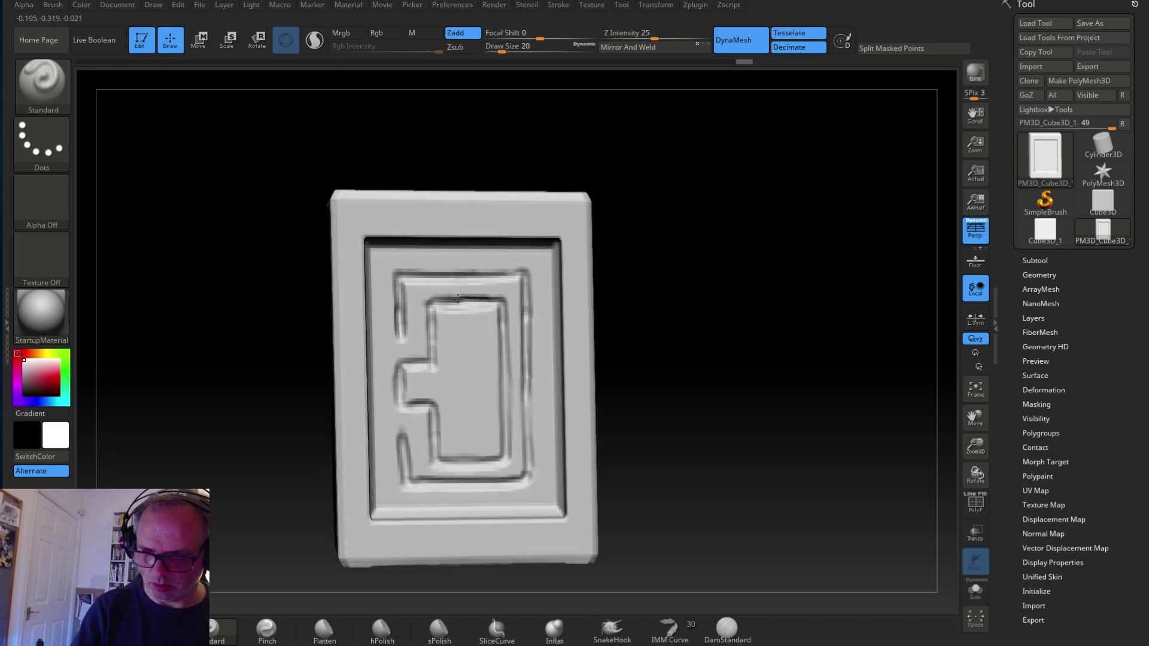
# Step: Mask the whole block except the recessed panel by drawing a rectangular mask and inverting it
pyautogui.moveTo(642, 333)
pyautogui.mouseDown()
pyautogui.moveTo(680, 385)
pyautogui.moveTo(669, 381)
pyautogui.moveTo(695, 333)
pyautogui.moveTo(607, 410)
pyautogui.moveTo(661, 390)
pyautogui.mouseUp()
pyautogui.keyDown('ctrl'); pyautogui.click(42, 87); pyautogui.keyUp('ctrl')
pyautogui.keyDown('ctrl'); pyautogui.click(311, 128); pyautogui.keyUp('ctrl')
pyautogui.keyDown('ctrl'); pyautogui.moveTo(404, 211); pyautogui.dragTo(588, 471); pyautogui.keyUp('ctrl')
pyautogui.keyDown('ctrl'); pyautogui.click(640, 426); pyautogui.keyUp('ctrl')
pyautogui.moveTo(640, 426); pyautogui.dragTo(670, 439)
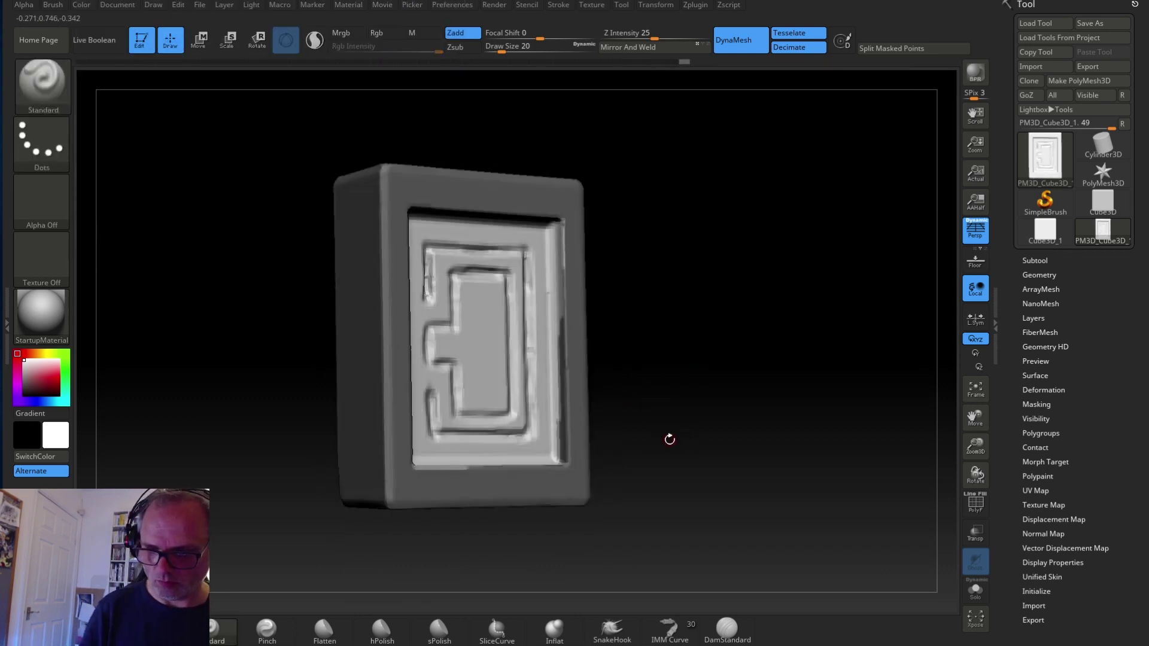
# Step: Shift the unmasked panel slightly along the block's depth with the Move gizmo
pyautogui.press('w')
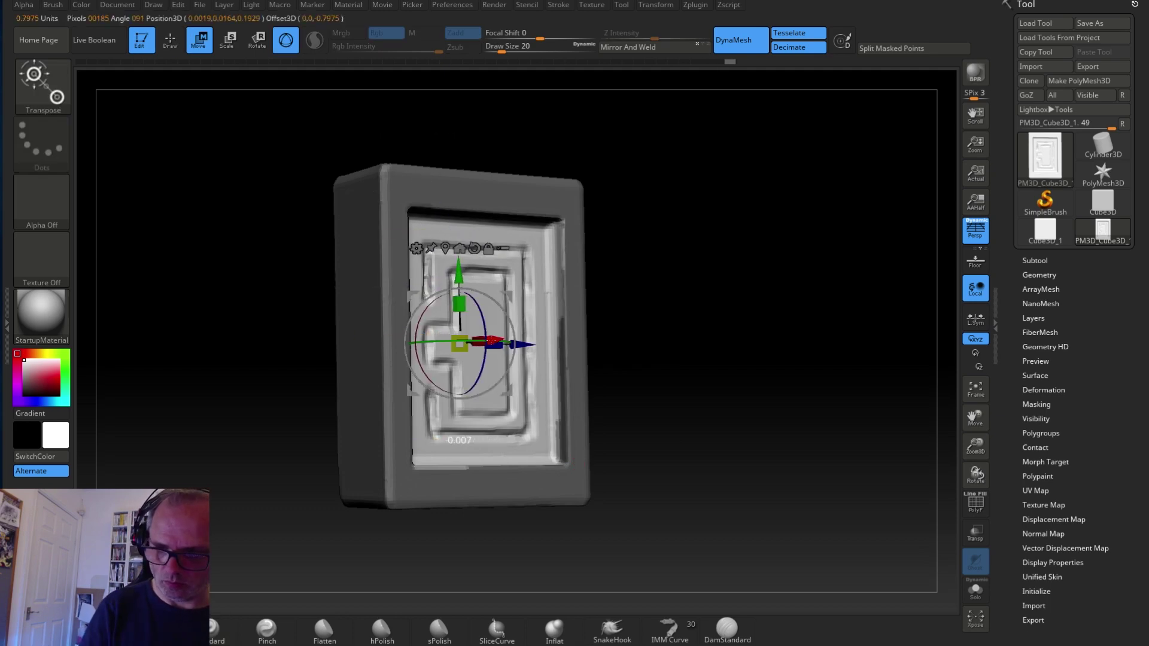
pyautogui.moveTo(490, 341); pyautogui.dragTo(489, 341)
pyautogui.moveTo(676, 392)
pyautogui.mouseDown()
pyautogui.moveTo(626, 418)
pyautogui.moveTo(628, 467)
pyautogui.mouseUp()
pyautogui.moveTo(469, 379); pyautogui.dragTo(471, 384)
pyautogui.moveTo(560, 383)
pyautogui.mouseDown()
pyautogui.moveTo(607, 303)
pyautogui.moveTo(557, 326)
pyautogui.mouseUp()
# Step: Switch the masking brush to MaskLasso and adjust which parts of the block are masked
pyautogui.keyDown('ctrl'); pyautogui.click(42, 87); pyautogui.keyUp('ctrl')
pyautogui.keyDown('ctrl'); pyautogui.click(238, 149); pyautogui.keyUp('ctrl')
pyautogui.press('q')
pyautogui.moveTo(676, 383)
pyautogui.keyDown('ctrl'); pyautogui.mouseDown()
pyautogui.moveTo(707, 413)
pyautogui.moveTo(556, 488)
pyautogui.moveTo(575, 416)
pyautogui.mouseUp(); pyautogui.keyUp('ctrl')
pyautogui.press('ctrl')
pyautogui.keyDown('ctrl'); pyautogui.moveTo(495, 420); pyautogui.dragTo(563, 413); pyautogui.keyUp('ctrl')
pyautogui.moveTo(646, 412); pyautogui.dragTo(605, 335)
pyautogui.keyDown('ctrl'); pyautogui.moveTo(304, 270); pyautogui.dragTo(366, 359); pyautogui.keyUp('ctrl')
pyautogui.moveTo(664, 239)
pyautogui.mouseDown()
pyautogui.moveTo(616, 192)
pyautogui.moveTo(698, 341)
pyautogui.moveTo(742, 353)
pyautogui.mouseUp()
# Step: Move the unmasked part slightly along the block's depth and clear the mask
pyautogui.press('w')
pyautogui.moveTo(534, 341); pyautogui.dragTo(526, 340)
pyautogui.keyDown('ctrl'); pyautogui.moveTo(646, 383); pyautogui.dragTo(682, 419); pyautogui.keyUp('ctrl')
pyautogui.moveTo(712, 353)
pyautogui.mouseDown()
pyautogui.moveTo(647, 344)
pyautogui.moveTo(598, 353)
pyautogui.mouseUp()
# Step: Smooth the recessed panel's grooves and the rough border along its lower edge
pyautogui.press('q')
pyautogui.keyDown('shift'); pyautogui.moveTo(383, 299); pyautogui.dragTo(436, 341); pyautogui.keyUp('shift')
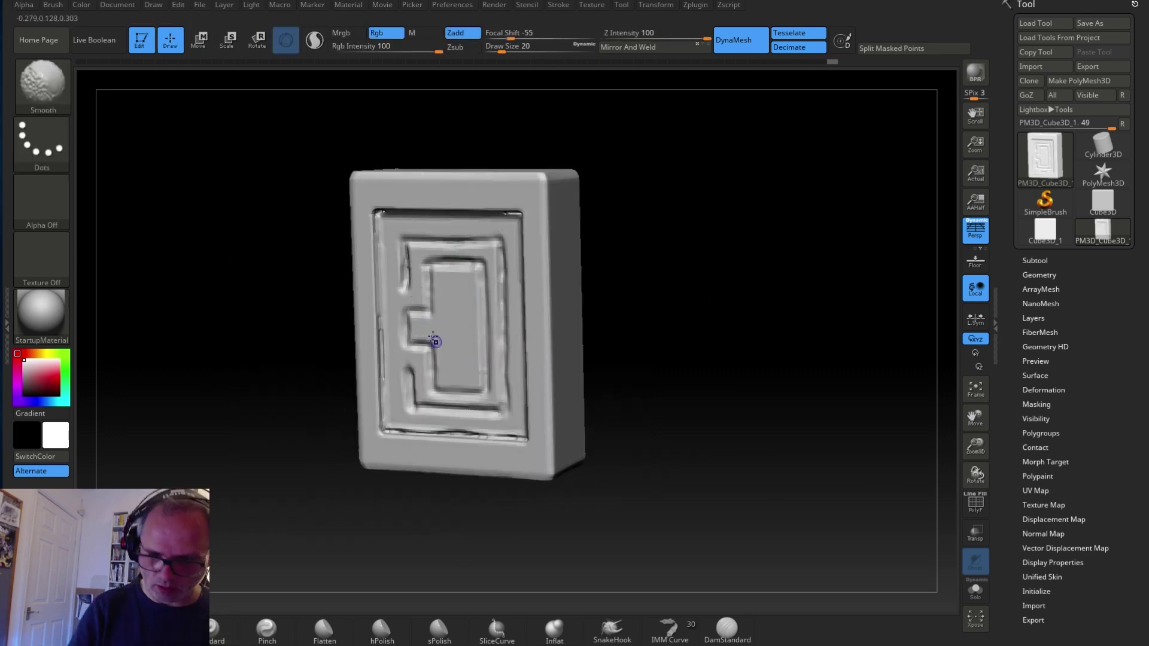
pyautogui.moveTo(617, 395); pyautogui.dragTo(712, 395)
pyautogui.keyDown('shift'); pyautogui.moveTo(386, 427); pyautogui.dragTo(493, 420); pyautogui.keyUp('shift')
pyautogui.keyDown('shift'); pyautogui.moveTo(392, 429); pyautogui.dragTo(506, 422); pyautogui.keyUp('shift')
pyautogui.moveTo(634, 360)
pyautogui.mouseDown()
pyautogui.moveTo(664, 413)
pyautogui.moveTo(623, 382)
pyautogui.moveTo(572, 390)
pyautogui.moveTo(604, 442)
pyautogui.mouseUp()
# Step: Wear down the block's vertical front edge with the Flatten brush at draw size 35
pyautogui.click(325, 631)
pyautogui.moveTo(542, 401); pyautogui.dragTo(540, 354)
pyautogui.moveTo(364, 230); pyautogui.dragTo(362, 223)
pyautogui.press('space')
pyautogui.moveTo(655, 268); pyautogui.dragTo(666, 267)
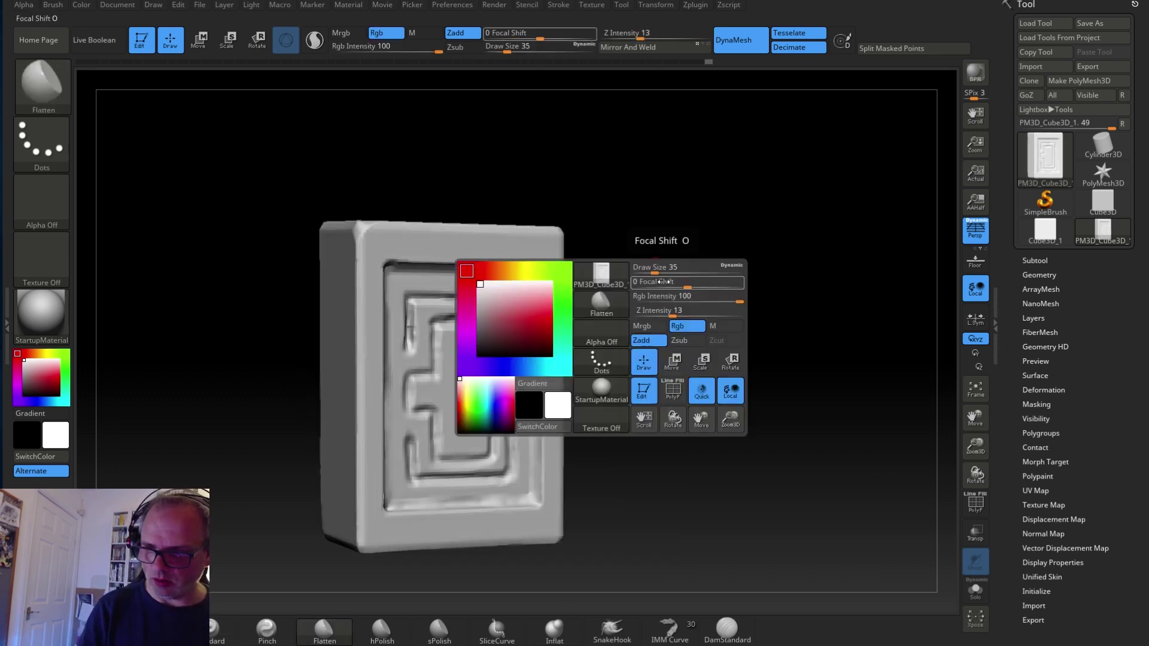
pyautogui.moveTo(360, 233); pyautogui.dragTo(360, 401)
pyautogui.moveTo(360, 483); pyautogui.dragTo(361, 544)
pyautogui.moveTo(646, 419); pyautogui.dragTo(670, 359)
pyautogui.moveTo(584, 419); pyautogui.dragTo(641, 331)
# Step: Cut across the block's upper part with a slightly slanted trimming stroke
pyautogui.moveTo(674, 525)
pyautogui.mouseDown()
pyautogui.moveTo(620, 402)
pyautogui.moveTo(635, 455)
pyautogui.moveTo(658, 478)
pyautogui.moveTo(671, 473)
pyautogui.moveTo(703, 370)
pyautogui.moveTo(747, 405)
pyautogui.mouseUp()
pyautogui.keyDown('ctrl'); pyautogui.keyDown('shift'); pyautogui.click(46, 96); pyautogui.keyUp('shift'); pyautogui.keyUp('ctrl')
pyautogui.keyDown('ctrl'); pyautogui.keyDown('shift'); pyautogui.click(865, 150); pyautogui.keyUp('shift'); pyautogui.keyUp('ctrl')
pyautogui.moveTo(344, 244)
pyautogui.keyDown('ctrl'); pyautogui.keyDown('shift'); pyautogui.mouseDown()
pyautogui.moveTo(698, 292)
pyautogui.moveTo(718, 307)
pyautogui.mouseUp(); pyautogui.keyUp('shift'); pyautogui.keyUp('ctrl')
pyautogui.moveTo(754, 383)
pyautogui.mouseDown()
pyautogui.moveTo(706, 455)
pyautogui.moveTo(604, 419)
pyautogui.mouseUp()
# Step: Flatten more of the block's corners and edges with the brush at draw size 83
pyautogui.moveTo(778, 455); pyautogui.dragTo(802, 407)
pyautogui.moveTo(502, 433); pyautogui.dragTo(416, 266)
pyautogui.moveTo(463, 374)
pyautogui.mouseDown()
pyautogui.moveTo(762, 444)
pyautogui.moveTo(363, 260)
pyautogui.mouseUp()
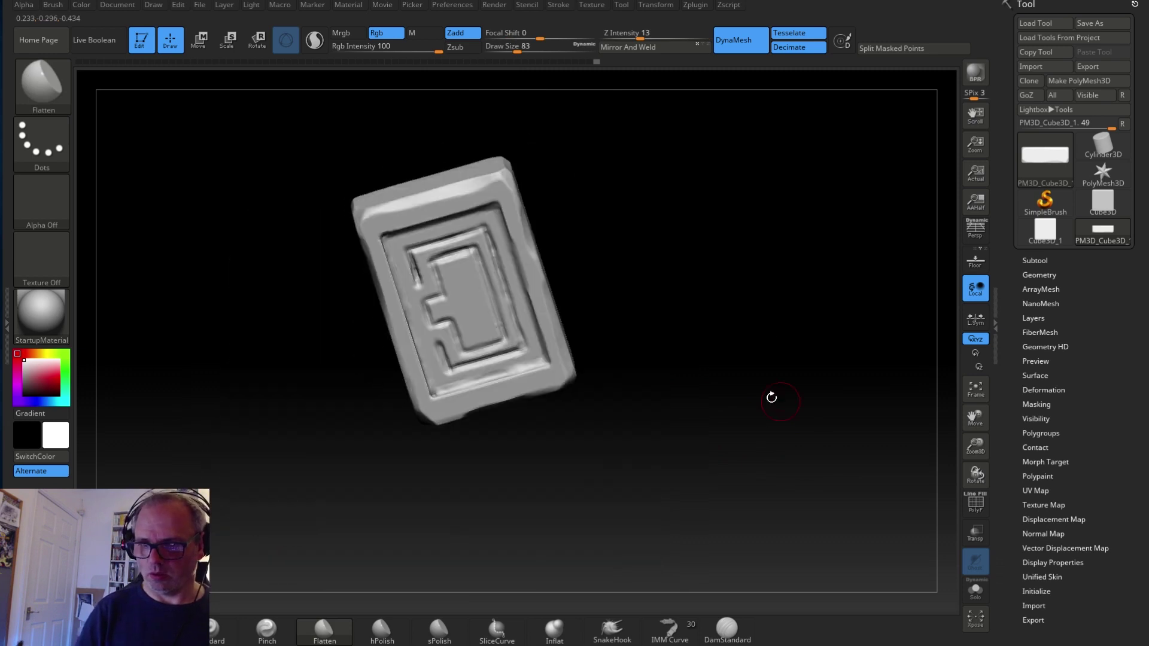
# Step: Flatten the frame and inner rim around the recessed panel at draw size 41, and smooth the grooves and side edge
pyautogui.moveTo(769, 395); pyautogui.dragTo(718, 383)
pyautogui.press('space')
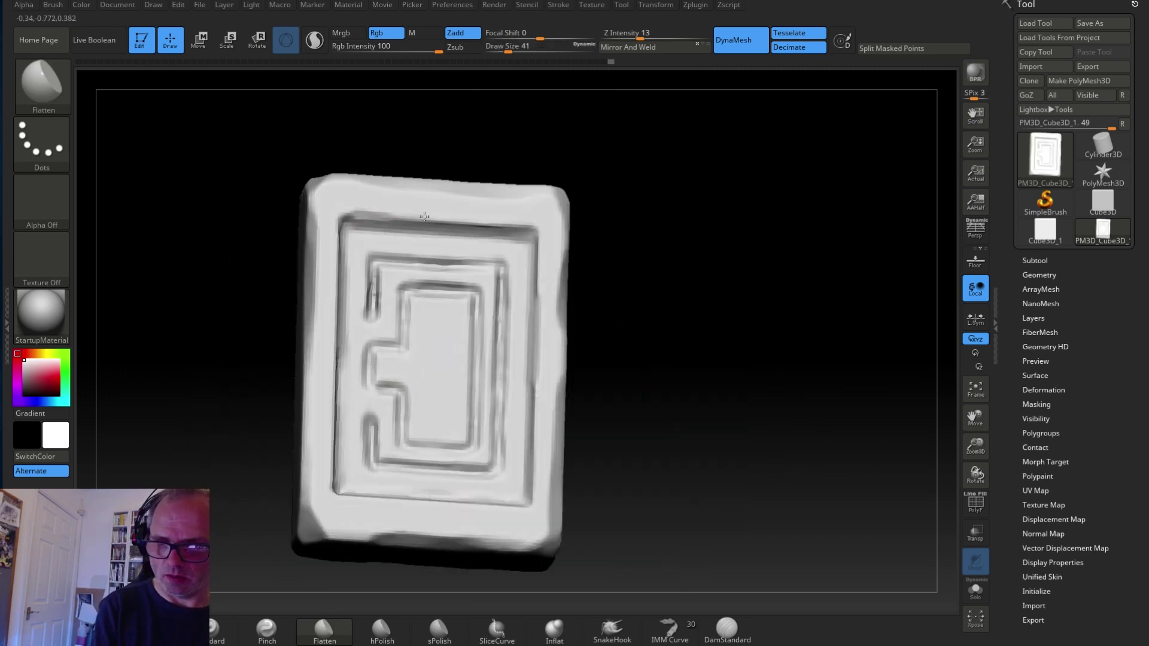
pyautogui.moveTo(330, 383)
pyautogui.mouseDown()
pyautogui.moveTo(338, 498)
pyautogui.moveTo(543, 237)
pyautogui.mouseUp()
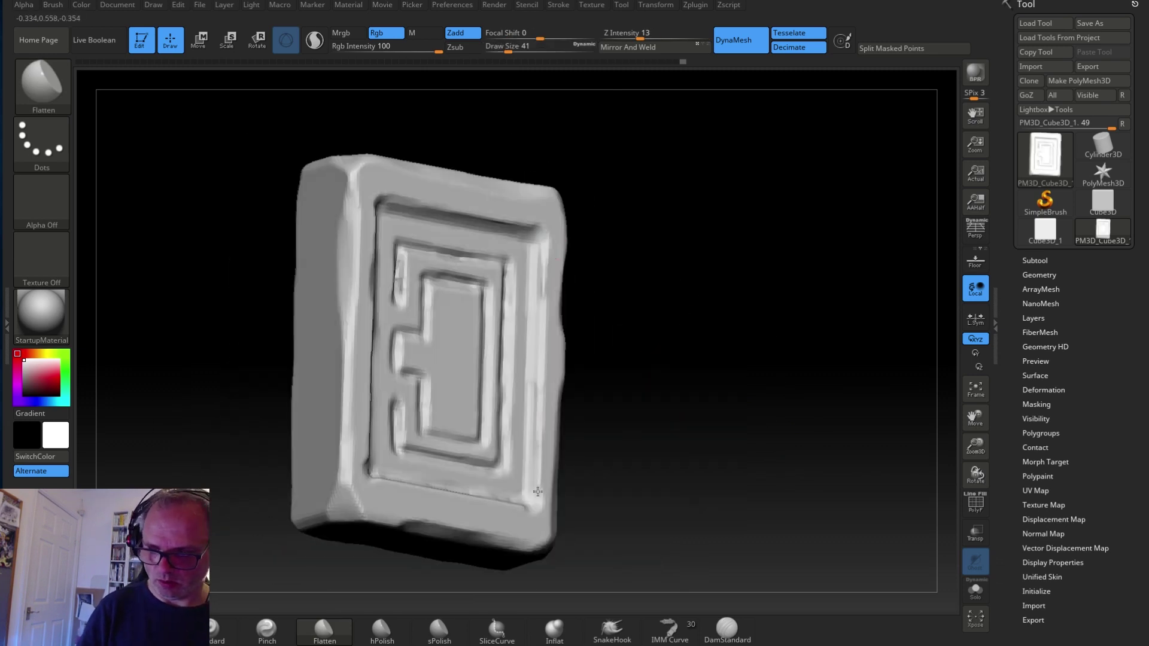
pyautogui.moveTo(538, 492); pyautogui.dragTo(393, 546)
pyautogui.keyDown('shift'); pyautogui.moveTo(493, 374); pyautogui.dragTo(386, 443); pyautogui.keyUp('shift')
pyautogui.moveTo(634, 430)
pyautogui.keyDown('alt'); pyautogui.mouseDown()
pyautogui.moveTo(629, 378)
pyautogui.moveTo(641, 401)
pyautogui.moveTo(666, 370)
pyautogui.moveTo(670, 408)
pyautogui.mouseUp(); pyautogui.keyUp('alt')
pyautogui.keyDown('shift'); pyautogui.moveTo(345, 235); pyautogui.dragTo(345, 263); pyautogui.keyUp('shift')
# Step: Enlarge the Flatten brush to draw size 56 and wear down the block's long side edge
pyautogui.press('space')
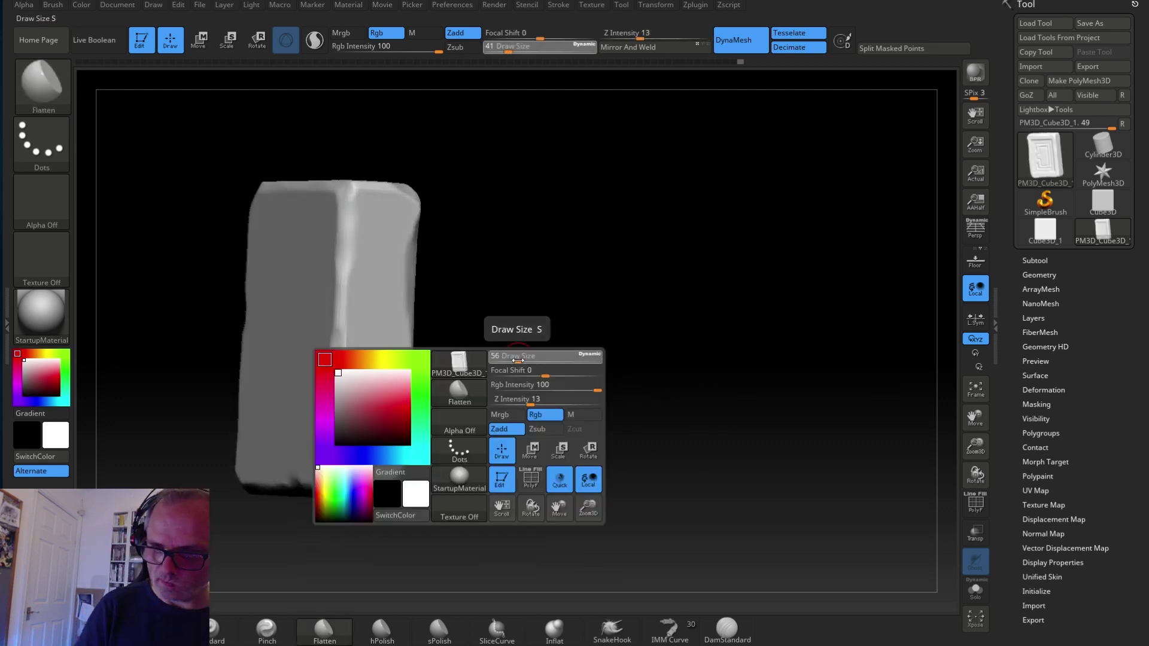
pyautogui.click(508, 357)
pyautogui.moveTo(340, 341); pyautogui.dragTo(337, 477)
pyautogui.moveTo(440, 383); pyautogui.dragTo(487, 375)
# Step: Carve a crack into the block's back face with the Standard brush at draw size 27 and smooth it
pyautogui.press('space')
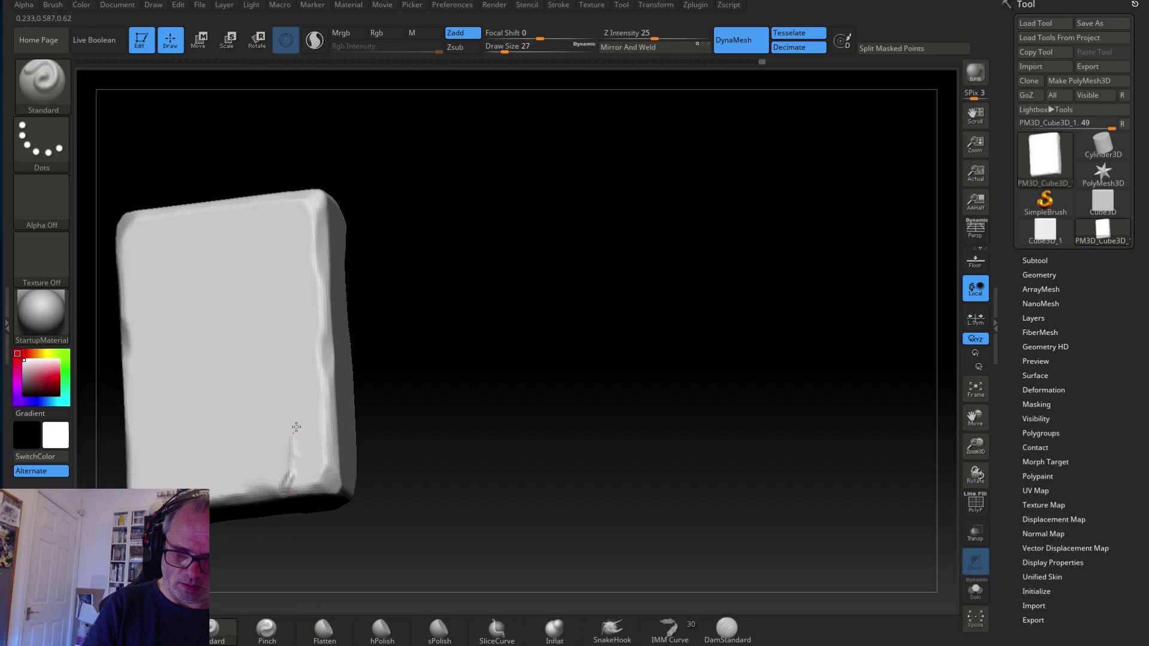
pyautogui.keyDown('alt'); pyautogui.moveTo(479, 454); pyautogui.dragTo(479, 395); pyautogui.keyUp('alt')
pyautogui.keyDown('shift'); pyautogui.moveTo(424, 473); pyautogui.dragTo(429, 462); pyautogui.keyUp('shift')
# Step: Carve fine cracks into the front frame and central panel with the DamStandard brush
pyautogui.click(727, 631)
pyautogui.moveTo(541, 449)
pyautogui.mouseDown()
pyautogui.moveTo(478, 419)
pyautogui.moveTo(508, 446)
pyautogui.mouseUp()
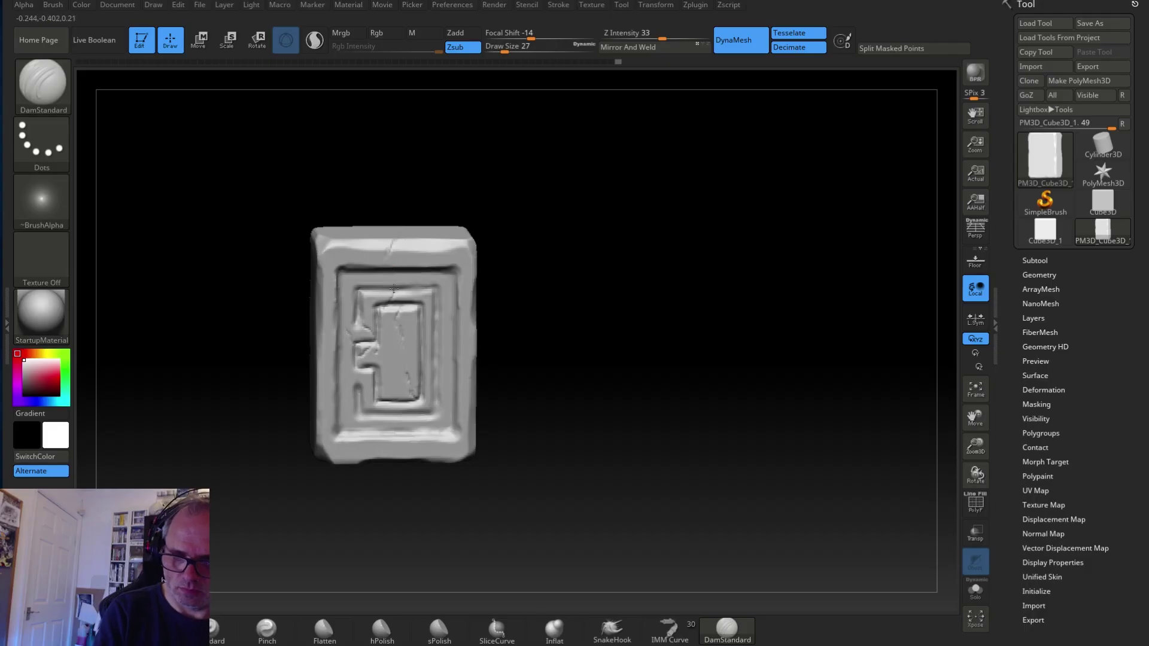
pyautogui.keyDown('alt'); pyautogui.moveTo(508, 263); pyautogui.dragTo(508, 313); pyautogui.keyUp('alt')
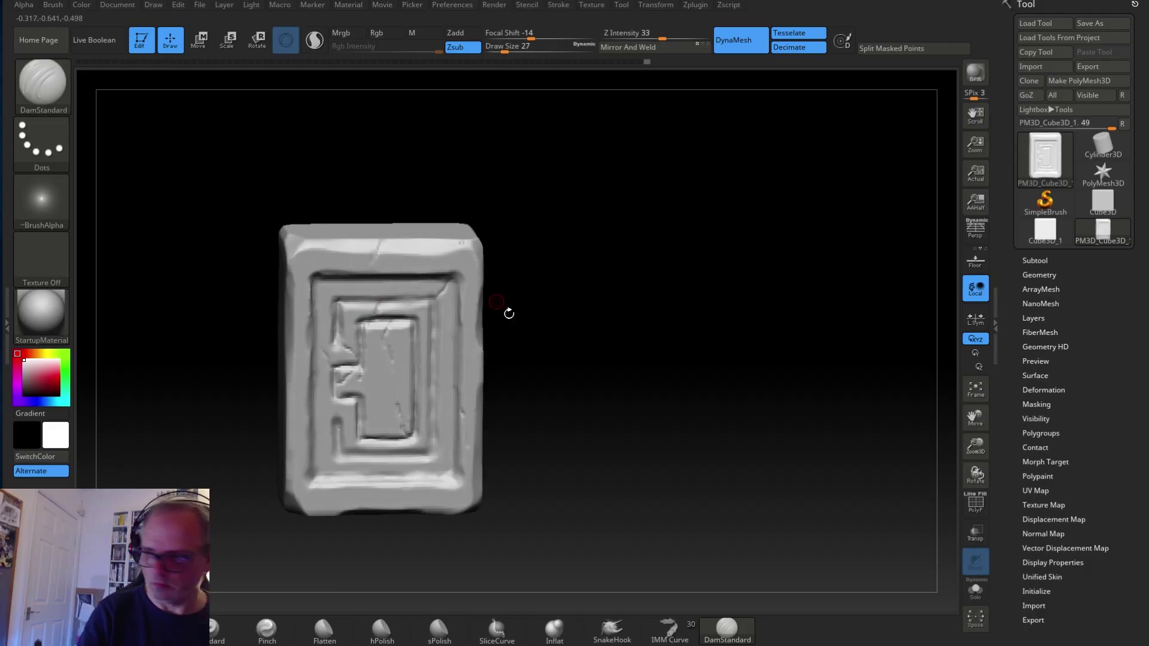
# Step: Apply ClayPolish twice to the block and check the mesh with the polyframe
pyautogui.click(1039, 276)
pyautogui.click(1038, 460)
pyautogui.click(1043, 489)
pyautogui.moveTo(658, 422); pyautogui.dragTo(683, 425)
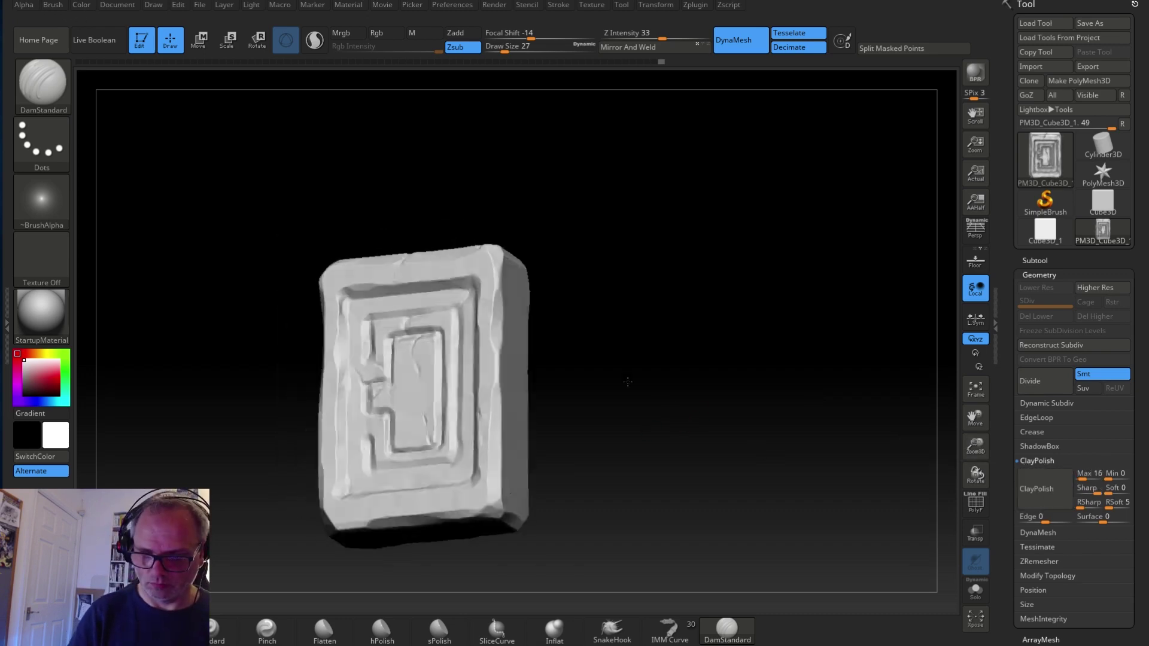
pyautogui.keyDown('alt'); pyautogui.moveTo(658, 337); pyautogui.dragTo(634, 343); pyautogui.keyUp('alt')
pyautogui.click(1042, 489)
pyautogui.moveTo(698, 382); pyautogui.dragTo(651, 337)
pyautogui.moveTo(632, 458); pyautogui.dragTo(556, 481)
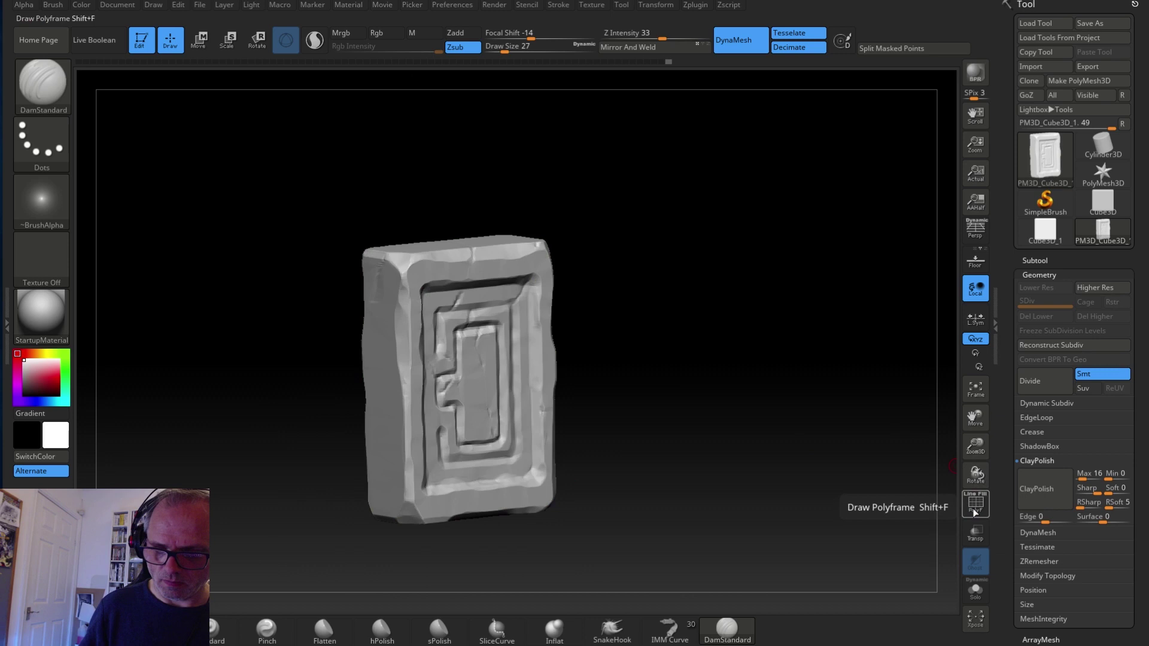
pyautogui.click(976, 508)
pyautogui.click(975, 507)
# Step: Carve additional DamStandard cracks across both vertical sides of the frame and the panel's rim
pyautogui.moveTo(628, 389); pyautogui.dragTo(670, 386)
pyautogui.moveTo(528, 426); pyautogui.dragTo(421, 413)
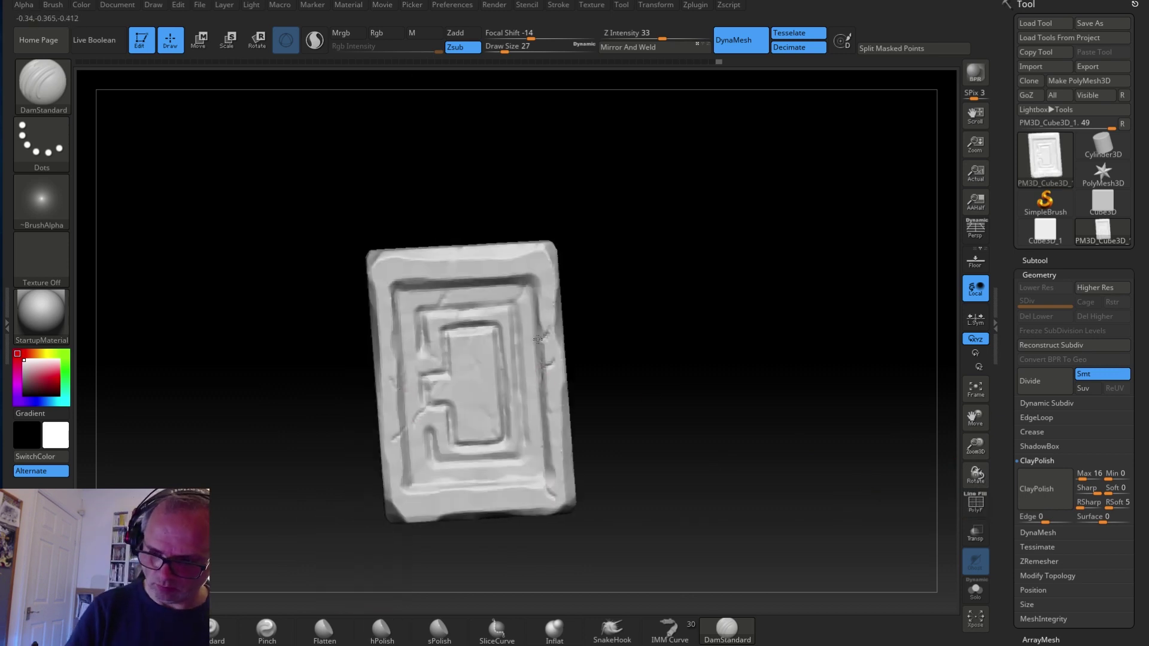
pyautogui.moveTo(468, 282); pyautogui.dragTo(589, 327)
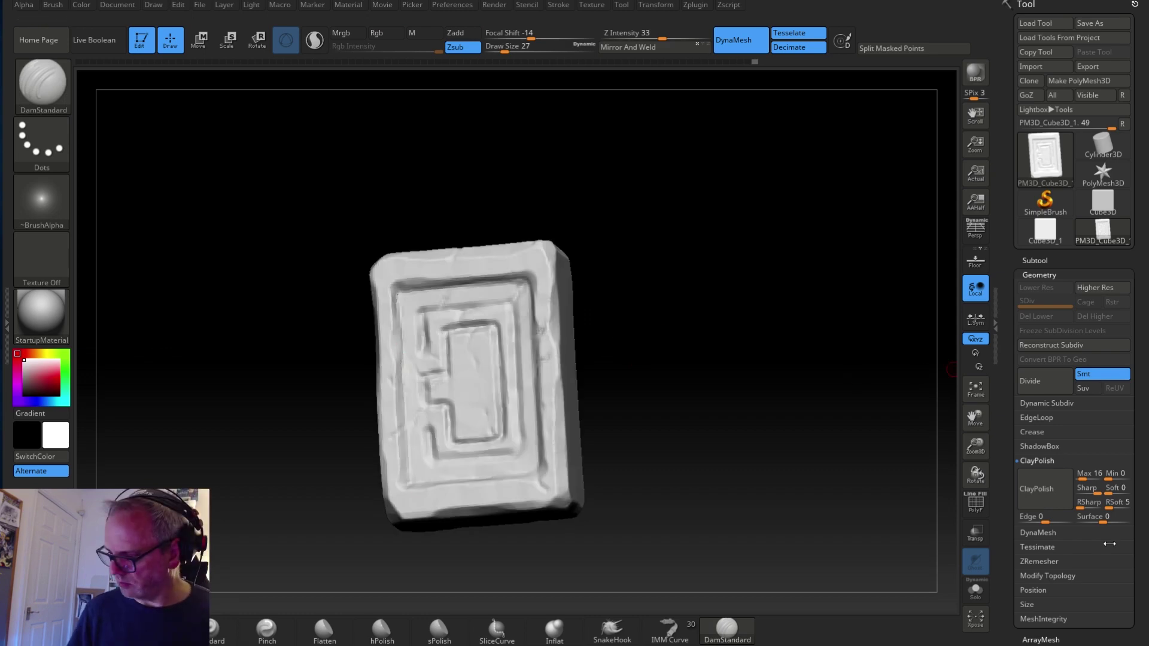
# Step: Open the DynaMesh settings and carve a crack through the frame's lower edge
pyautogui.click(1053, 532)
pyautogui.moveTo(730, 465)
pyautogui.mouseDown()
pyautogui.moveTo(800, 449)
pyautogui.moveTo(709, 419)
pyautogui.mouseUp()
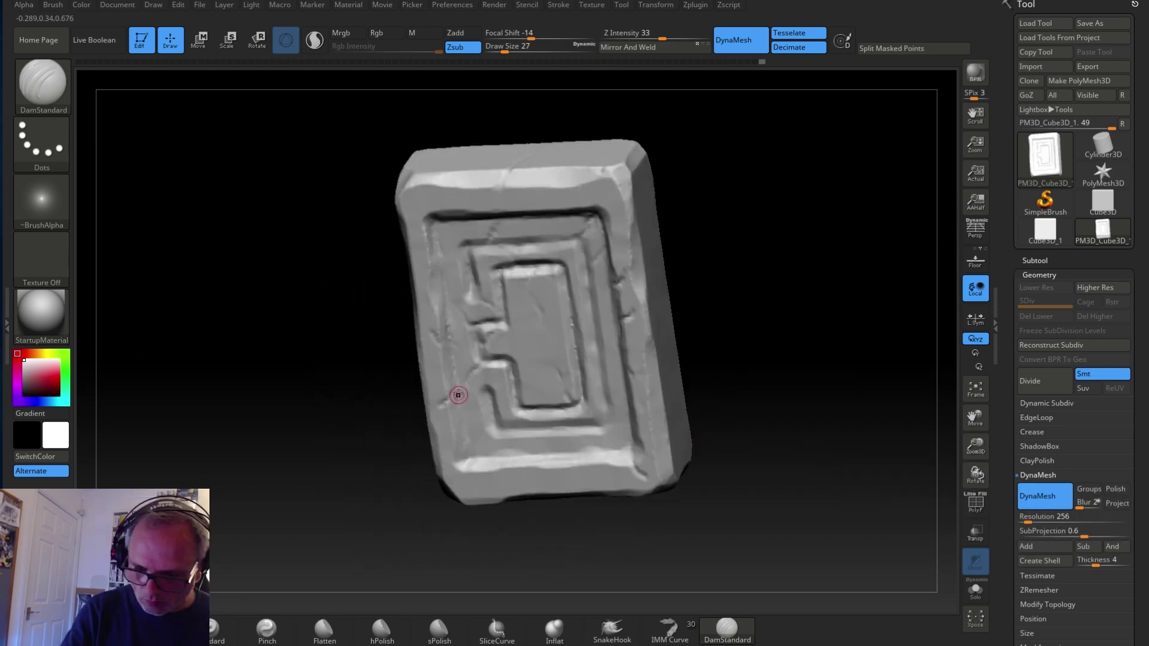
pyautogui.moveTo(463, 476)
pyautogui.mouseDown()
pyautogui.moveTo(506, 486)
pyautogui.moveTo(485, 497)
pyautogui.moveTo(487, 483)
pyautogui.moveTo(703, 411)
pyautogui.moveTo(579, 568)
pyautogui.mouseUp()
# Step: Polish the panel, frame and block edges with the hPolish and sPolish brushes
pyautogui.click(267, 631)
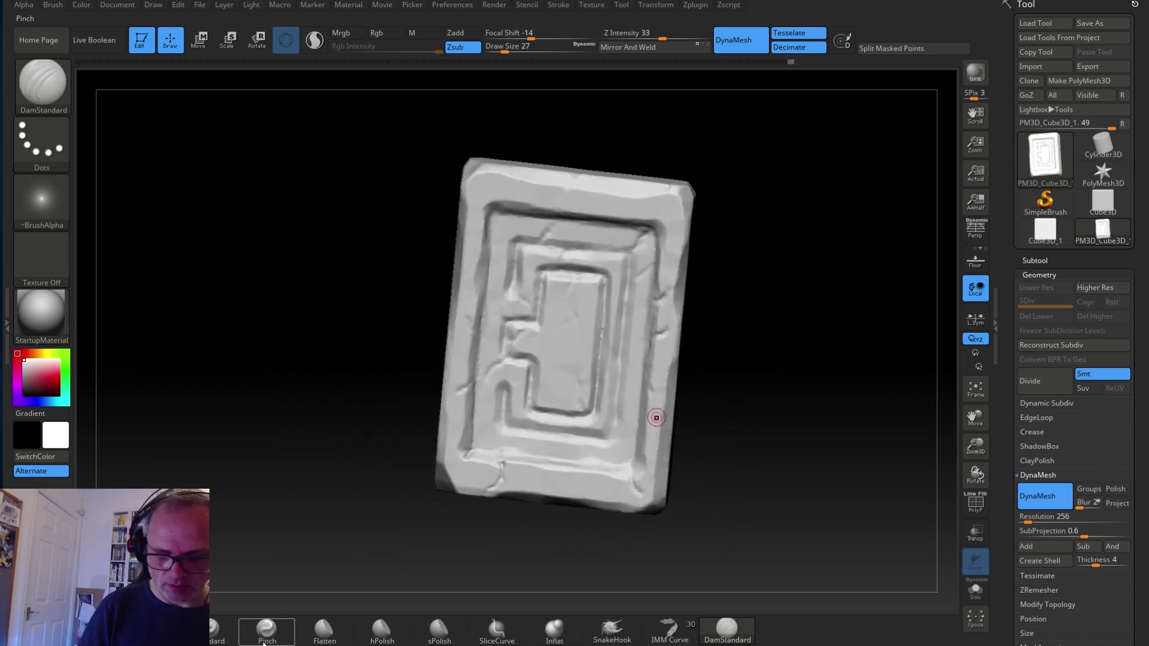
pyautogui.click(382, 631)
pyautogui.keyDown('ctrl'); pyautogui.moveTo(551, 410); pyautogui.dragTo(587, 324, button='right'); pyautogui.keyUp('ctrl')
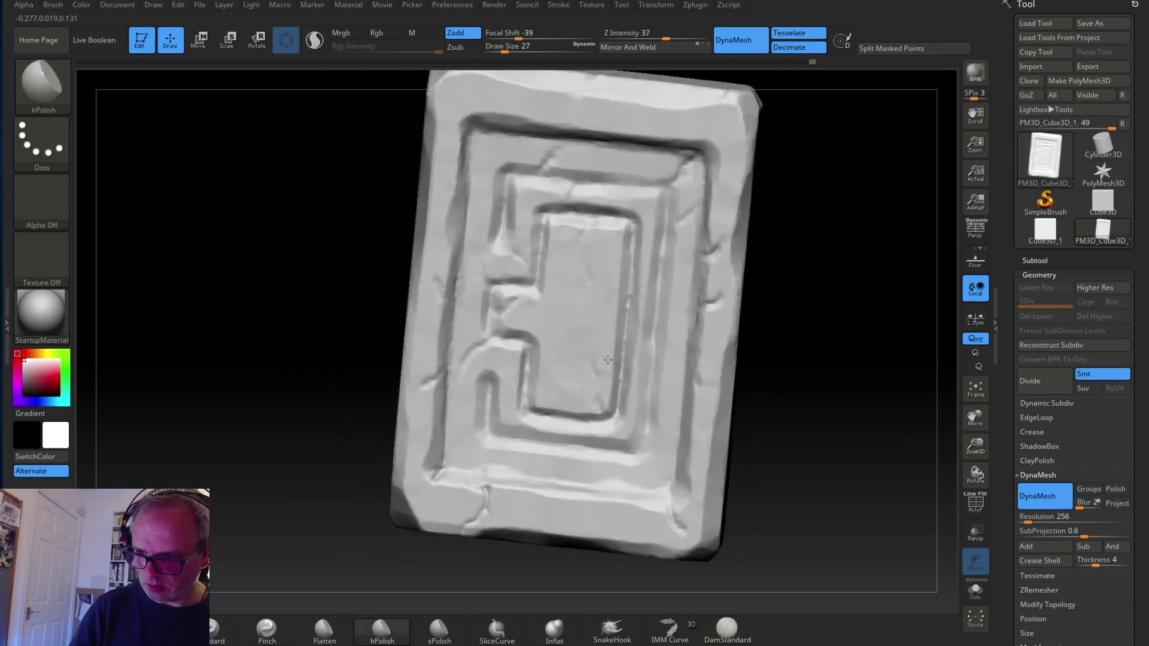
pyautogui.moveTo(506, 364); pyautogui.dragTo(435, 396, button='right')
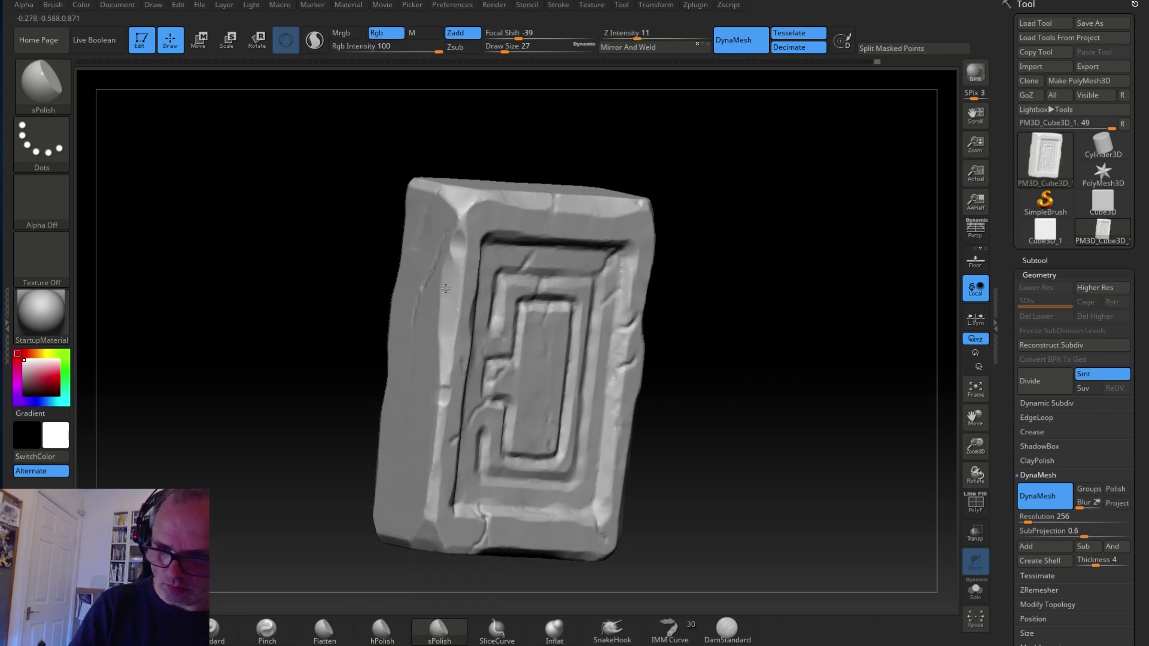
pyautogui.moveTo(605, 535); pyautogui.dragTo(610, 534)
pyautogui.moveTo(607, 509)
pyautogui.keyDown('ctrl'); pyautogui.mouseDown(button='right')
pyautogui.moveTo(572, 416)
pyautogui.moveTo(583, 327)
pyautogui.moveTo(688, 289)
pyautogui.moveTo(648, 313)
pyautogui.mouseUp(button='right'); pyautogui.keyUp('ctrl')
# Step: Give the sPolish brush Alpha 23 and the Spray stroke, and set its draw size to 163
pyautogui.click(42, 202)
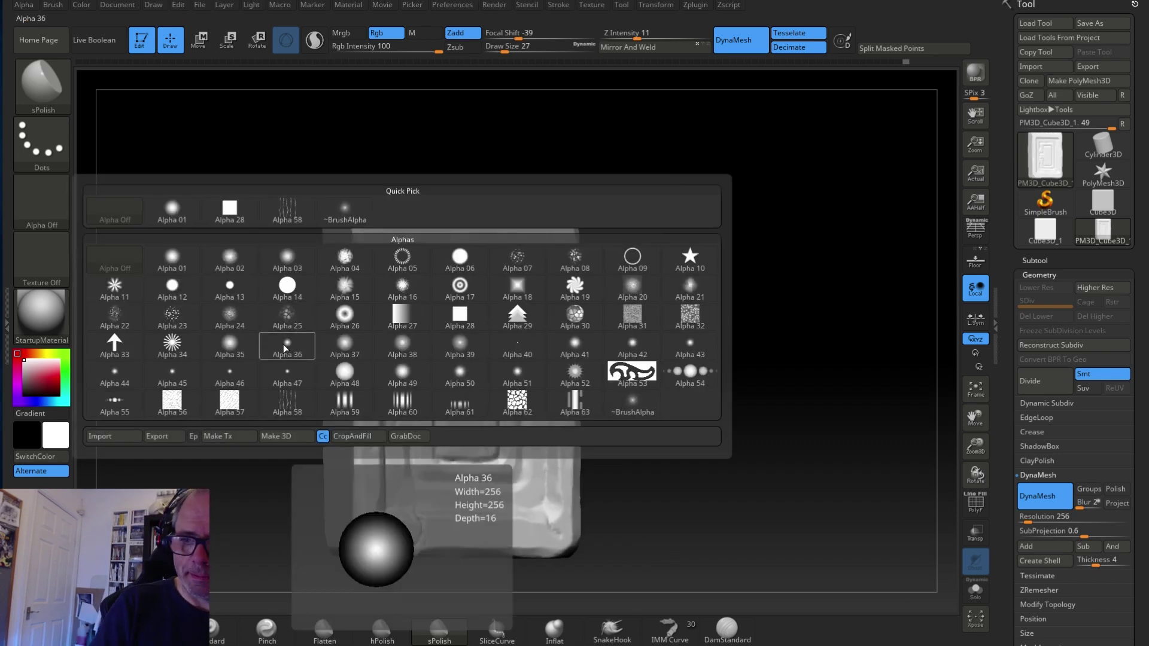
pyautogui.click(173, 315)
pyautogui.click(41, 144)
pyautogui.click(343, 153)
pyautogui.moveTo(504, 51); pyautogui.dragTo(529, 52)
# Step: Spray rough stone texture over the block's back, ends, sides and carved front with the sPolish brush
pyautogui.moveTo(685, 399); pyautogui.dragTo(711, 397, button='right')
pyautogui.moveTo(399, 276); pyautogui.dragTo(397, 336)
pyautogui.moveTo(694, 383)
pyautogui.keyDown('ctrl'); pyautogui.mouseDown(button='right')
pyautogui.moveTo(674, 308)
pyautogui.moveTo(706, 389)
pyautogui.mouseUp(button='right'); pyautogui.keyUp('ctrl')
pyautogui.keyDown('ctrl'); pyautogui.moveTo(706, 389); pyautogui.dragTo(714, 443, button='right'); pyautogui.keyUp('ctrl')
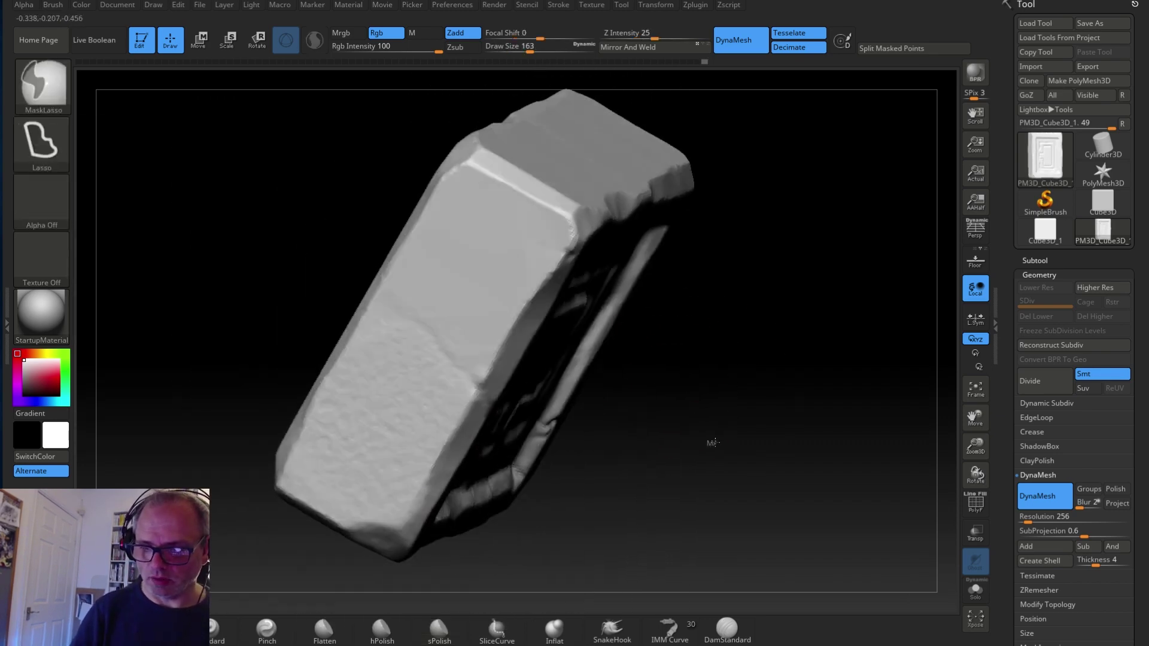
pyautogui.moveTo(670, 514); pyautogui.dragTo(691, 472, button='right')
pyautogui.rightClick(691, 472)
pyautogui.moveTo(710, 476); pyautogui.dragTo(726, 475)
pyautogui.moveTo(676, 239); pyautogui.dragTo(665, 302, button='right')
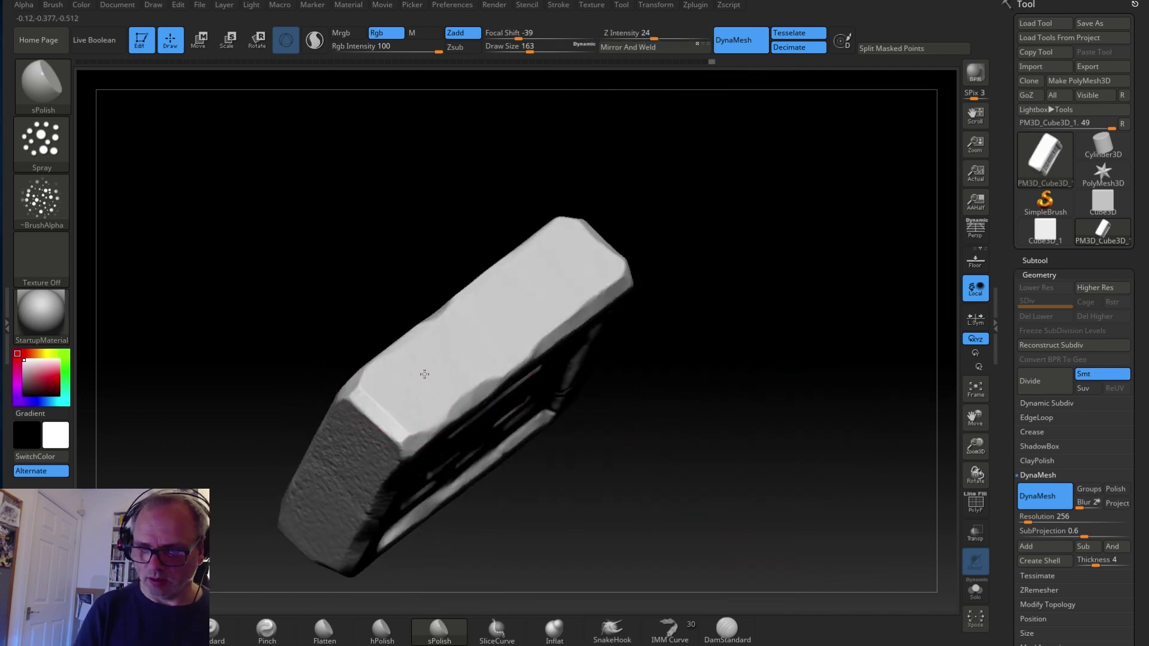
pyautogui.moveTo(441, 411); pyautogui.dragTo(357, 493)
pyautogui.moveTo(481, 423); pyautogui.dragTo(544, 398)
pyautogui.moveTo(712, 335)
pyautogui.keyDown('ctrl'); pyautogui.mouseDown(button='right')
pyautogui.moveTo(726, 377)
pyautogui.moveTo(536, 531)
pyautogui.moveTo(608, 493)
pyautogui.moveTo(626, 438)
pyautogui.mouseUp(button='right'); pyautogui.keyUp('ctrl')
pyautogui.moveTo(624, 438)
pyautogui.mouseDown()
pyautogui.moveTo(612, 398)
pyautogui.moveTo(600, 434)
pyautogui.moveTo(636, 418)
pyautogui.mouseUp()
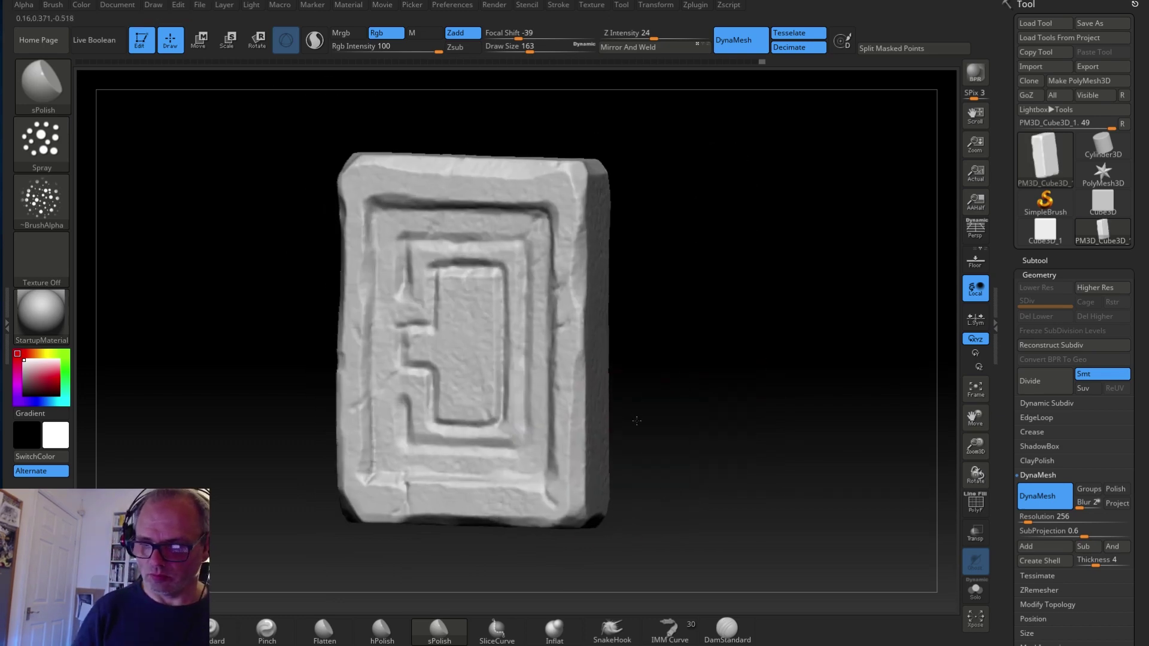
# Step: Apply ClayPolish to the whole block to sharpen its edges and carved grooves
pyautogui.keyDown('ctrl'); pyautogui.moveTo(636, 418); pyautogui.dragTo(812, 405, button='right'); pyautogui.keyUp('ctrl')
pyautogui.click(1037, 461)
pyautogui.click(1037, 488)
pyautogui.moveTo(675, 438); pyautogui.dragTo(679, 465)
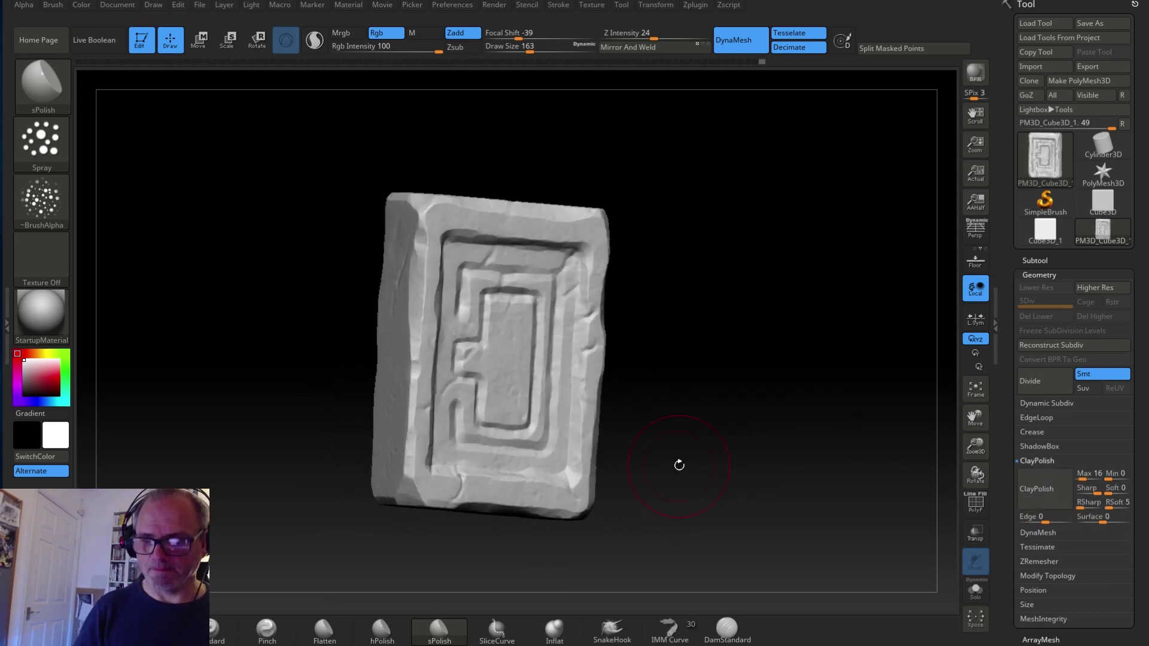
# Step: Give the sPolish brush Alpha 62, set the Z intensity to 63 and spray the block's side
pyautogui.click(36, 205)
pyautogui.click(517, 399)
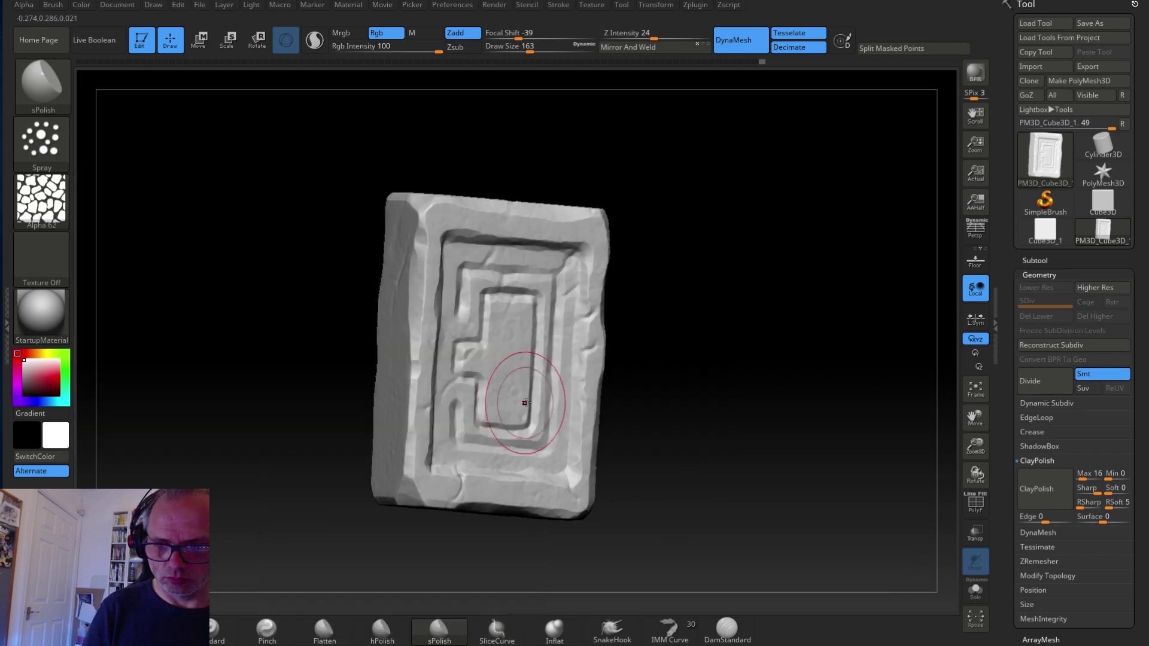
pyautogui.moveTo(526, 389); pyautogui.dragTo(586, 325, button='right')
pyautogui.moveTo(372, 350); pyautogui.dragTo(380, 383)
# Step: Spray the block's faces with Alpha 56 at Z intensity 88 and draw size 262, and reapply ClayPolish
pyautogui.click(48, 219)
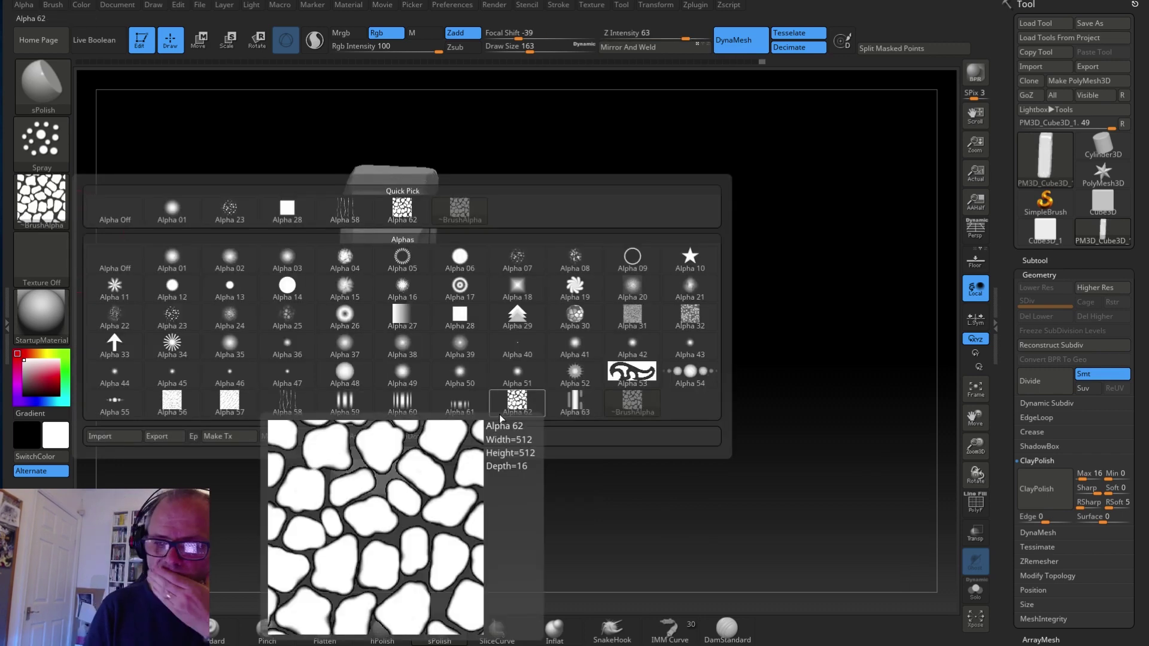
pyautogui.click(172, 400)
pyautogui.moveTo(473, 460)
pyautogui.mouseDown()
pyautogui.moveTo(442, 476)
pyautogui.moveTo(620, 451)
pyautogui.moveTo(672, 459)
pyautogui.mouseUp()
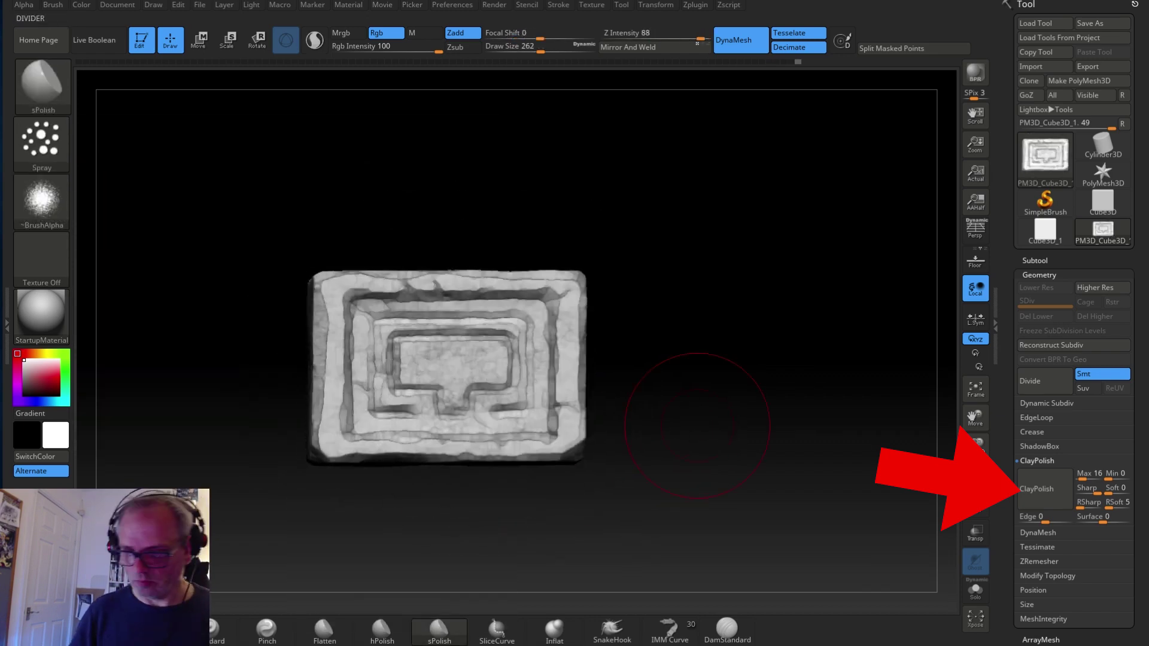
pyautogui.press('space')
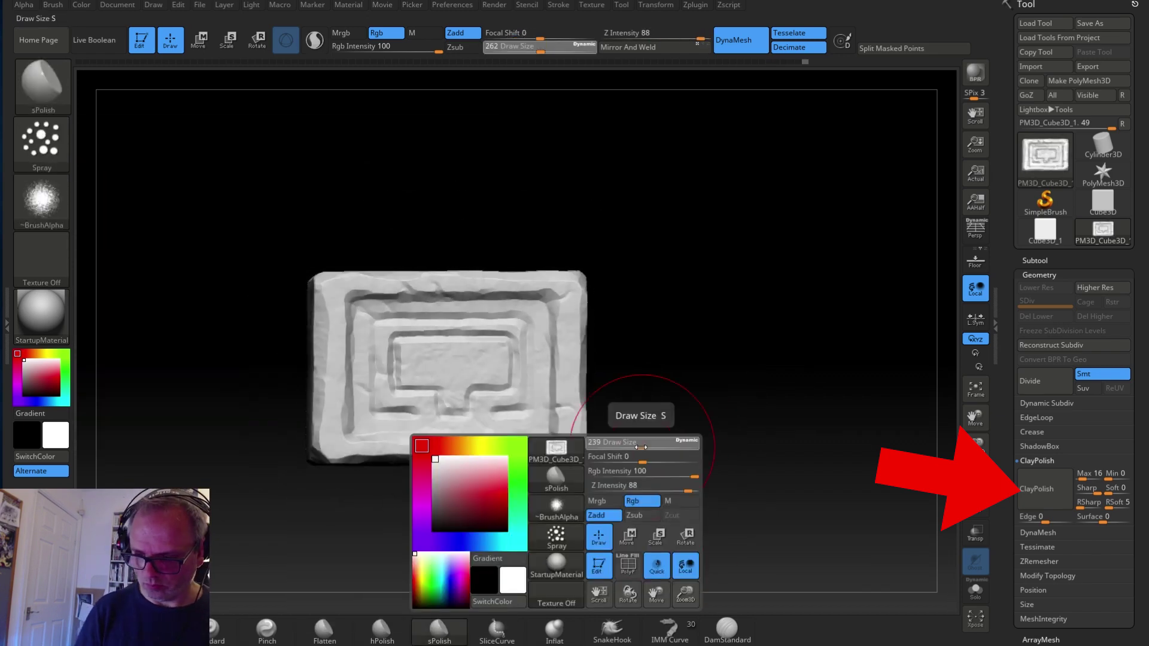
# Step: Select the ClayBuildup brush and duplicate the block as a second subtool
pyautogui.press('b')
pyautogui.press('c')
pyautogui.press('b')
pyautogui.moveTo(820, 386)
pyautogui.mouseDown()
pyautogui.moveTo(725, 388)
pyautogui.moveTo(657, 405)
pyautogui.moveTo(736, 372)
pyautogui.moveTo(698, 423)
pyautogui.mouseUp()
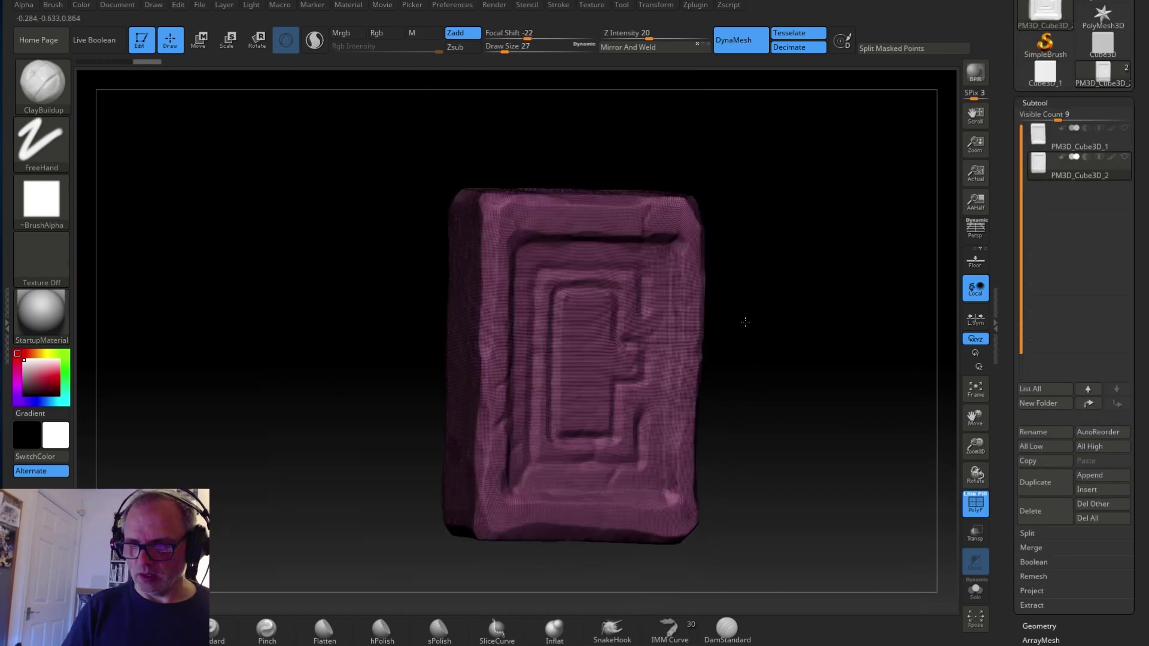
# Step: Run ZRemesher repeatedly on the duplicate block with the Half target and Legacy (2018) enabled
pyautogui.click(1050, 205)
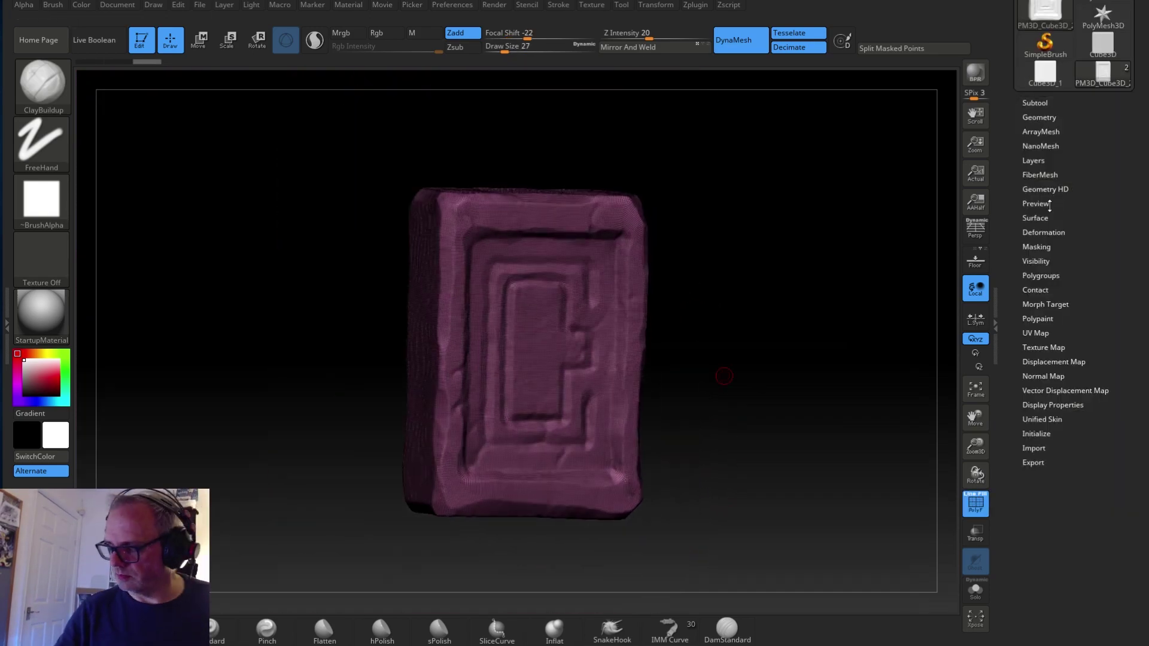
pyautogui.click(1039, 117)
pyautogui.click(1039, 368)
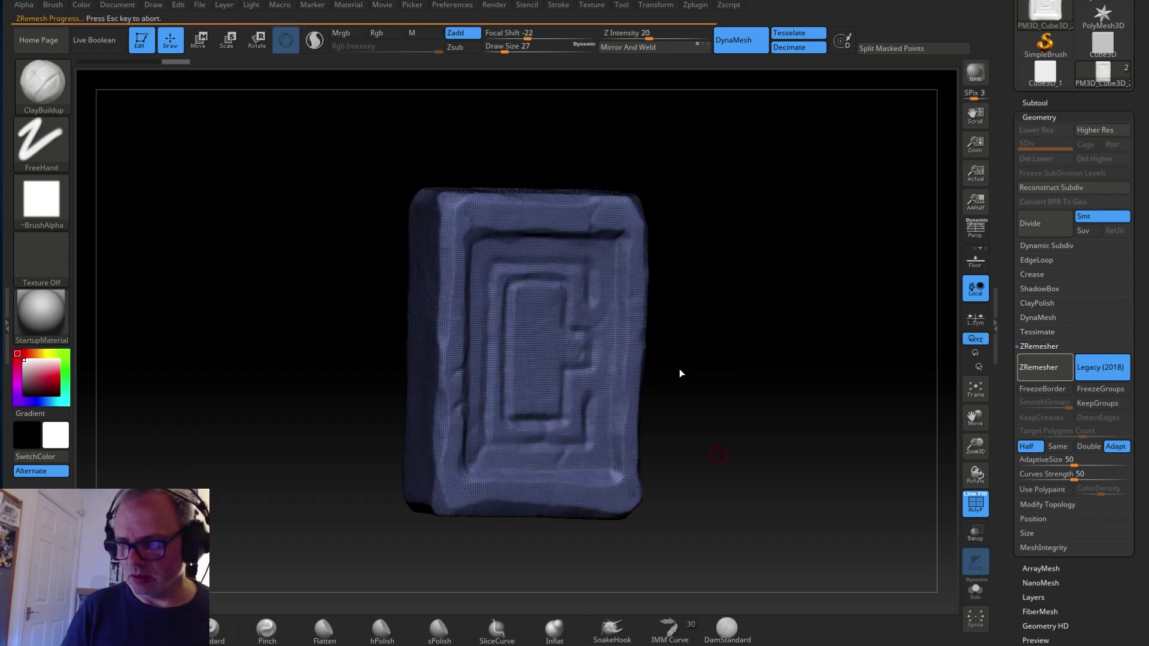
pyautogui.moveTo(674, 392); pyautogui.dragTo(656, 437)
pyautogui.click(1035, 367)
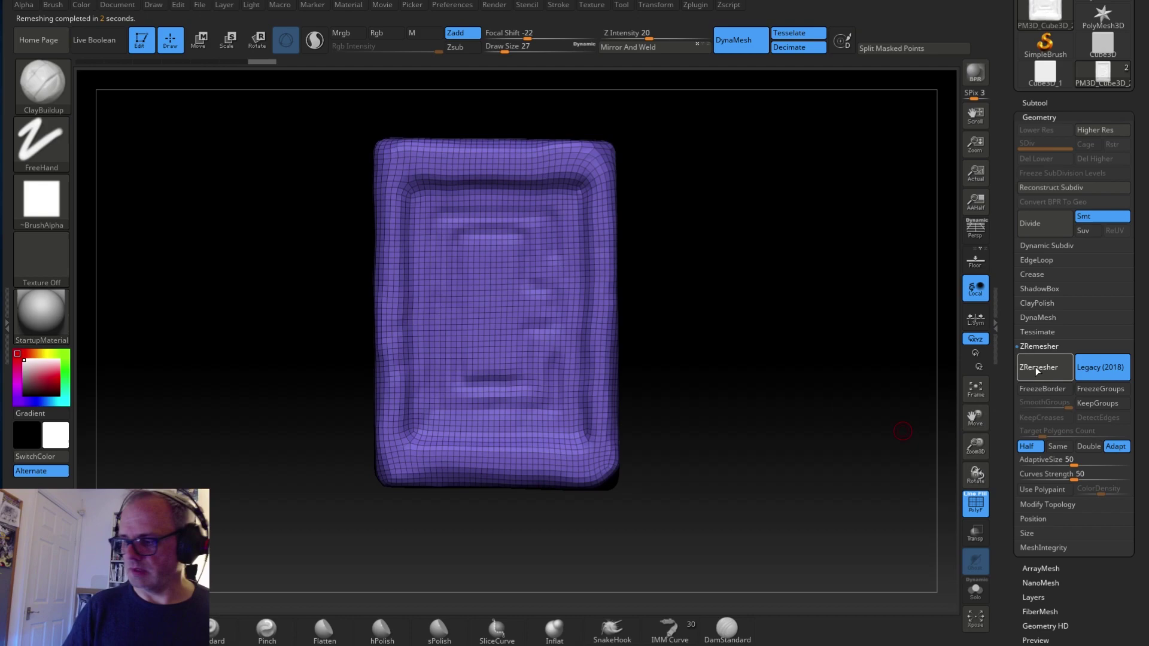
pyautogui.click(1035, 369)
pyautogui.moveTo(670, 348); pyautogui.dragTo(784, 371)
pyautogui.click(1038, 369)
# Step: Undo the last remesh, rerun ZRemesher on the duplicate to lower its density and check its polygon count
pyautogui.click(1101, 373)
pyautogui.hotkey('ctrl', 'z')
pyautogui.click(1052, 374)
pyautogui.click(1040, 103)
pyautogui.click(1044, 104)
pyautogui.click(1047, 118)
pyautogui.click(1043, 367)
pyautogui.click(1042, 368)
pyautogui.click(1038, 104)
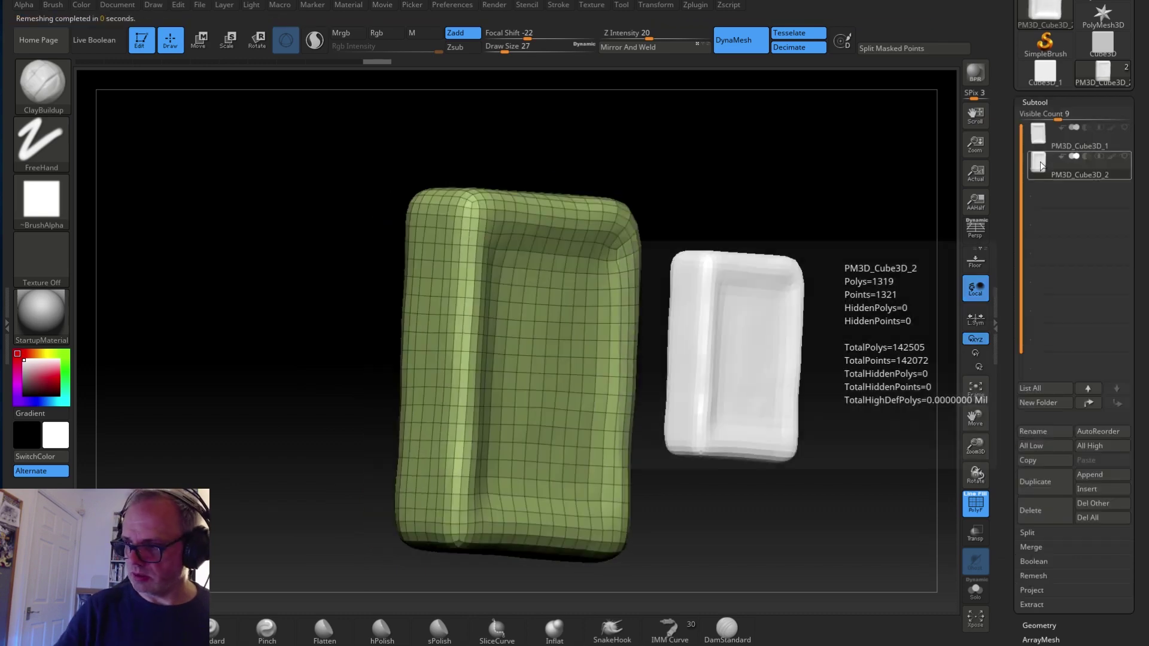
# Step: Select the ZModeler brush, remesh the duplicate once more and recheck its polygon count
pyautogui.moveTo(739, 413); pyautogui.dragTo(745, 383)
pyautogui.press('space')
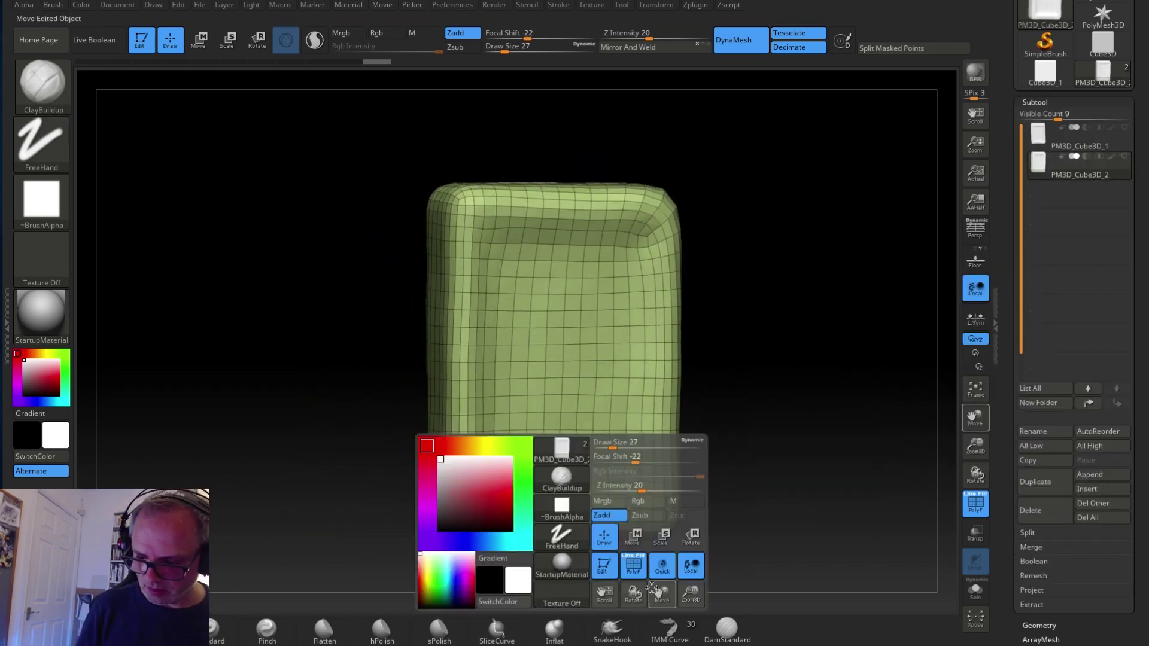
pyautogui.press('b')
pyautogui.press('z')
pyautogui.press('m')
pyautogui.click(1038, 625)
pyautogui.click(1040, 367)
pyautogui.moveTo(841, 420); pyautogui.dragTo(802, 413)
pyautogui.click(1038, 103)
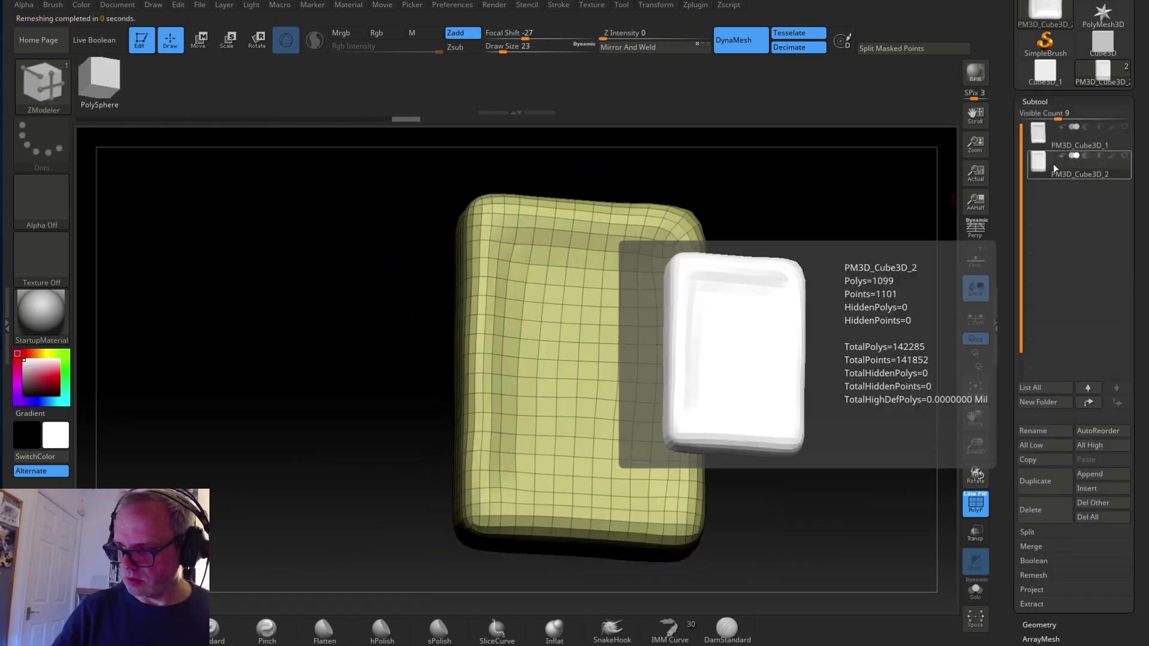
# Step: Delete surplus edge loops from the duplicate's sides with ZModeler and compare it with the original block subtool
pyautogui.moveTo(748, 371)
pyautogui.keyDown('alt'); pyautogui.mouseDown()
pyautogui.moveTo(751, 420)
pyautogui.moveTo(710, 411)
pyautogui.moveTo(710, 357)
pyautogui.moveTo(706, 383)
pyautogui.mouseUp(); pyautogui.keyUp('alt')
pyautogui.press('space')
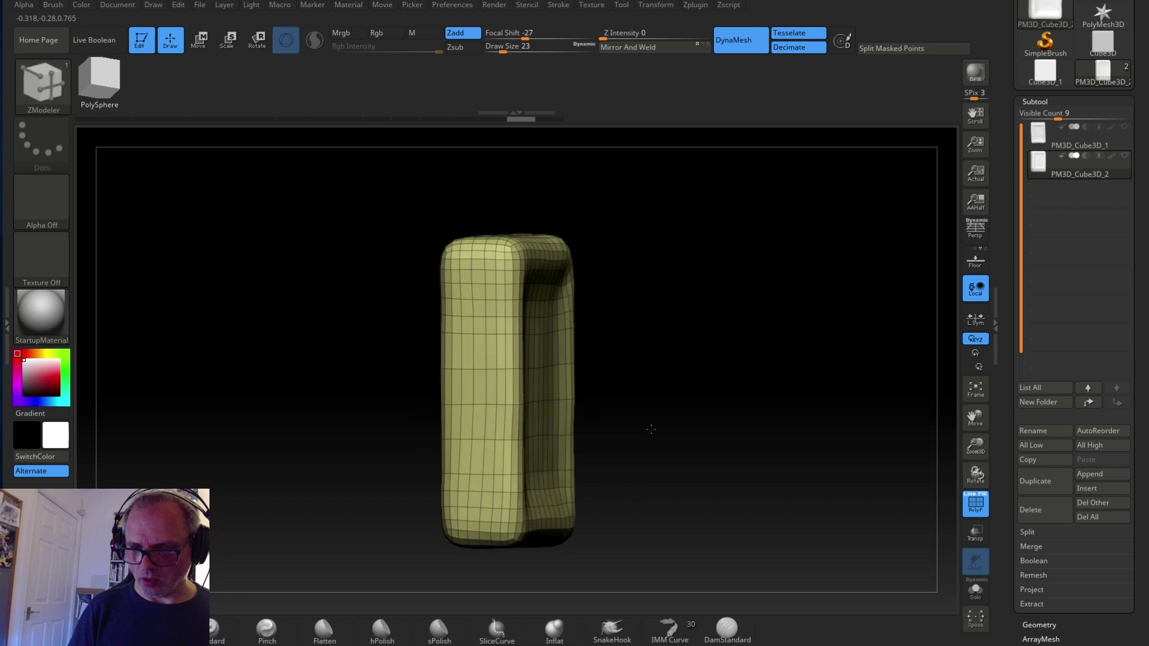
pyautogui.click(1060, 136)
pyautogui.moveTo(631, 378); pyautogui.dragTo(730, 378)
pyautogui.click(1060, 165)
# Step: Delete further edge loops across the duplicate's panel and sides, and divide the mesh up to subdivision level 5
pyautogui.click(1039, 103)
pyautogui.click(1044, 118)
pyautogui.click(1039, 103)
pyautogui.click(1039, 103)
pyautogui.click(1039, 117)
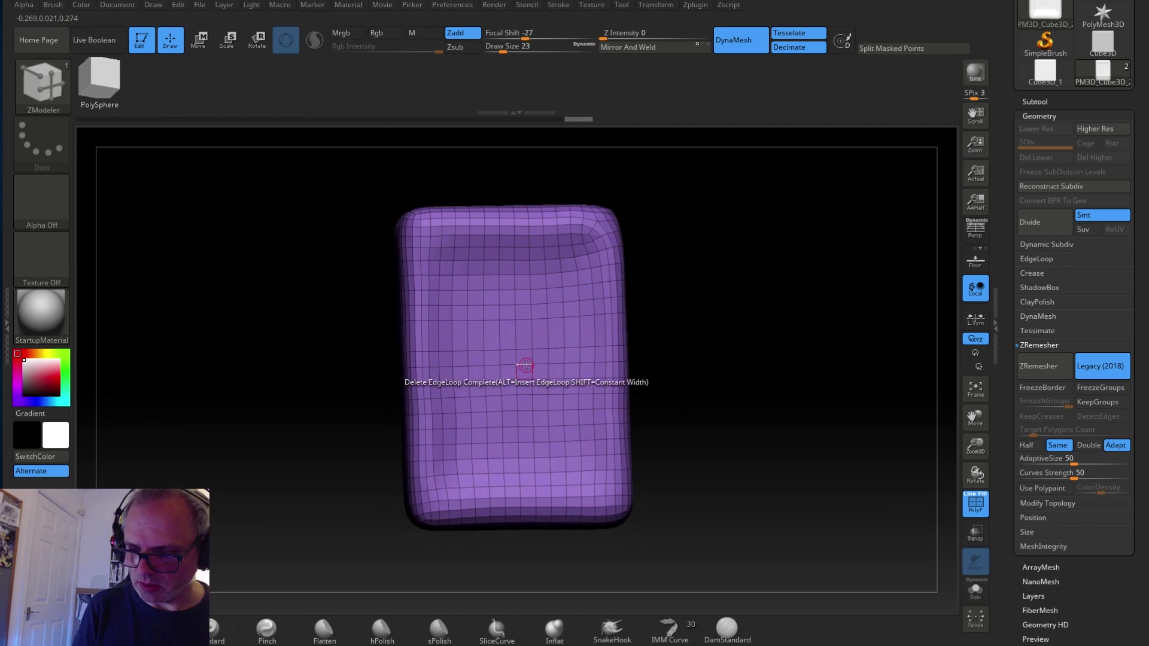
pyautogui.click(1035, 101)
pyautogui.moveTo(726, 395); pyautogui.dragTo(693, 398)
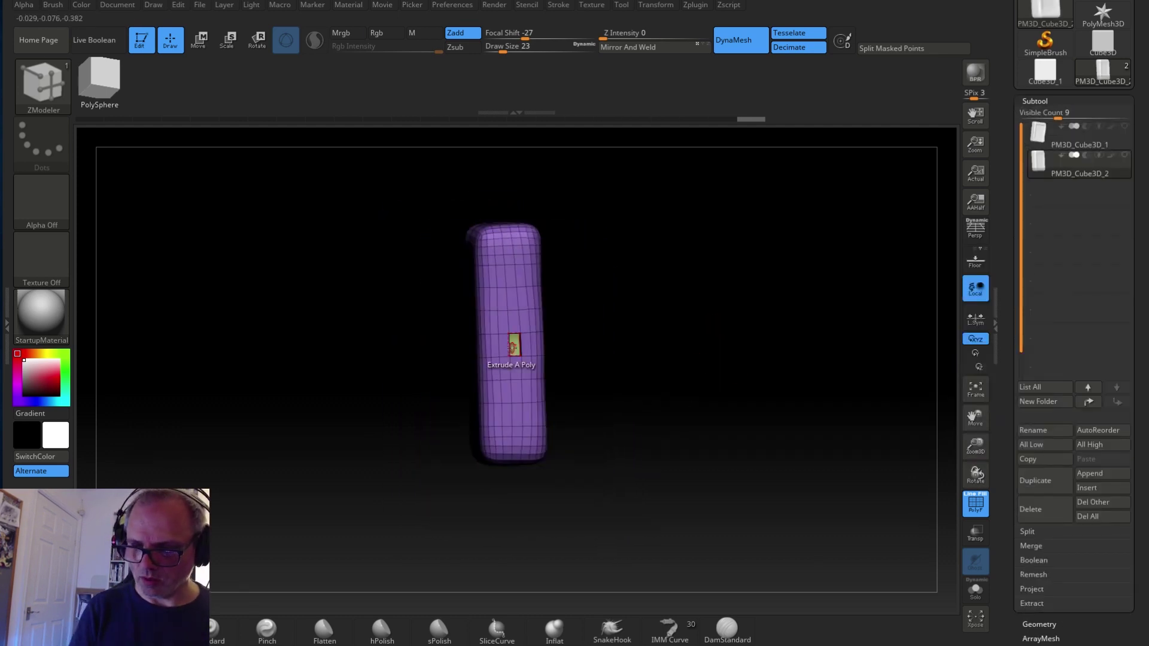
pyautogui.moveTo(589, 346); pyautogui.dragTo(583, 390)
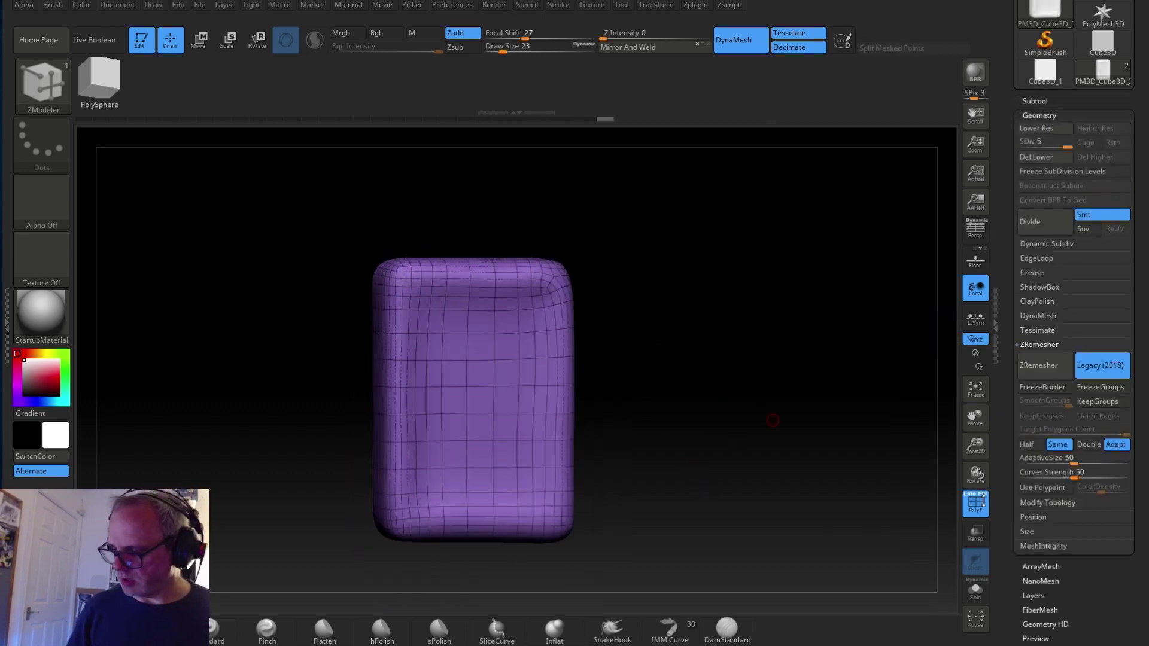
# Step: Show the original sculpted block together with the duplicate and turn off the polyframe
pyautogui.click(1041, 103)
pyautogui.moveTo(727, 352); pyautogui.dragTo(804, 341)
pyautogui.moveTo(688, 383)
pyautogui.mouseDown()
pyautogui.moveTo(639, 315)
pyautogui.moveTo(641, 403)
pyautogui.moveTo(697, 367)
pyautogui.mouseUp()
pyautogui.click(1106, 139)
pyautogui.hotkey('shift', 'f')
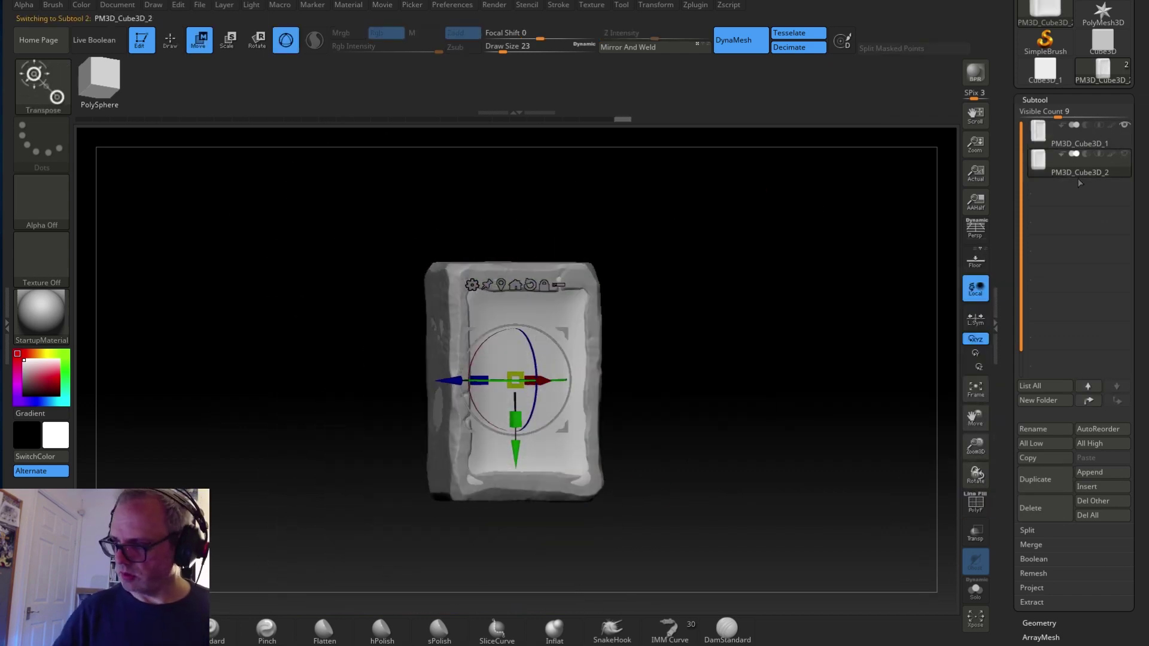
# Step: Try to project the original's detail onto the duplicate with ProjectAll at distance 0.02, and undo it
pyautogui.click(1041, 100)
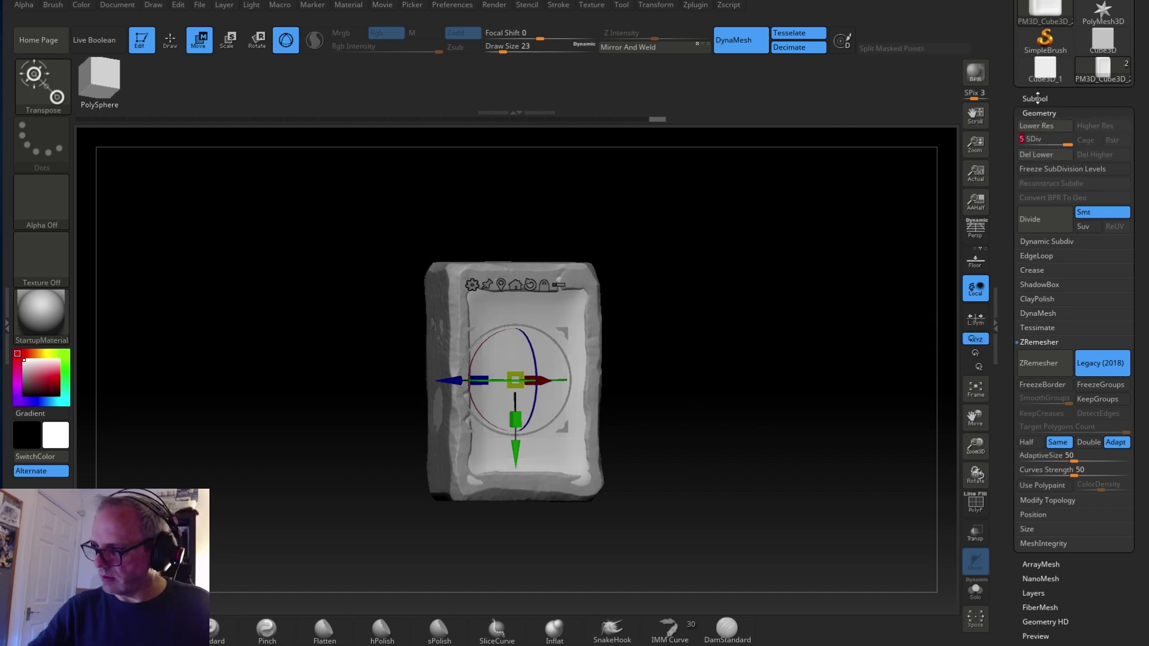
pyautogui.click(1037, 98)
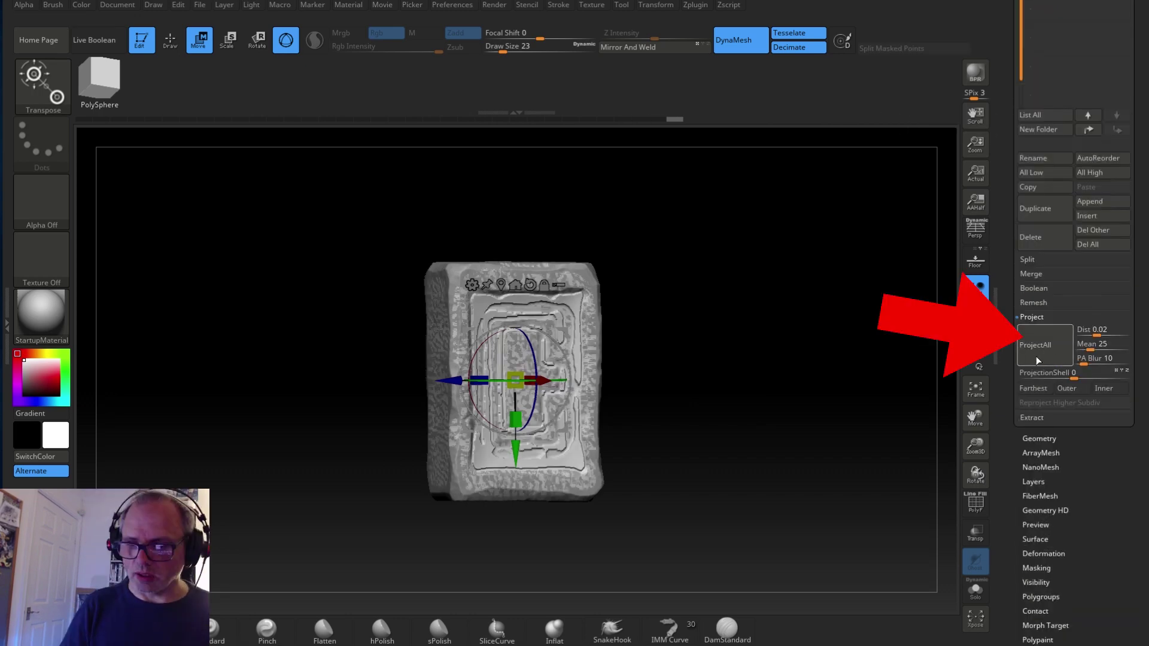
pyautogui.moveTo(718, 383); pyautogui.dragTo(694, 398)
pyautogui.moveTo(1142, 179); pyautogui.dragTo(1144, 431)
pyautogui.click(1125, 286)
pyautogui.moveTo(748, 419)
pyautogui.mouseDown()
pyautogui.moveTo(705, 457)
pyautogui.moveTo(743, 419)
pyautogui.mouseUp()
pyautogui.hotkey('ctrl', 'z')
pyautogui.click(1125, 288)
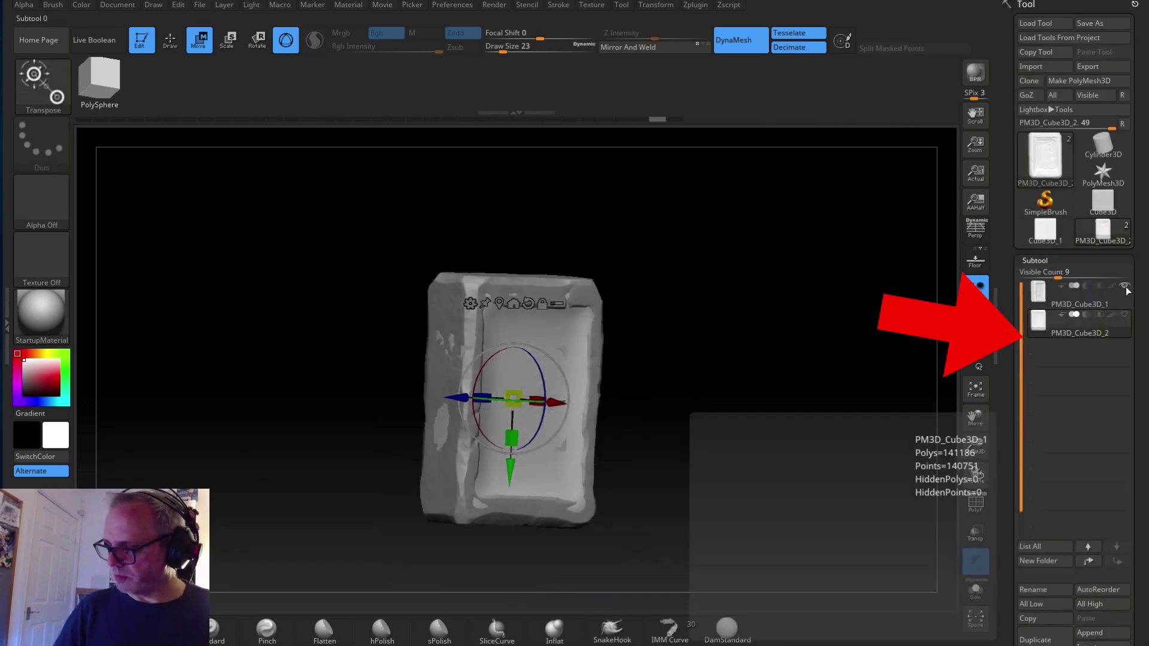
# Step: Try the projection onto the duplicate again at distance 0.05, inspect it alone and undo it
pyautogui.scroll(-5, 1094, 494)
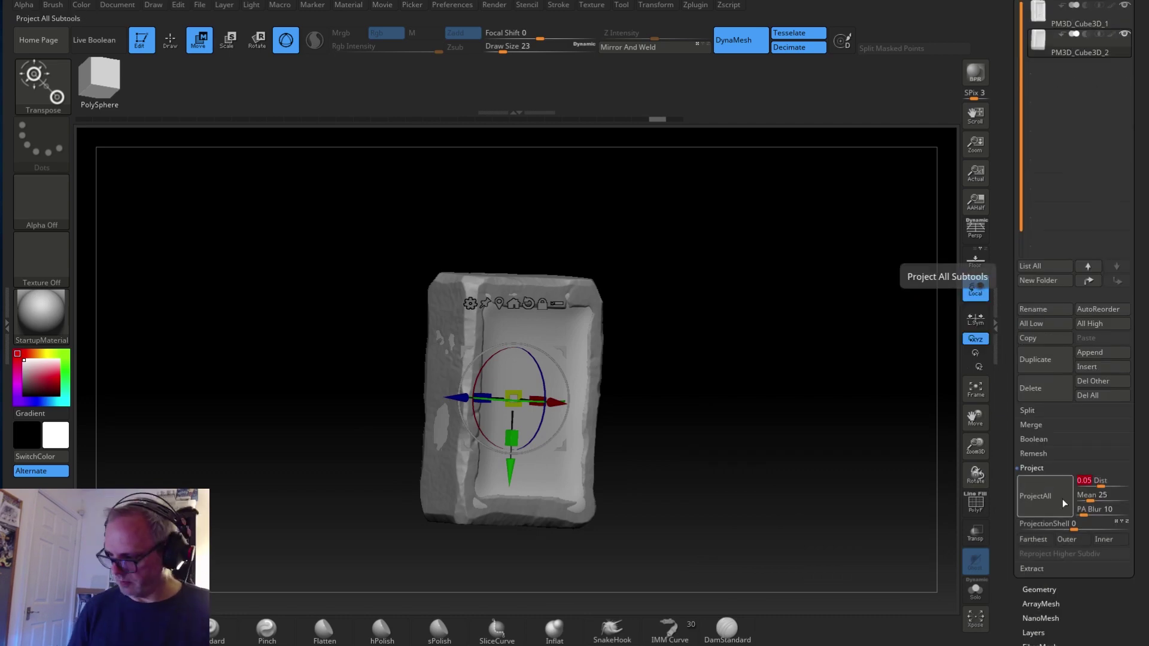
pyautogui.click(1063, 503)
pyautogui.moveTo(706, 424); pyautogui.dragTo(665, 473)
pyautogui.moveTo(1142, 228); pyautogui.dragTo(1143, 436)
pyautogui.click(1125, 215)
pyautogui.moveTo(730, 359); pyautogui.dragTo(694, 426)
pyautogui.hotkey('ctrl', 'z')
pyautogui.click(1125, 215)
# Step: Project the original's detail onto the duplicate at distance 0.08 and hide the original block
pyautogui.moveTo(1143, 443); pyautogui.dragTo(1142, 232)
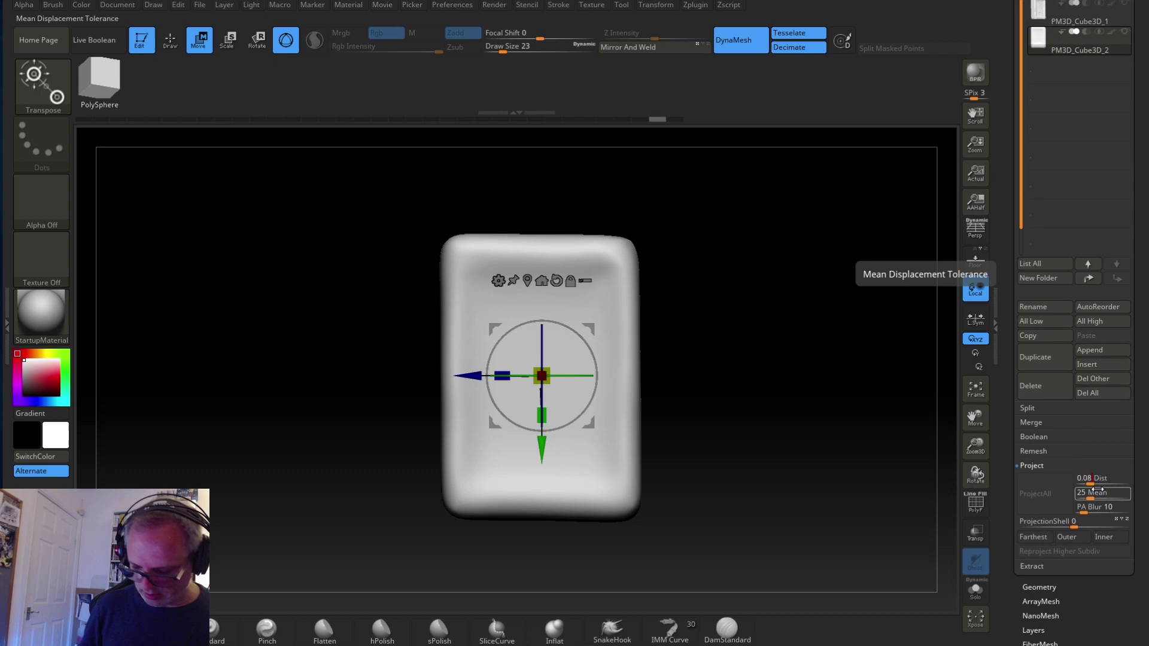
pyautogui.click(1036, 494)
pyautogui.scroll(2, 1129, 106)
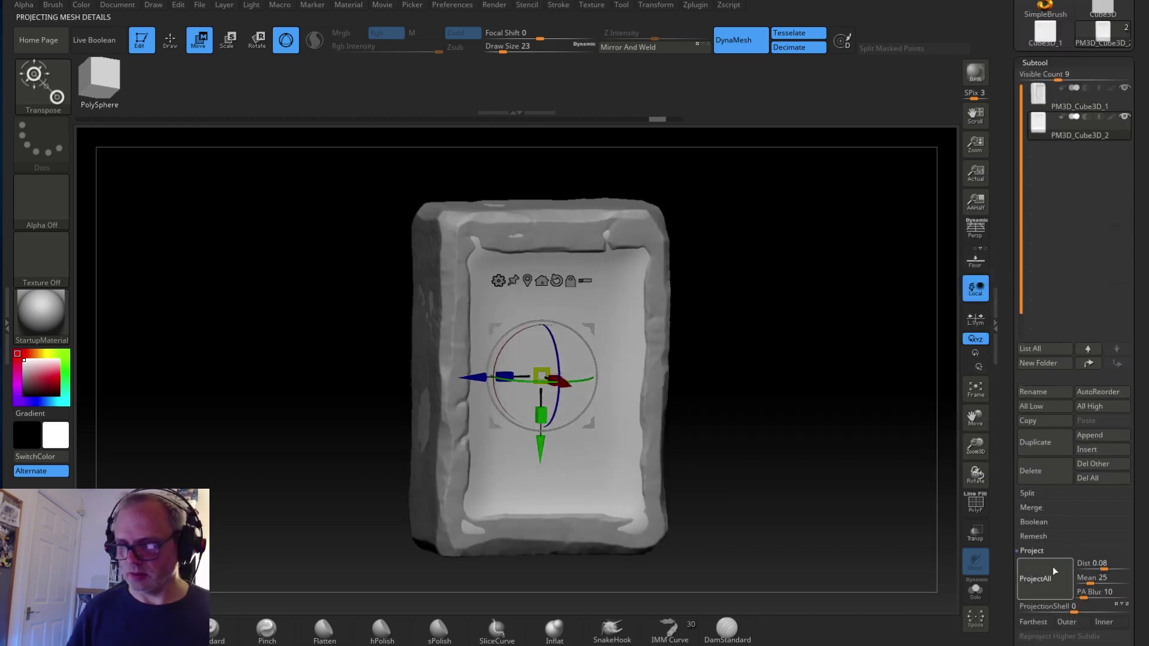
pyautogui.moveTo(772, 419); pyautogui.dragTo(772, 383)
pyautogui.click(1125, 88)
# Step: Compare the projected duplicate at its lowest subdivision level and at level 5
pyautogui.click(1035, 63)
pyautogui.click(1039, 77)
pyautogui.moveTo(838, 371); pyautogui.dragTo(796, 359)
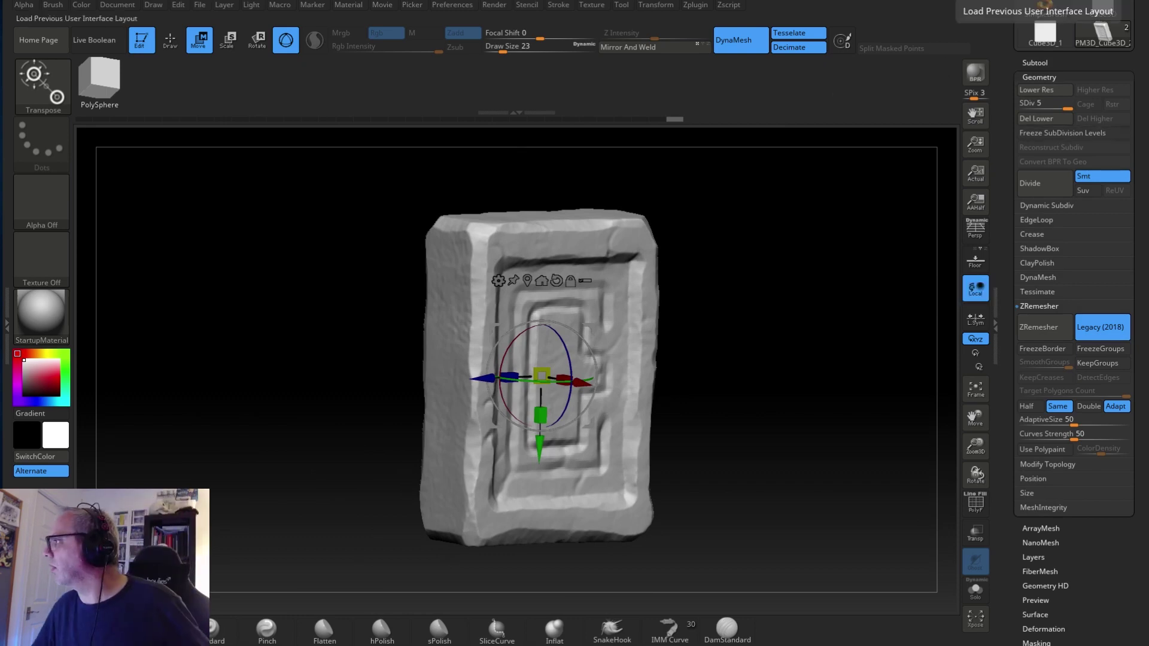
pyautogui.moveTo(1037, 109); pyautogui.dragTo(1022, 108)
pyautogui.moveTo(838, 371); pyautogui.dragTo(784, 377)
pyautogui.moveTo(1022, 109); pyautogui.dragTo(1067, 109)
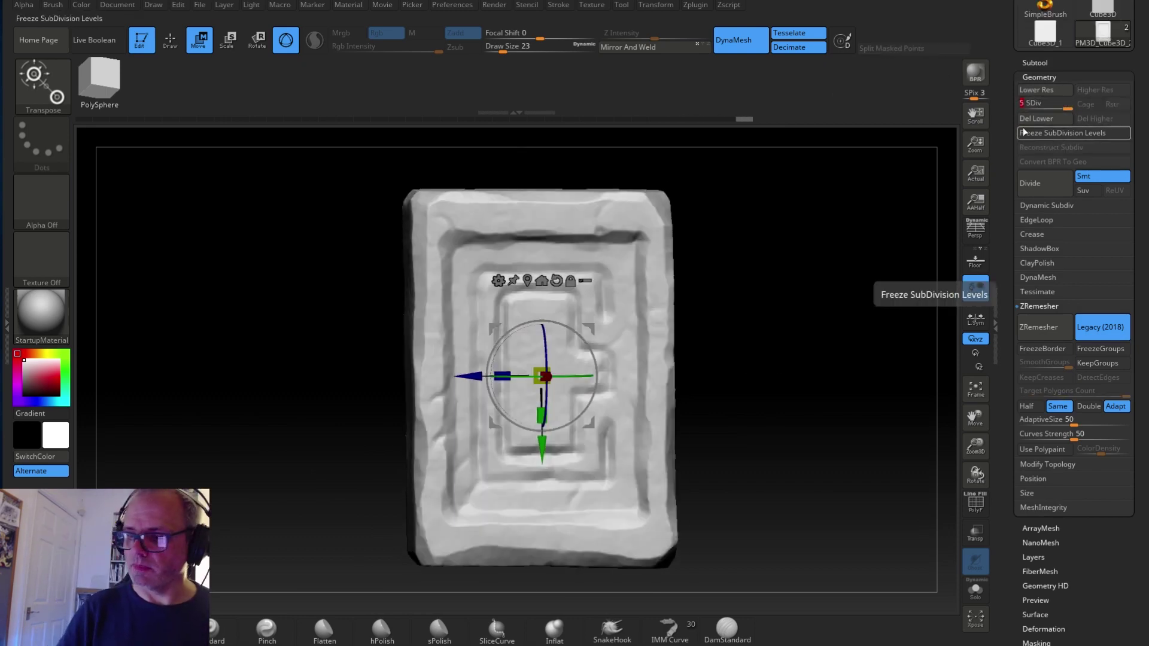
# Step: Turn on the polyframe, switch the projected duplicate to its lowest subdivision level and delete the higher levels
pyautogui.click(975, 506)
pyautogui.moveTo(783, 383); pyautogui.dragTo(819, 377)
pyautogui.click(1034, 62)
pyautogui.moveTo(1073, 137)
pyautogui.click(1035, 63)
pyautogui.click(1039, 78)
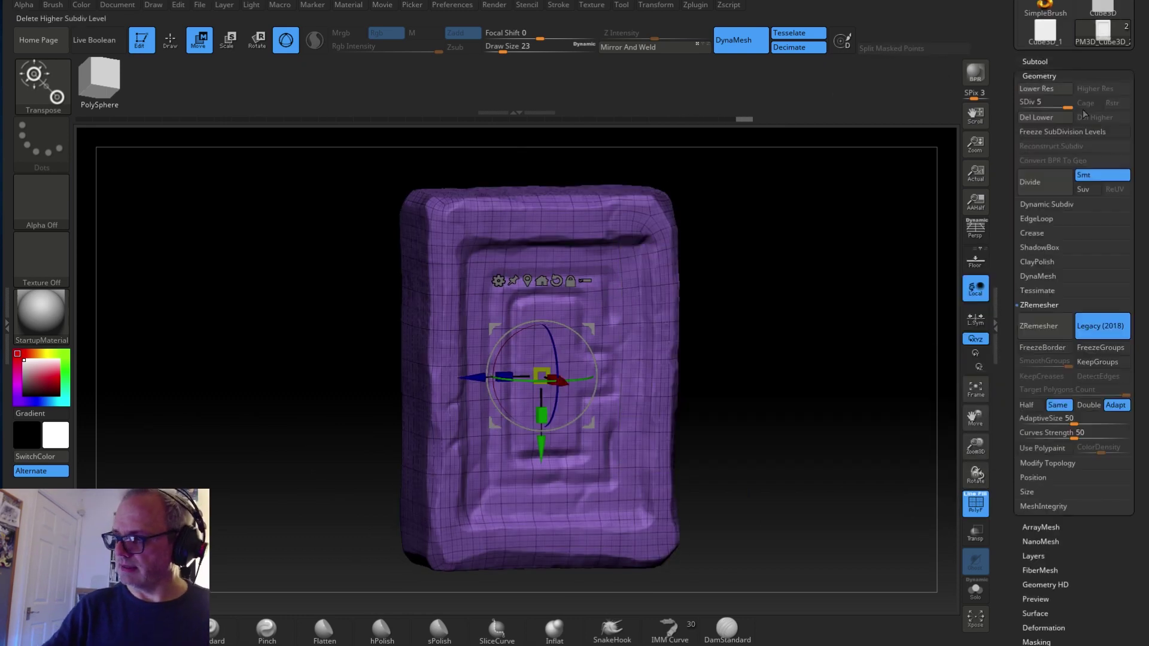
pyautogui.moveTo(1067, 106); pyautogui.dragTo(1022, 106)
pyautogui.click(1103, 117)
pyautogui.click(1035, 62)
pyautogui.moveTo(772, 395); pyautogui.dragTo(713, 472)
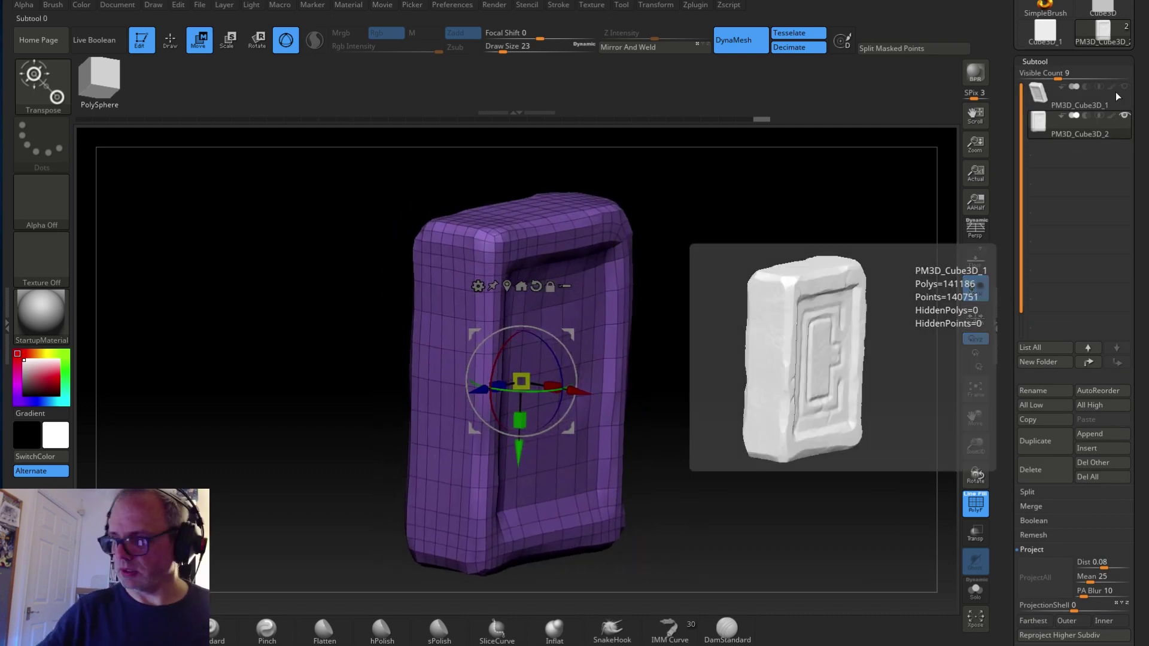
# Step: Save the tool as Twitch_Rock_01
pyautogui.moveTo(1142, 165); pyautogui.dragTo(1141, 365)
pyautogui.click(1102, 24)
pyautogui.press('Return')
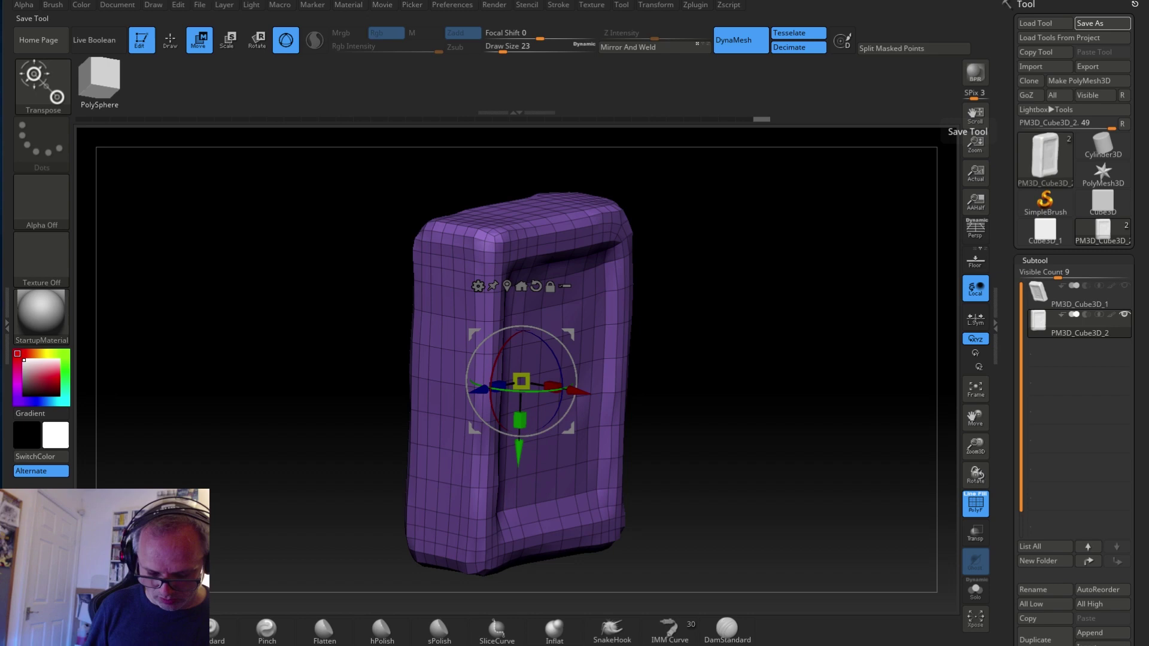
pyautogui.write('Twitch_Rock_01')
pyautogui.press('Return')
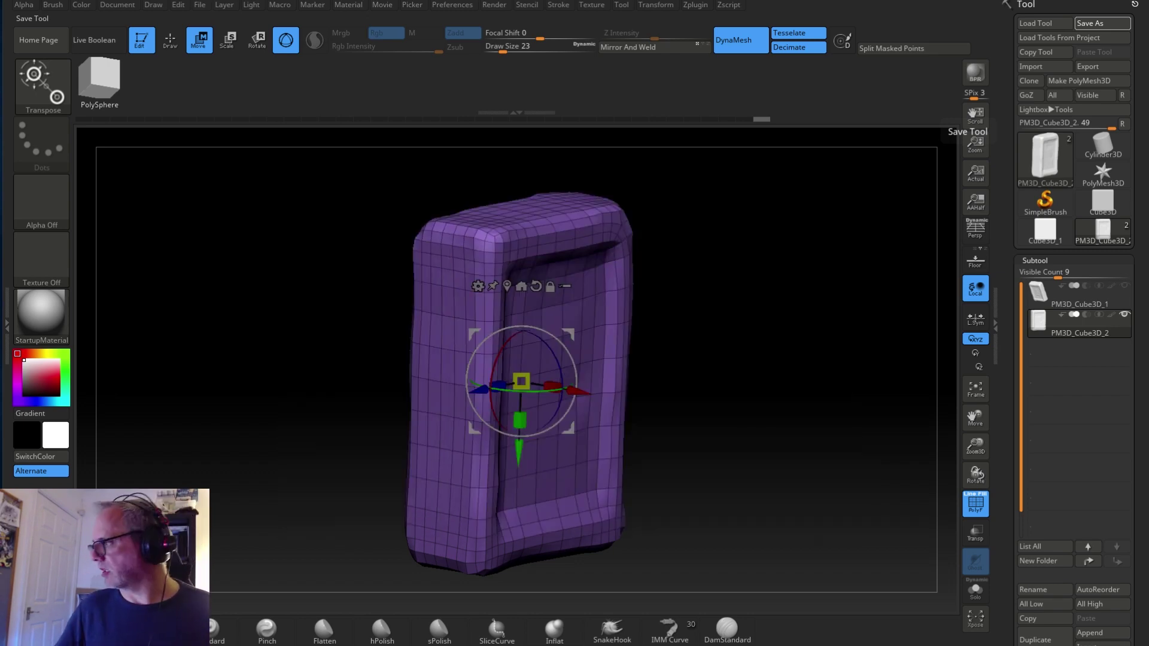
# Step: Switch to drawing with the MaskRect masking brush and mark out the recessed front panel of the low-poly duplicate
pyautogui.moveTo(742, 473); pyautogui.dragTo(717, 436)
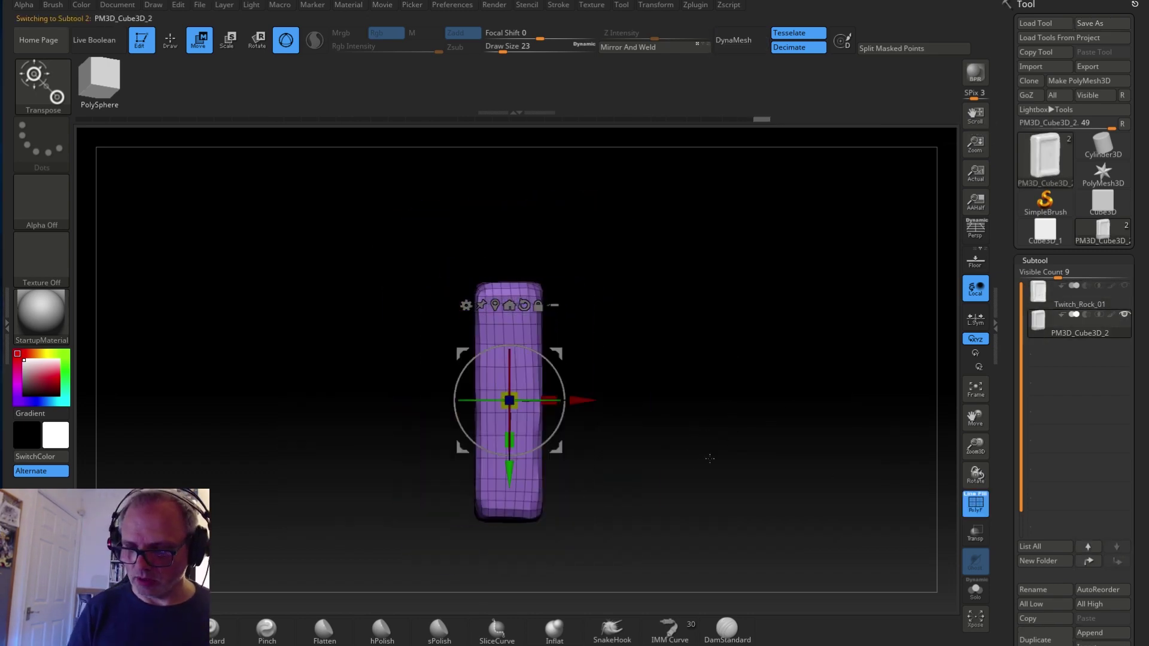
pyautogui.keyDown('ctrl'); pyautogui.click(42, 87); pyautogui.keyUp('ctrl')
pyautogui.keyDown('ctrl'); pyautogui.click(461, 150); pyautogui.keyUp('ctrl')
pyautogui.moveTo(730, 500)
pyautogui.mouseDown()
pyautogui.moveTo(626, 513)
pyautogui.moveTo(580, 467)
pyautogui.mouseUp()
pyautogui.keyDown('ctrl'); pyautogui.moveTo(580, 467); pyautogui.dragTo(580, 495, button='right'); pyautogui.keyUp('ctrl')
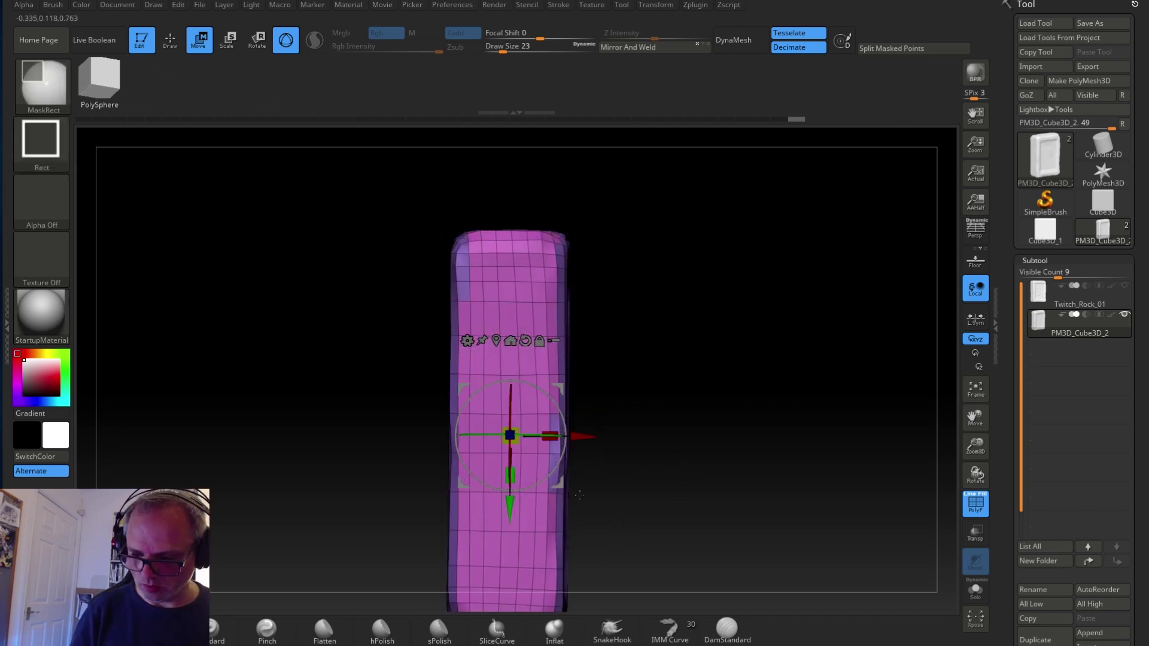
pyautogui.press('q')
pyautogui.moveTo(649, 466)
pyautogui.mouseDown()
pyautogui.moveTo(734, 249)
pyautogui.moveTo(770, 410)
pyautogui.moveTo(761, 385)
pyautogui.moveTo(697, 406)
pyautogui.mouseUp()
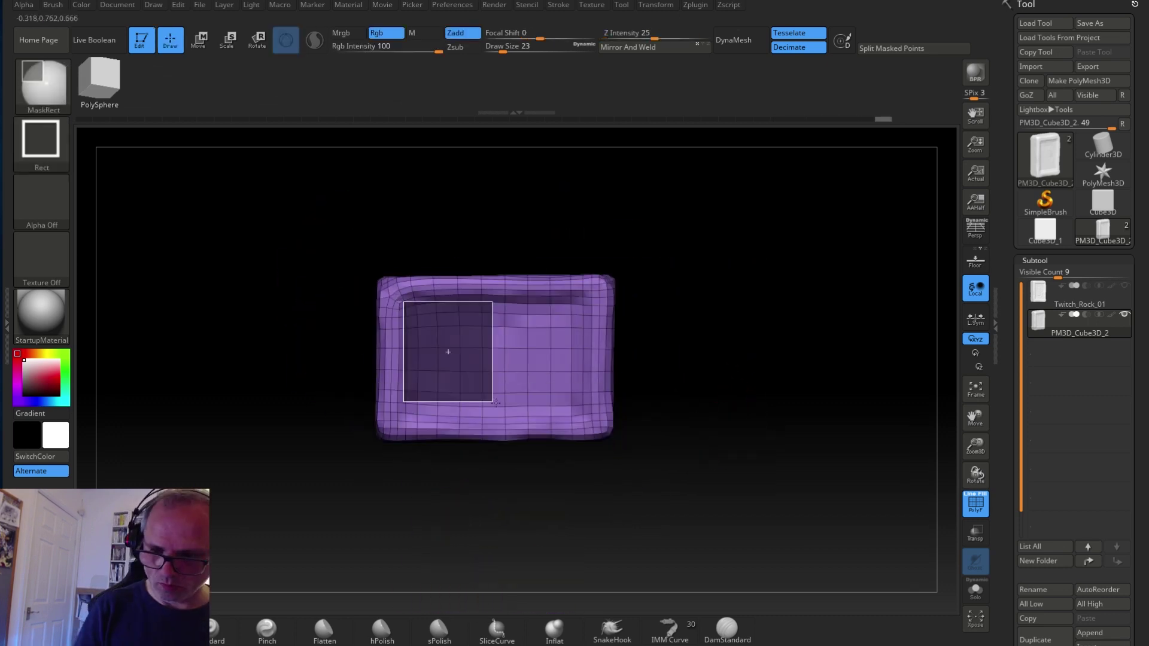
# Step: Give the recessed front panel its own polygroup and split the rest of the block into two polygroup halves
pyautogui.moveTo(569, 474); pyautogui.dragTo(720, 470)
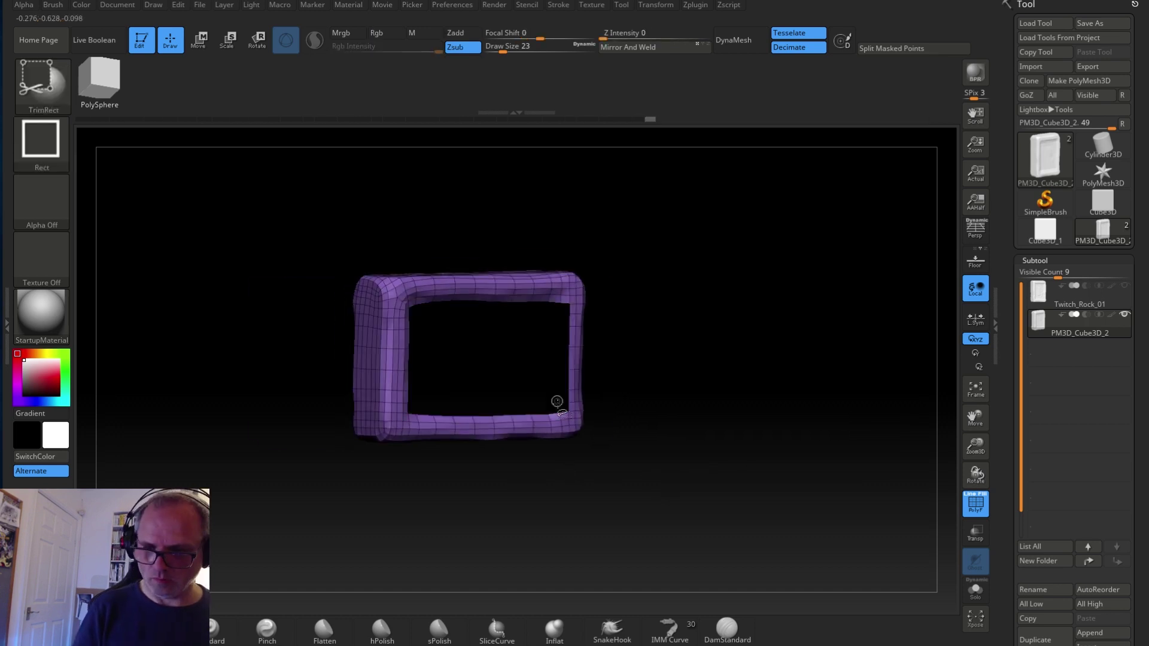
pyautogui.moveTo(557, 401); pyautogui.dragTo(452, 418)
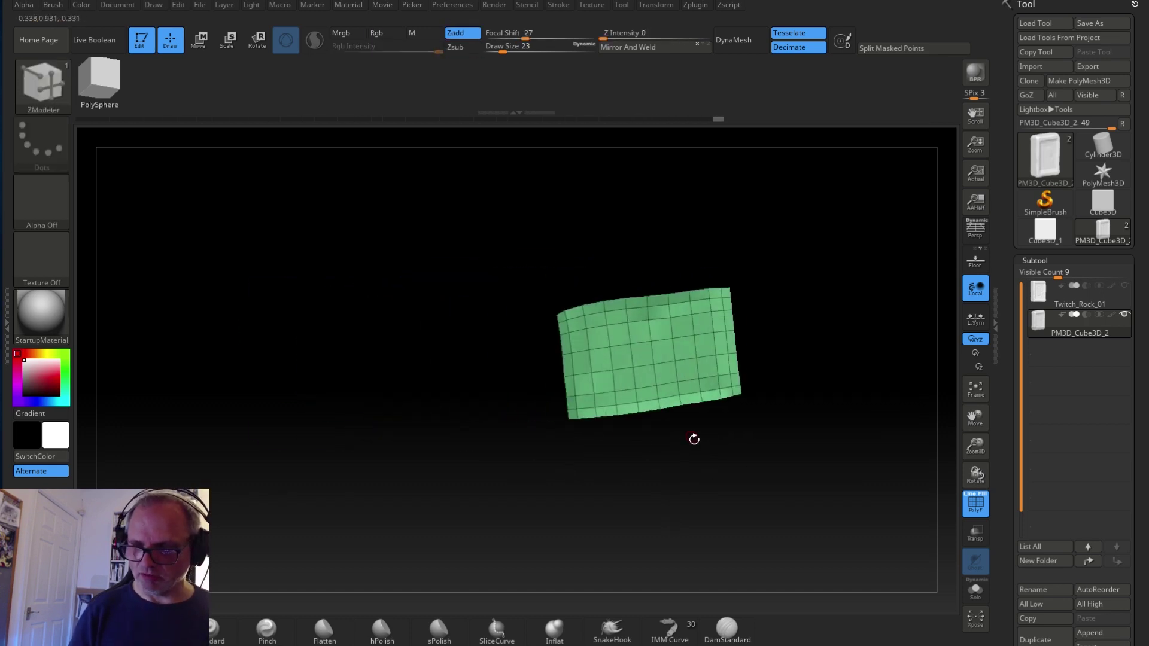
pyautogui.moveTo(694, 439); pyautogui.dragTo(651, 430)
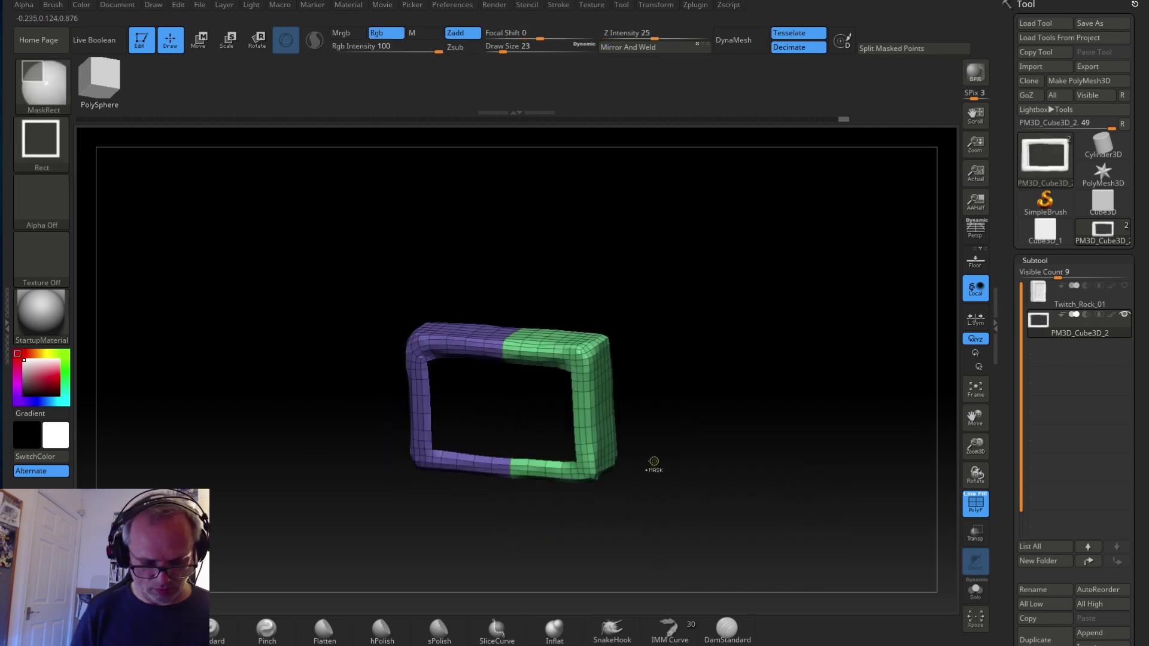
# Step: Unwrap the UVs of the low-poly duplicate with UV Master
pyautogui.click(695, 4)
pyautogui.click(726, 257)
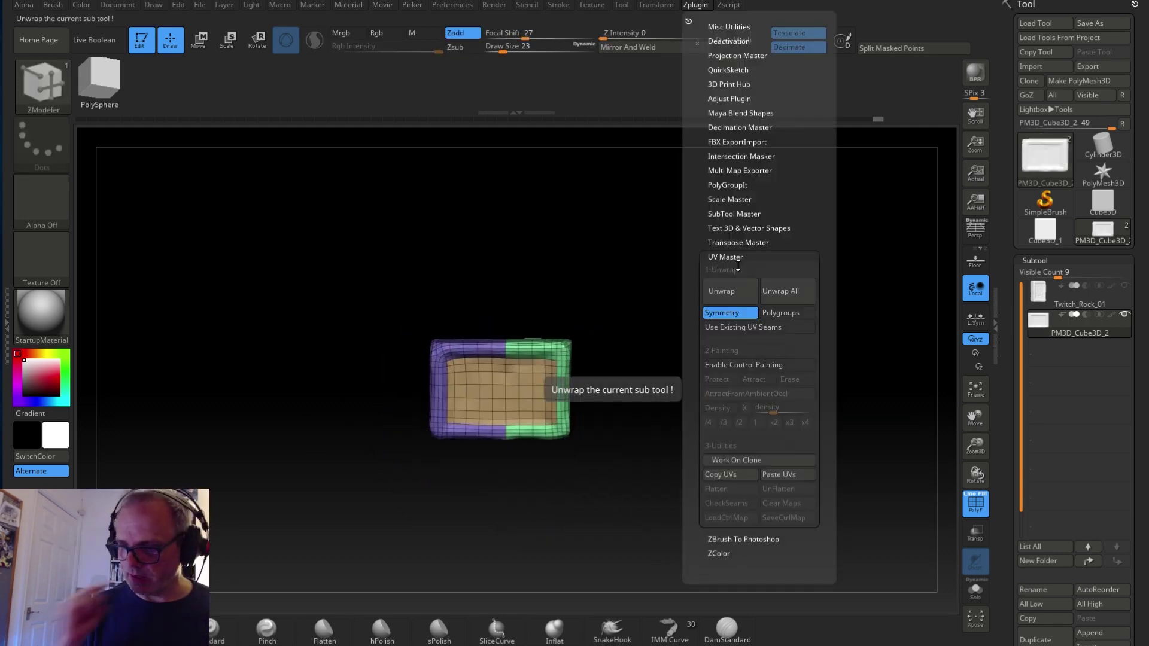
pyautogui.moveTo(622, 446); pyautogui.dragTo(634, 506)
pyautogui.click(1093, 503)
pyautogui.moveTo(718, 431); pyautogui.dragTo(824, 295)
# Step: Export the visible low-poly duplicate as a binary FBX file named Twitch_Rock_low
pyautogui.click(695, 4)
pyautogui.click(1034, 261)
pyautogui.click(696, 5)
pyautogui.click(737, 142)
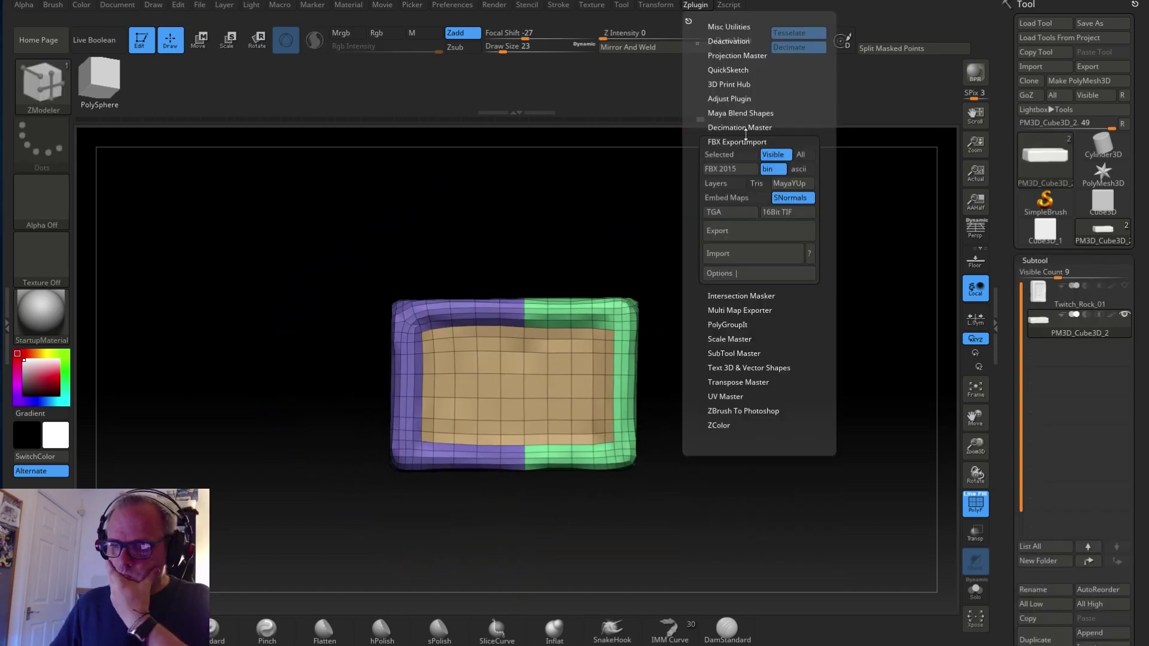
pyautogui.click(759, 230)
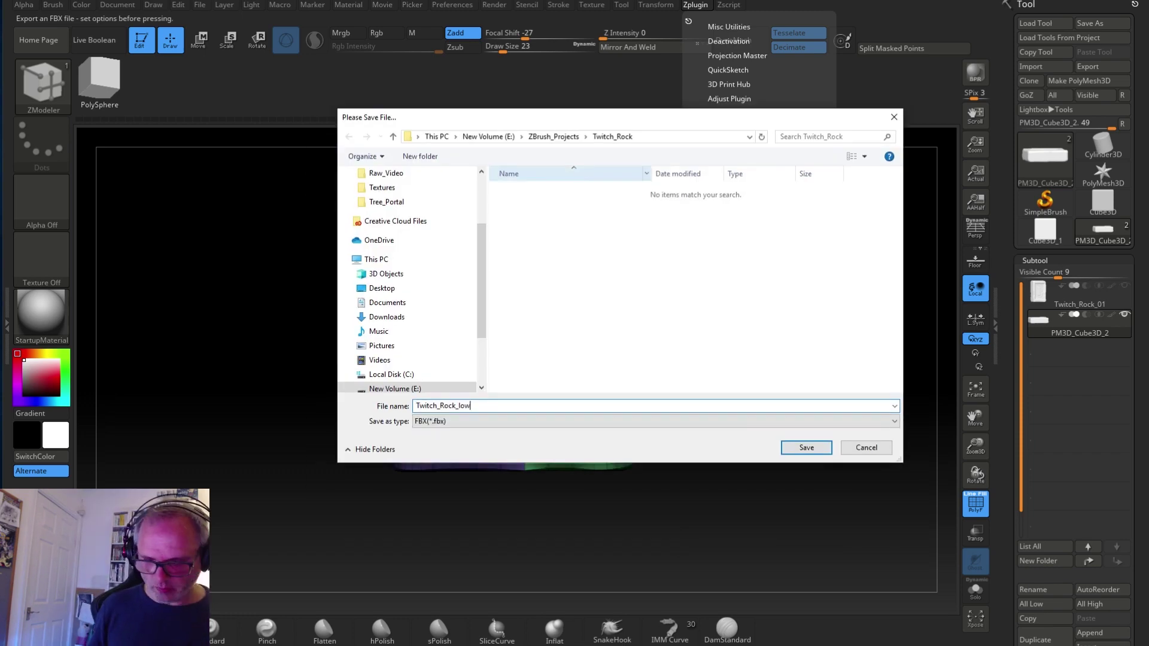
pyautogui.press('Return')
# Step: Set the duplicate to subdivision level 5 and turn off its polyframe
pyautogui.click(1034, 261)
pyautogui.click(1038, 275)
pyautogui.moveTo(1038, 303); pyautogui.dragTo(1070, 303)
pyautogui.keyDown('alt'); pyautogui.moveTo(796, 449); pyautogui.dragTo(804, 495); pyautogui.keyUp('alt')
pyautogui.hotkey('shift', 'f')
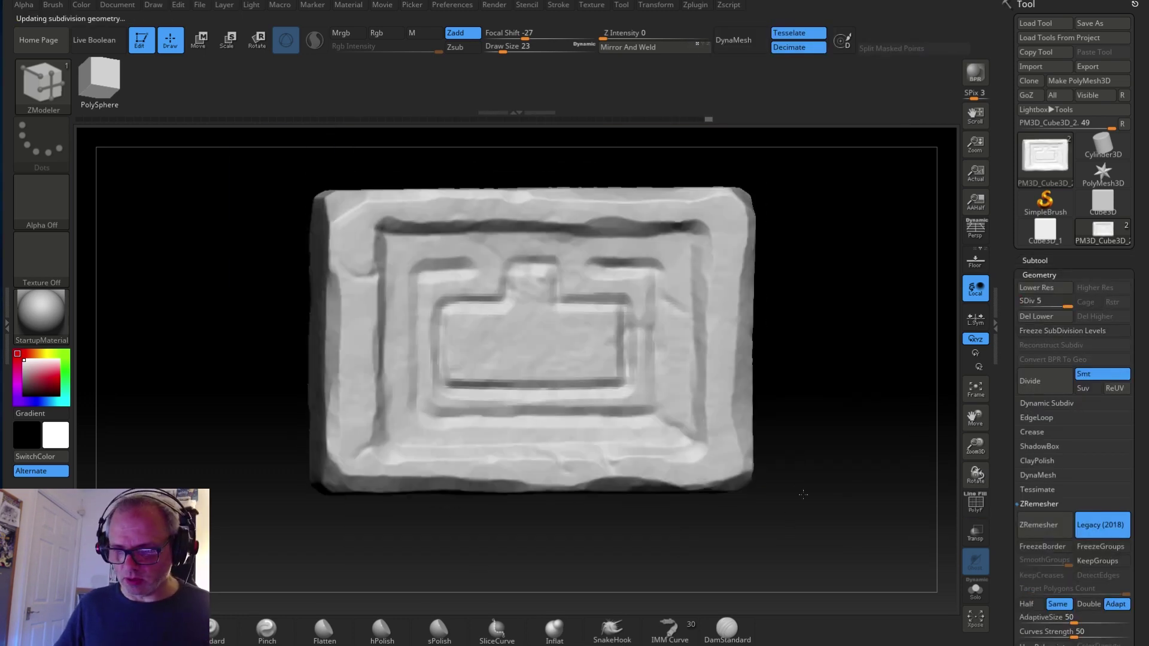
# Step: Export the duplicate at its highest subdivision level as a second FBX file
pyautogui.click(694, 5)
pyautogui.click(748, 233)
pyautogui.press('Return')
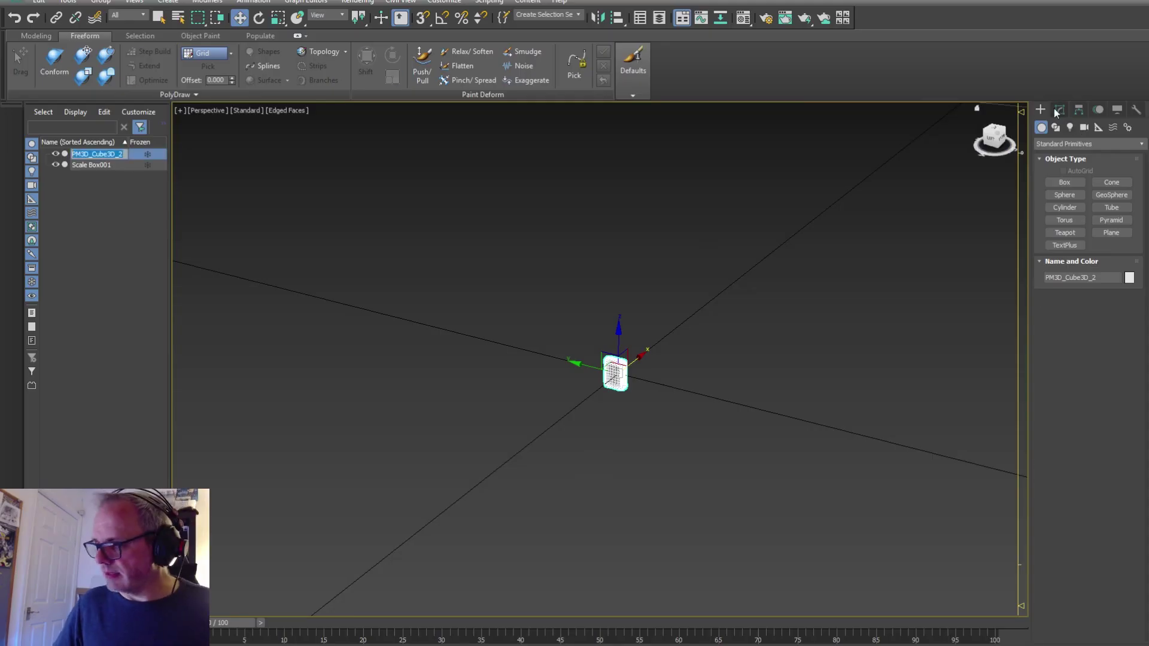
# Step: Switch to 3ds Max, name the imported low-poly mesh Twitch_Rock_low and import the high-poly FBX
pyautogui.click(1059, 110)
pyautogui.click(17, 2)
pyautogui.moveTo(45, 156)
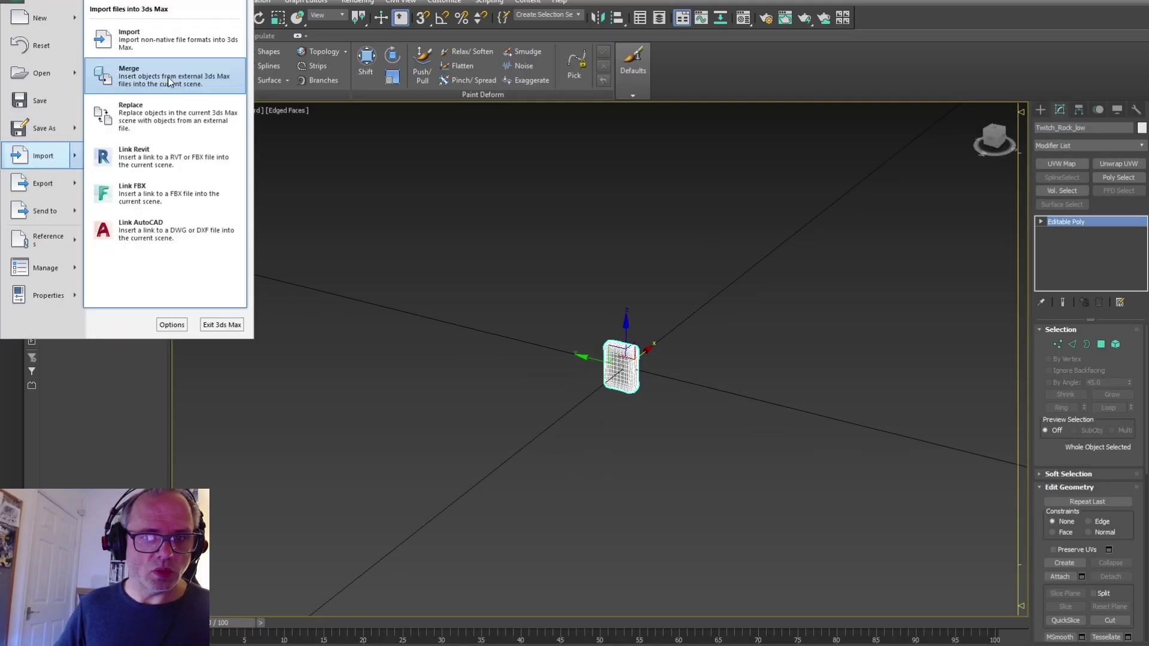
pyautogui.click(170, 108)
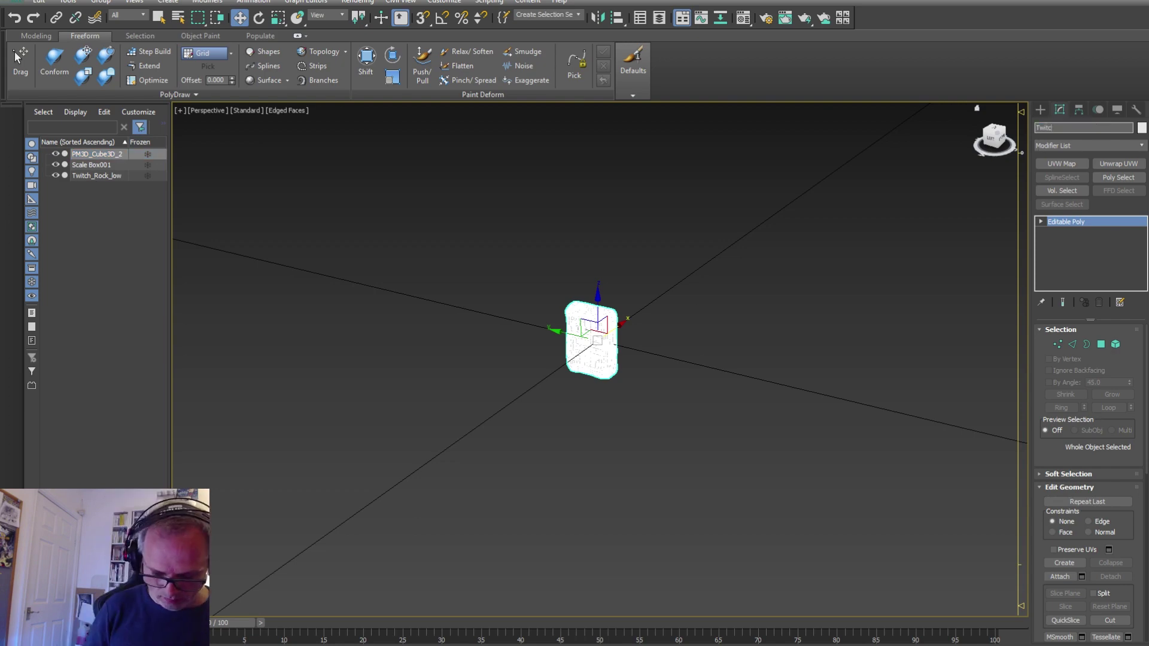
# Step: Name the high-poly mesh Twitch_Rock_high and scale both rock meshes to 1000 percent on every axis
pyautogui.keyDown('ctrl'); pyautogui.click(99, 175); pyautogui.keyUp('ctrl')
pyautogui.rightClick(278, 18)
pyautogui.write('1000')
pyautogui.press('Tab')
pyautogui.write('1000')
pyautogui.press('Tab')
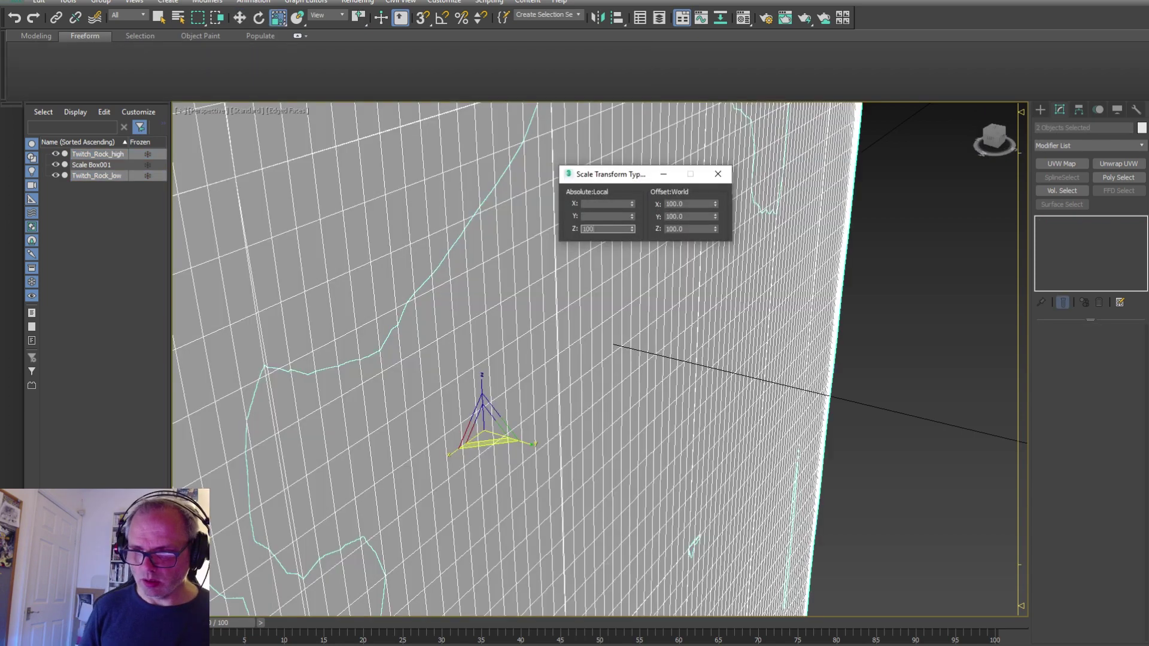
pyautogui.click(718, 175)
# Step: Move the blue scale box along its X axis until it stands clear of the rock meshes
pyautogui.scroll(-10, 361, 361)
pyautogui.keyDown('alt'); pyautogui.moveTo(361, 360); pyautogui.dragTo(735, 357, button='middle'); pyautogui.keyUp('alt')
pyautogui.click(867, 257)
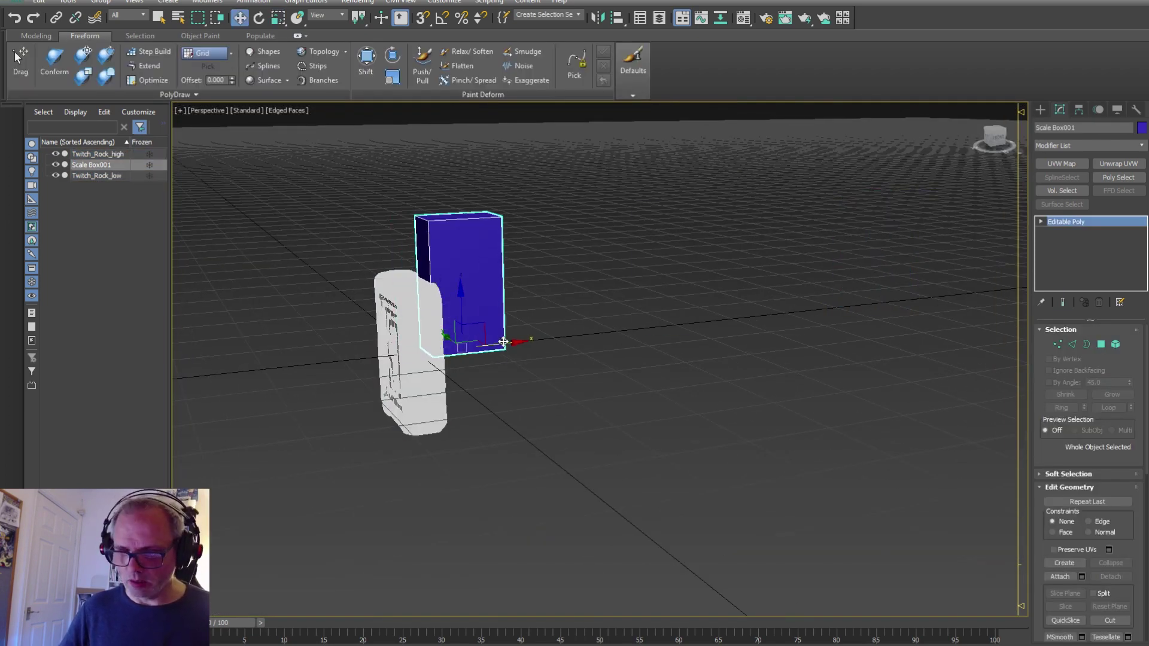
pyautogui.moveTo(504, 341); pyautogui.dragTo(994, 299)
pyautogui.keyDown('alt'); pyautogui.moveTo(1009, 353); pyautogui.dragTo(547, 428, button='middle'); pyautogui.keyUp('alt')
pyautogui.scroll(-5, 547, 428)
pyautogui.scroll(6, 547, 429)
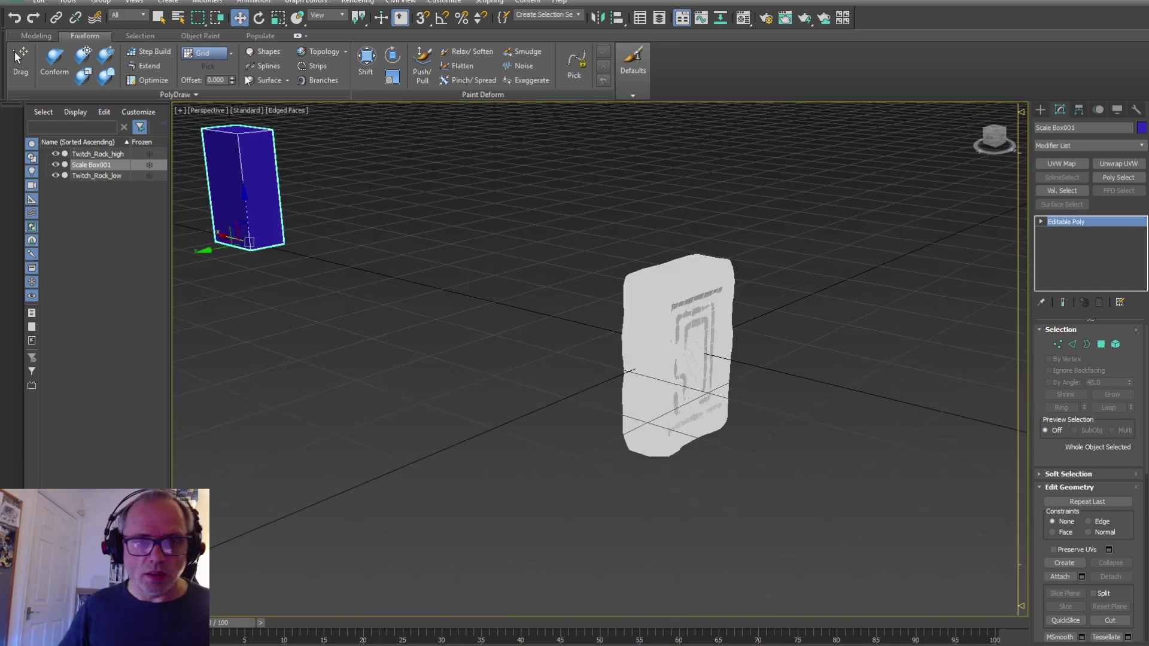
# Step: Hide Twitch_Rock_high and select Twitch_Rock_low
pyautogui.click(56, 154)
pyautogui.keyDown('alt'); pyautogui.moveTo(772, 538); pyautogui.dragTo(718, 545, button='middle'); pyautogui.keyUp('alt')
pyautogui.click(505, 357)
pyautogui.keyDown('alt'); pyautogui.moveTo(766, 491); pyautogui.dragTo(730, 478, button='middle'); pyautogui.keyUp('alt')
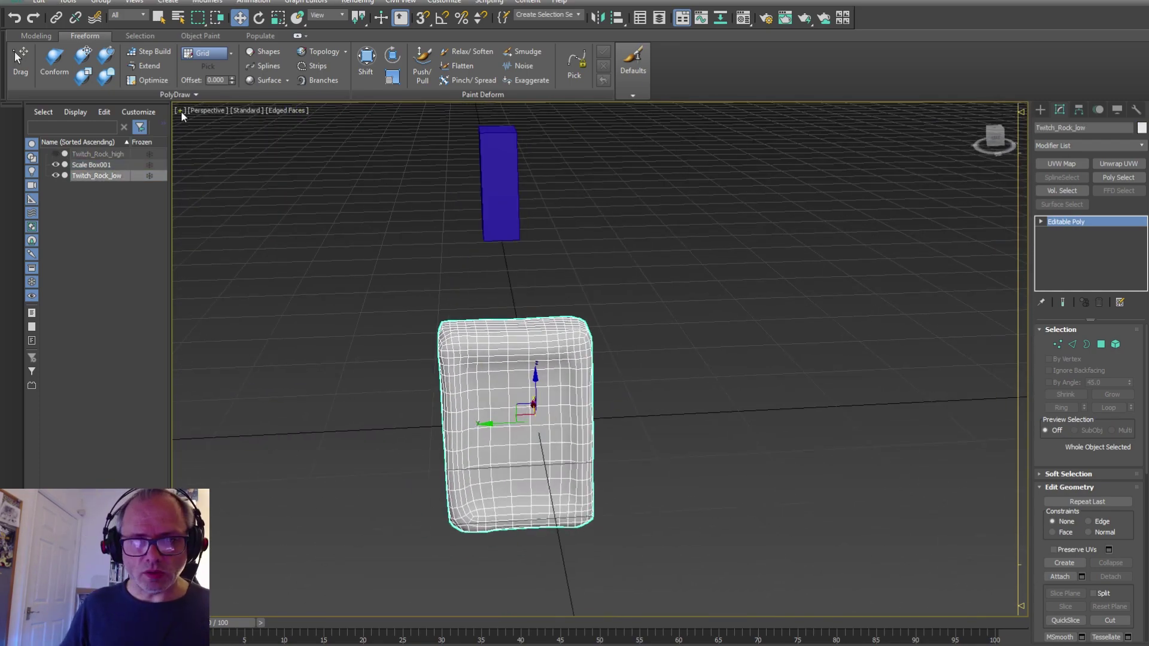
# Step: Show polygon and vertex statistics in the perspective viewport for the whole scene and the selection
pyautogui.click(204, 112)
pyautogui.click(246, 110)
pyautogui.click(179, 110)
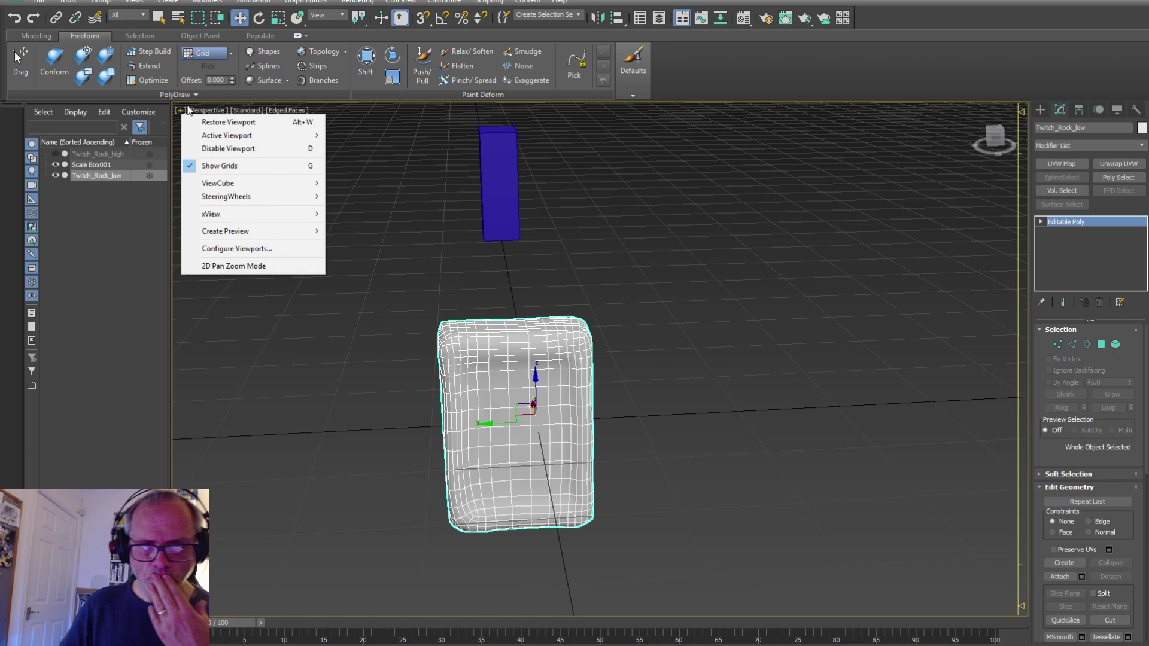
pyautogui.click(230, 257)
pyautogui.click(625, 187)
pyautogui.click(679, 470)
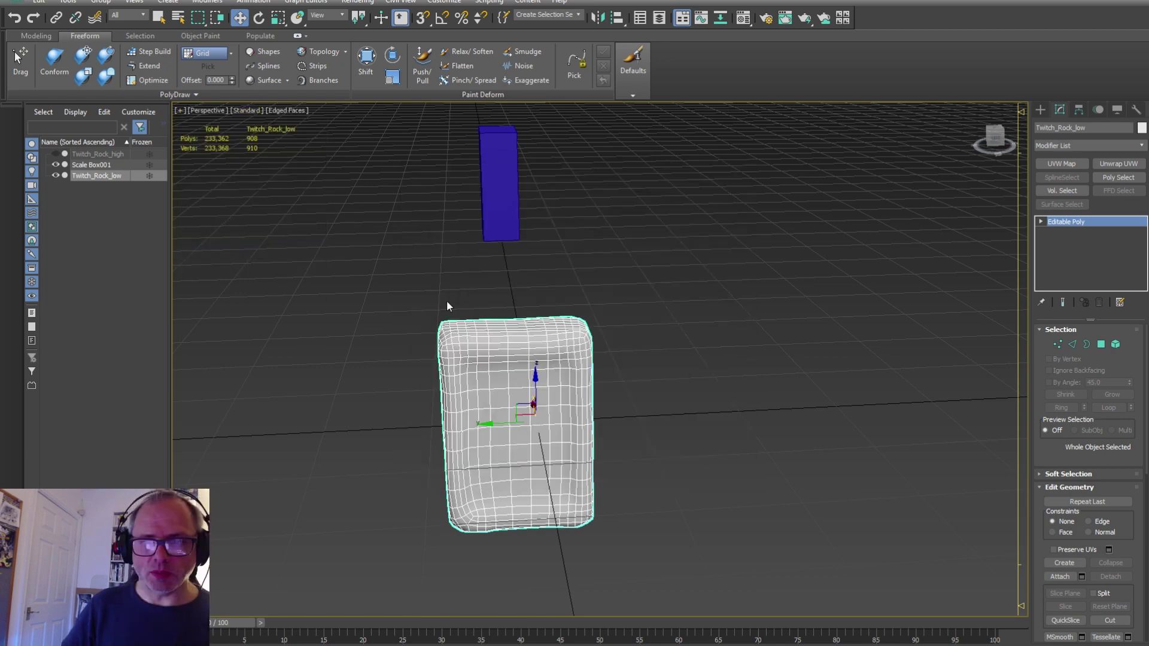
# Step: Enter edge editing on Twitch_Rock_low and enable Preserve UVs
pyautogui.keyDown('alt'); pyautogui.moveTo(447, 301); pyautogui.dragTo(516, 317, button='middle'); pyautogui.keyUp('alt')
pyautogui.scroll(-2, 1074, 461)
pyautogui.scroll(2, 1071, 443)
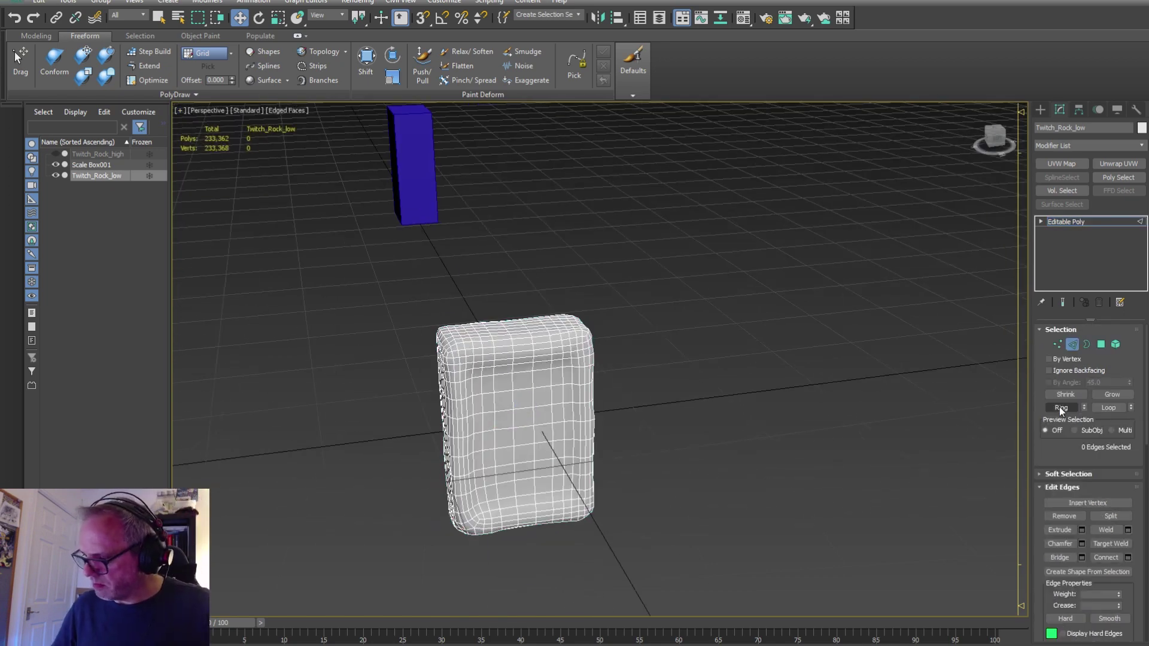
pyautogui.scroll(-5, 1077, 479)
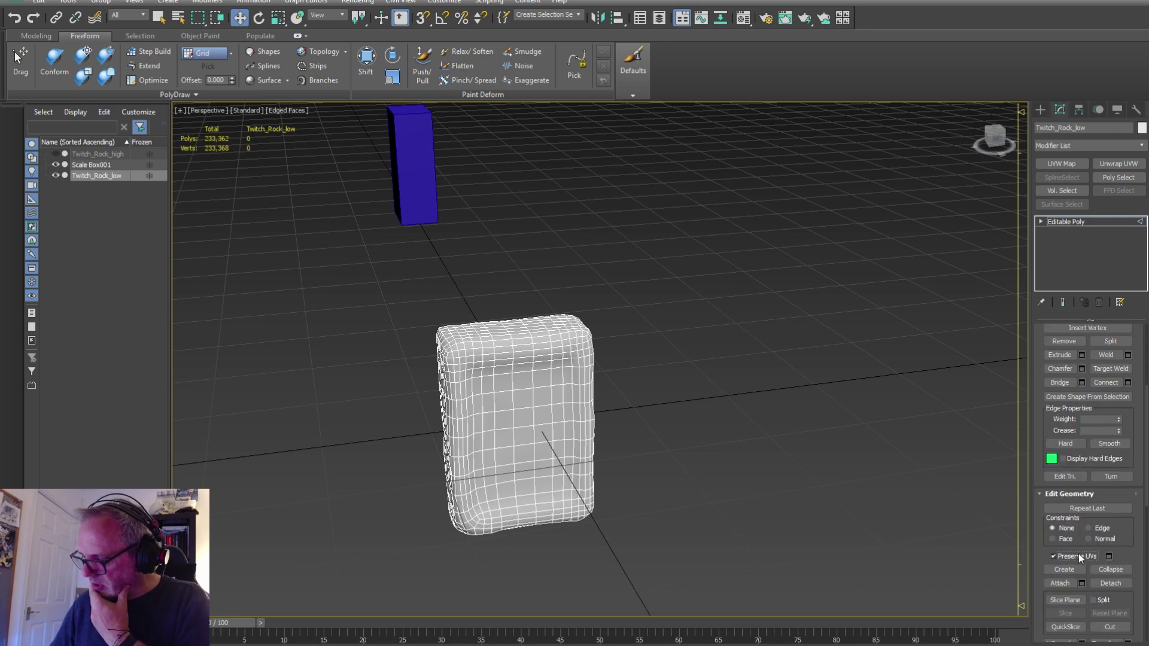
pyautogui.scroll(5, 1078, 554)
# Step: Remove surplus vertical edge loops that run around the middle of Twitch_Rock_low
pyautogui.keyDown('alt'); pyautogui.moveTo(362, 375); pyautogui.dragTo(742, 544, button='middle'); pyautogui.keyUp('alt')
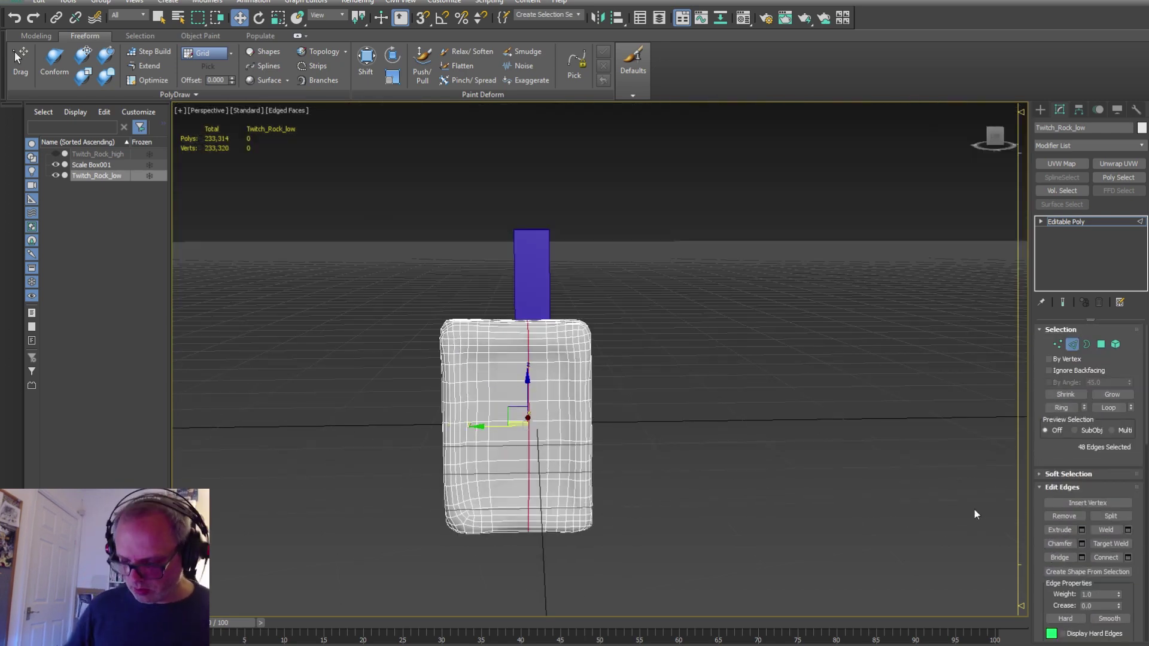
pyautogui.keyDown('alt'); pyautogui.moveTo(490, 2); pyautogui.dragTo(538, 240, button='middle'); pyautogui.keyUp('alt')
pyautogui.doubleClick(543, 393)
pyautogui.hotkey('ctrl', 'BackSpace')
pyautogui.keyDown('alt'); pyautogui.moveTo(543, 393); pyautogui.dragTo(598, 419, button='middle'); pyautogui.keyUp('alt')
pyautogui.doubleClick(490, 418)
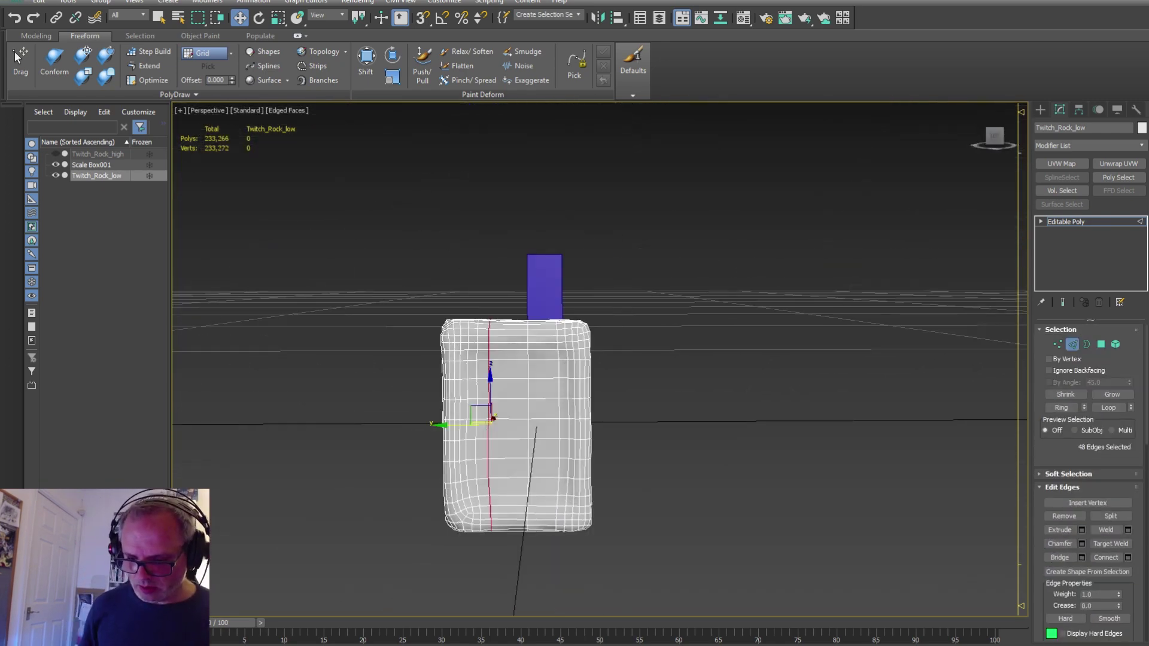
# Step: Remove surplus horizontal edge loops around Twitch_Rock_low
pyautogui.keyDown('alt'); pyautogui.moveTo(526, 509); pyautogui.dragTo(515, 455, button='middle'); pyautogui.keyUp('alt')
pyautogui.doubleClick(516, 454)
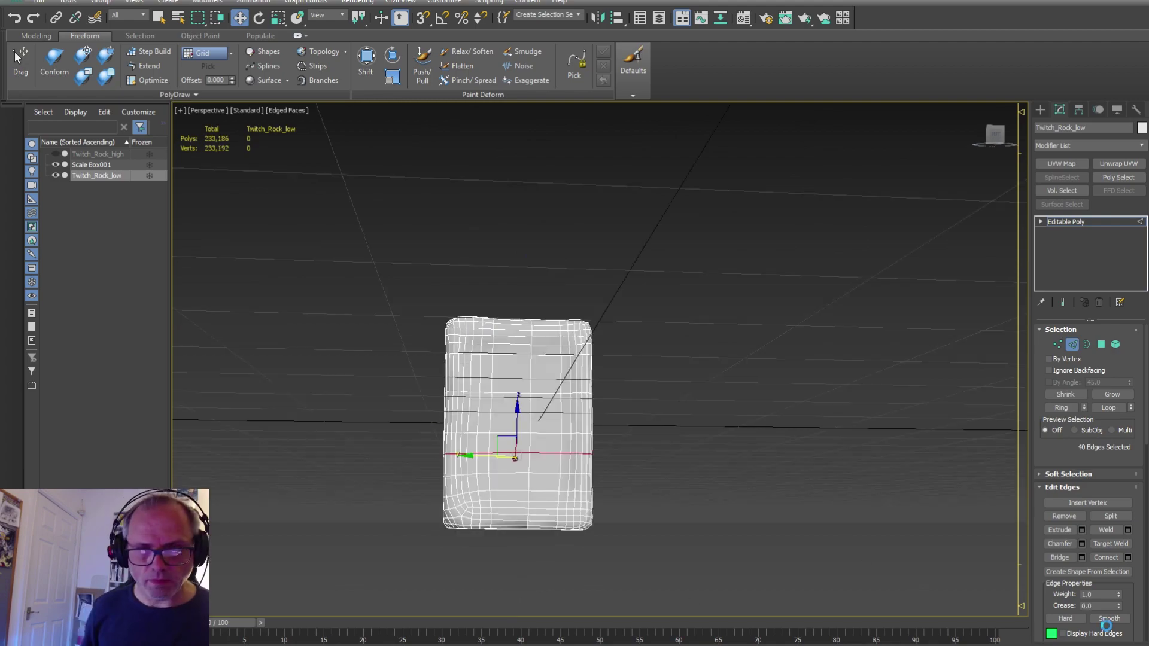
pyautogui.keyDown('alt'); pyautogui.moveTo(559, 250); pyautogui.dragTo(796, 443, button='middle'); pyautogui.keyUp('alt')
# Step: Add an Unwrap UVW, a planar UVW Map and a second Unwrap UVW modifier to Twitch_Rock_low
pyautogui.click(1118, 164)
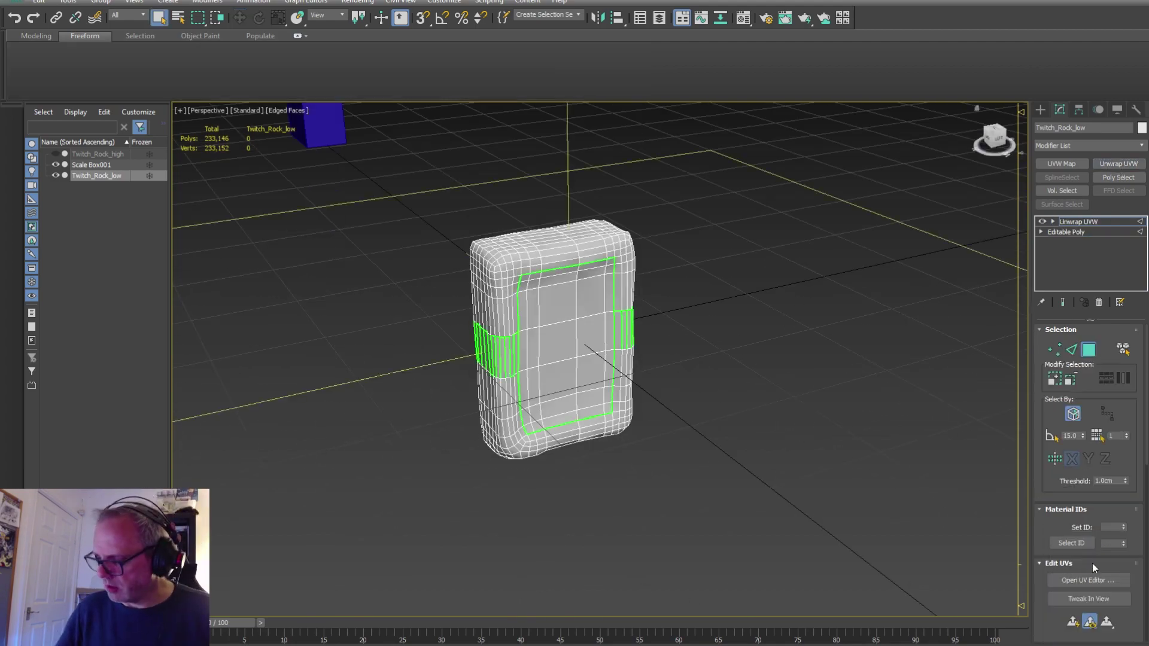
pyautogui.keyDown('alt'); pyautogui.moveTo(551, 383); pyautogui.dragTo(730, 432, button='middle'); pyautogui.keyUp('alt')
pyautogui.scroll(-4, 683, 410)
pyautogui.click(1061, 164)
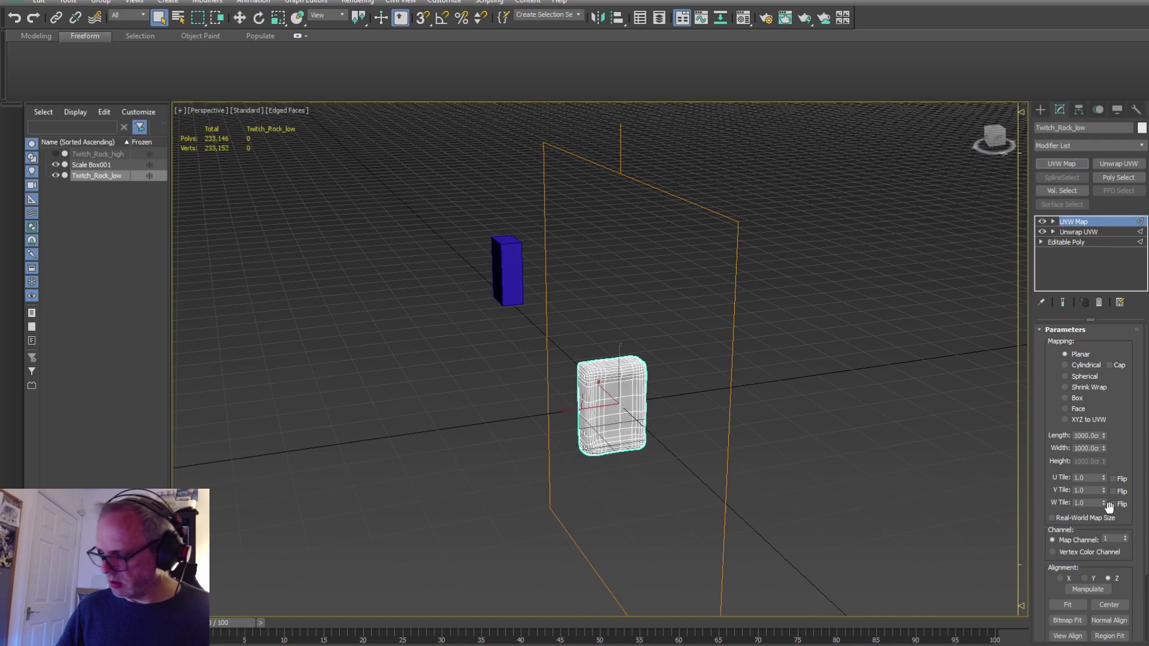
pyautogui.click(1117, 164)
# Step: Activate Point-to-Point Seams for Twitch_Rock_low and bring its front recess into view
pyautogui.scroll(-4, 1089, 482)
pyautogui.scroll(-4, 1088, 483)
pyautogui.click(1080, 521)
pyautogui.keyDown('alt'); pyautogui.moveTo(576, 473); pyautogui.dragTo(706, 419, button='middle'); pyautogui.keyUp('alt')
pyautogui.scroll(5, 583, 385)
pyautogui.scroll(-3, 583, 385)
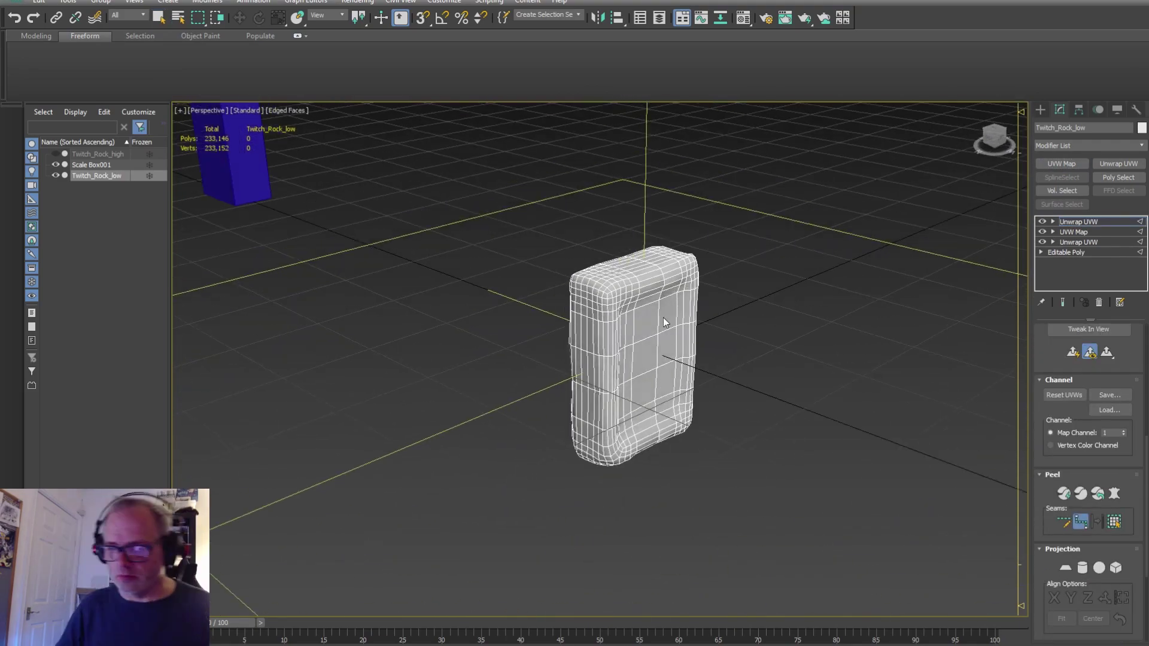
pyautogui.keyDown('alt'); pyautogui.moveTo(663, 318); pyautogui.dragTo(806, 375, button='middle'); pyautogui.keyUp('alt')
pyautogui.scroll(4, 806, 375)
pyautogui.keyDown('alt'); pyautogui.moveTo(601, 299); pyautogui.dragTo(488, 317, button='middle'); pyautogui.keyUp('alt')
# Step: Turn on Backface Cull in the object properties of Twitch_Rock_low and collapse its whole modifier stack
pyautogui.click(487, 366)
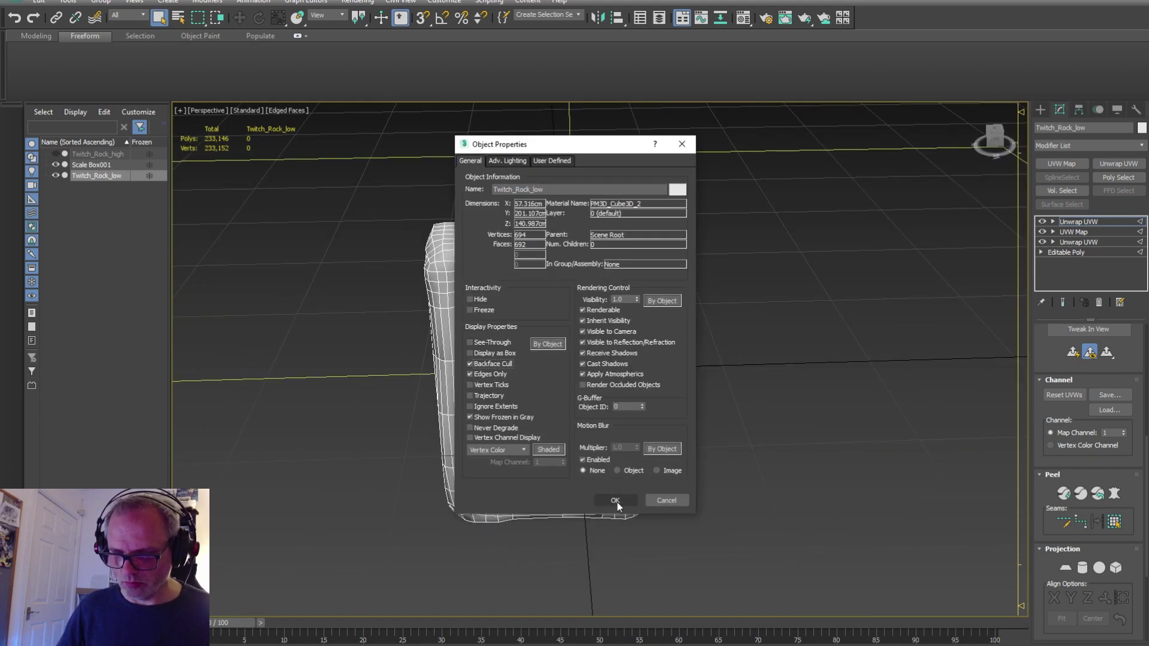
pyautogui.click(616, 500)
pyautogui.keyDown('alt'); pyautogui.moveTo(578, 554); pyautogui.dragTo(577, 507, button='middle'); pyautogui.keyUp('alt')
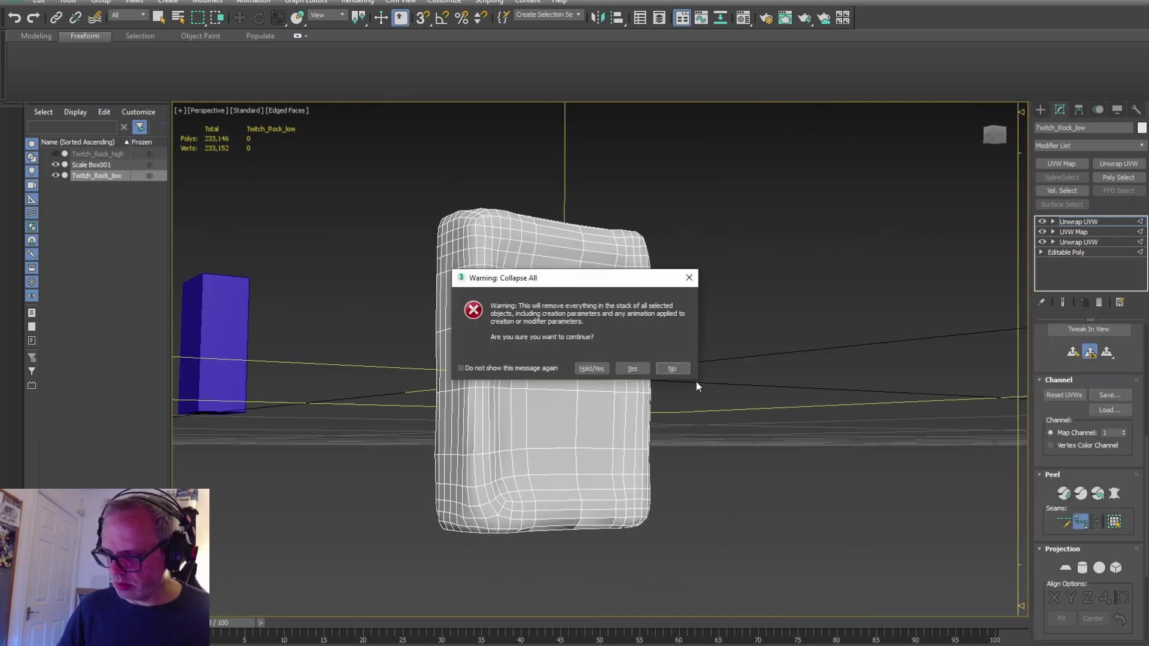
pyautogui.click(631, 366)
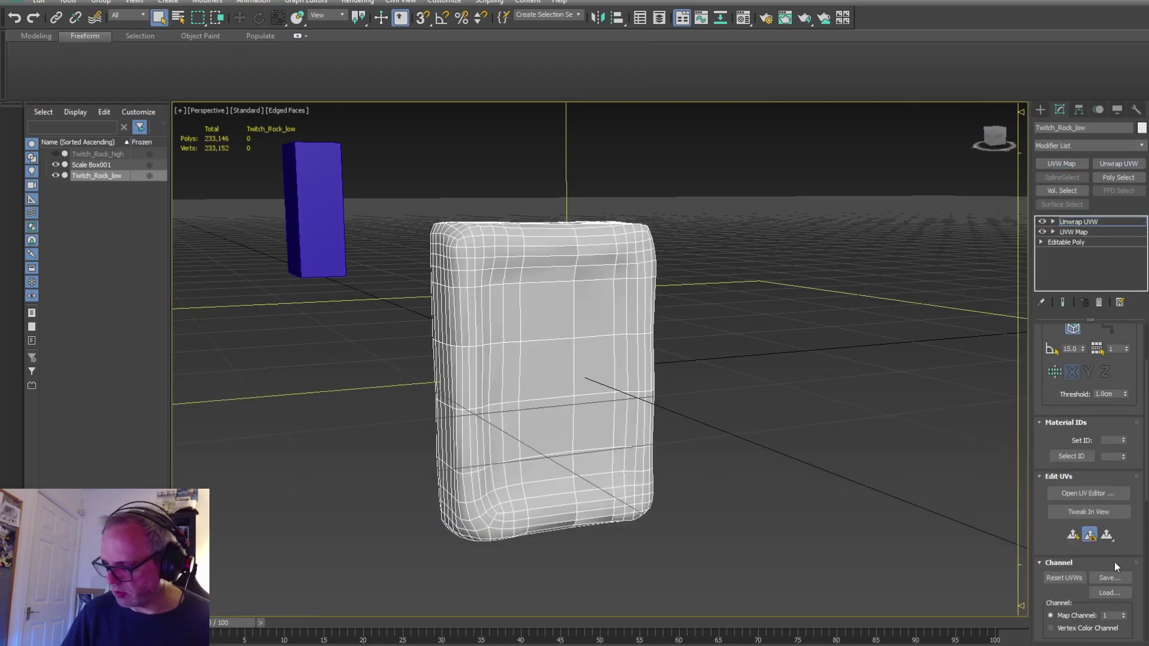
# Step: Reapply UVW Map and Unwrap UVW to Twitch_Rock_low and trace a point-to-point seam around its front recess
pyautogui.keyDown('alt'); pyautogui.moveTo(489, 393); pyautogui.dragTo(472, 327, button='middle'); pyautogui.keyUp('alt')
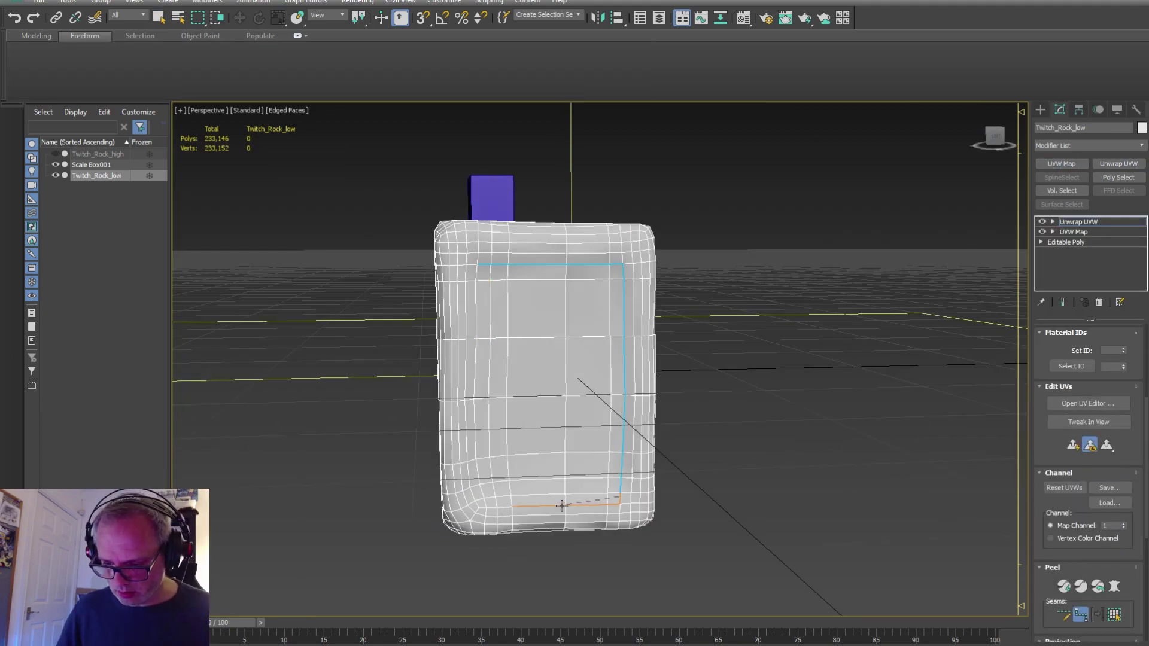
pyautogui.keyDown('alt'); pyautogui.moveTo(475, 431); pyautogui.dragTo(862, 486, button='middle'); pyautogui.keyUp('alt')
pyautogui.rightClick(591, 419)
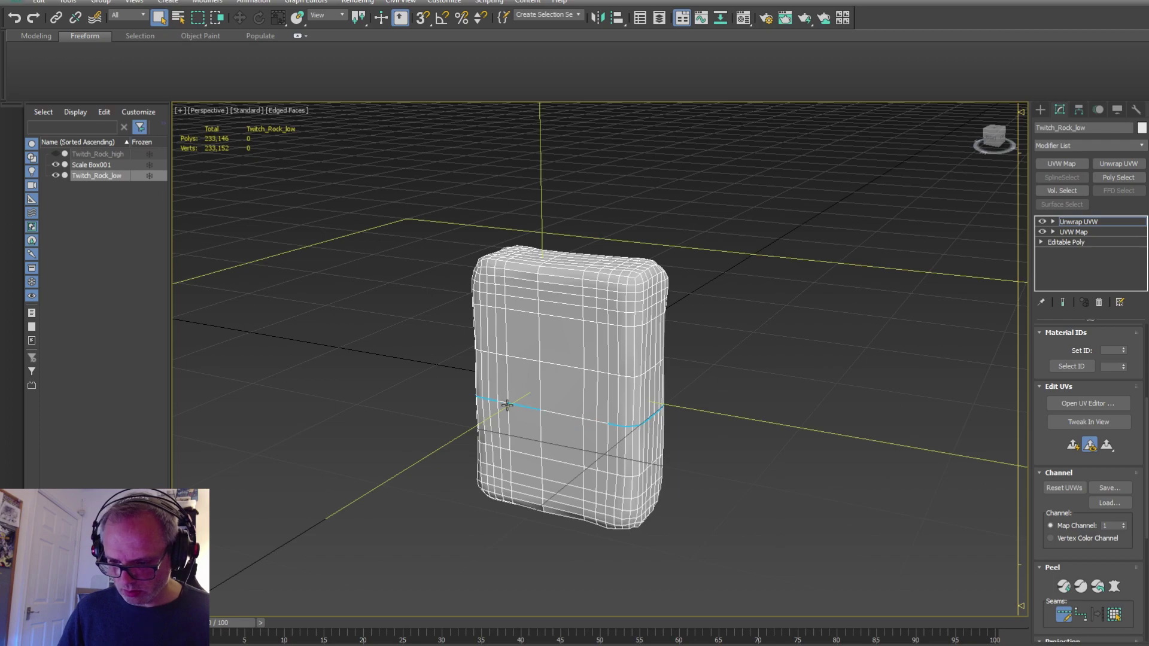
# Step: Remove the seam segments that cross the block's back face with Edit Seams, keeping those across the sides
pyautogui.keyDown('alt'); pyautogui.moveTo(711, 534); pyautogui.dragTo(832, 530, button='middle'); pyautogui.keyUp('alt')
pyautogui.scroll(3, 529, 439)
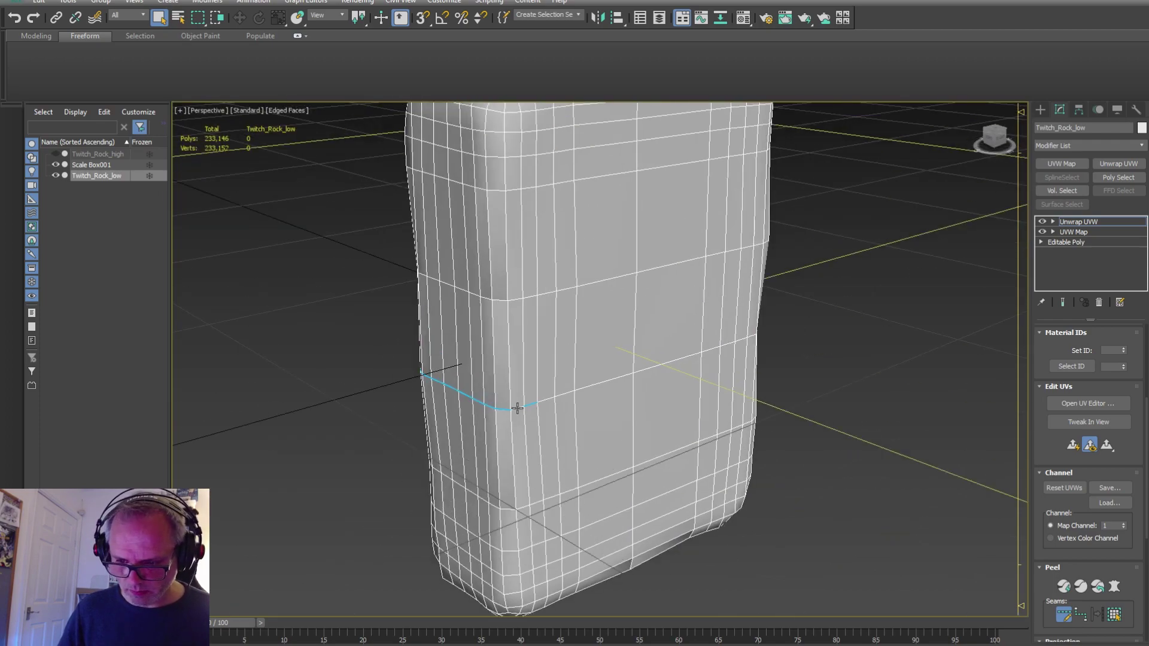
pyautogui.keyDown('alt'); pyautogui.click(519, 406); pyautogui.keyUp('alt')
pyautogui.scroll(-3, 875, 418)
pyautogui.moveTo(874, 418); pyautogui.dragTo(821, 434, button='middle')
pyautogui.keyDown('alt'); pyautogui.moveTo(647, 465); pyautogui.dragTo(766, 431, button='middle'); pyautogui.keyUp('alt')
pyautogui.scroll(3, 626, 372)
pyautogui.scroll(-3, 626, 372)
# Step: Trace a point-to-point seam around the perimeter of the block's back face
pyautogui.click(1080, 615)
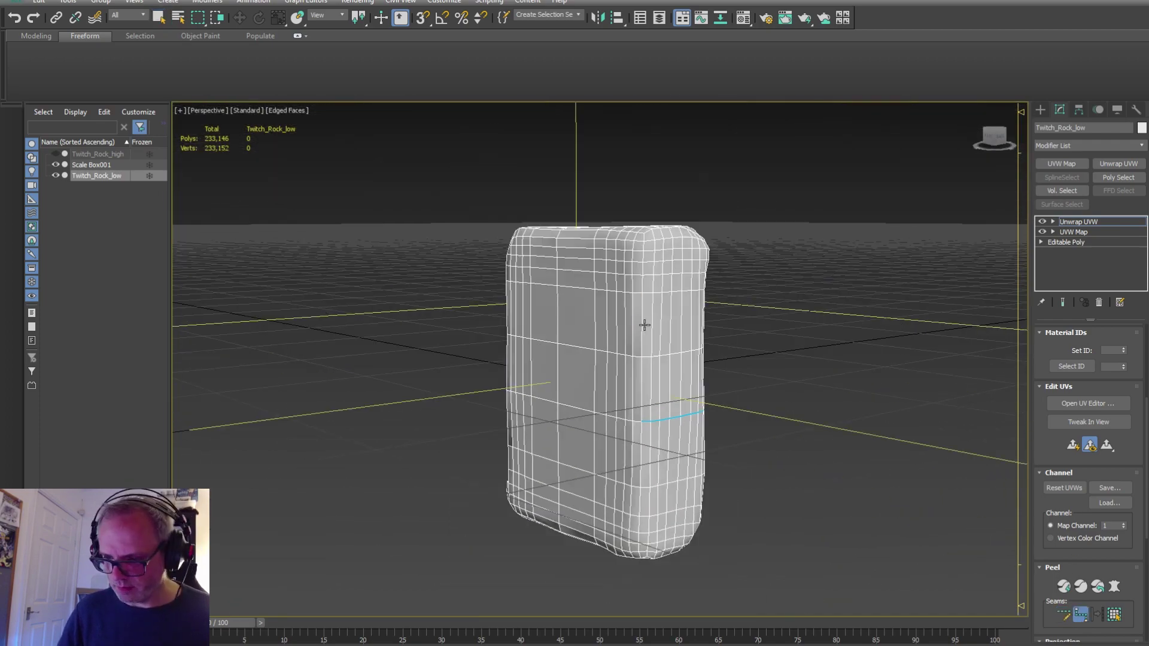
pyautogui.click(644, 298)
pyautogui.click(641, 529)
pyautogui.click(494, 520)
pyautogui.keyDown('alt'); pyautogui.moveTo(329, 484); pyautogui.dragTo(633, 452, button='middle'); pyautogui.keyUp('alt')
pyautogui.click(512, 407)
# Step: Peel the seamed low-poly block into separate UV islands in the UV editor
pyautogui.scroll(-3, 635, 449)
pyautogui.click(1064, 571)
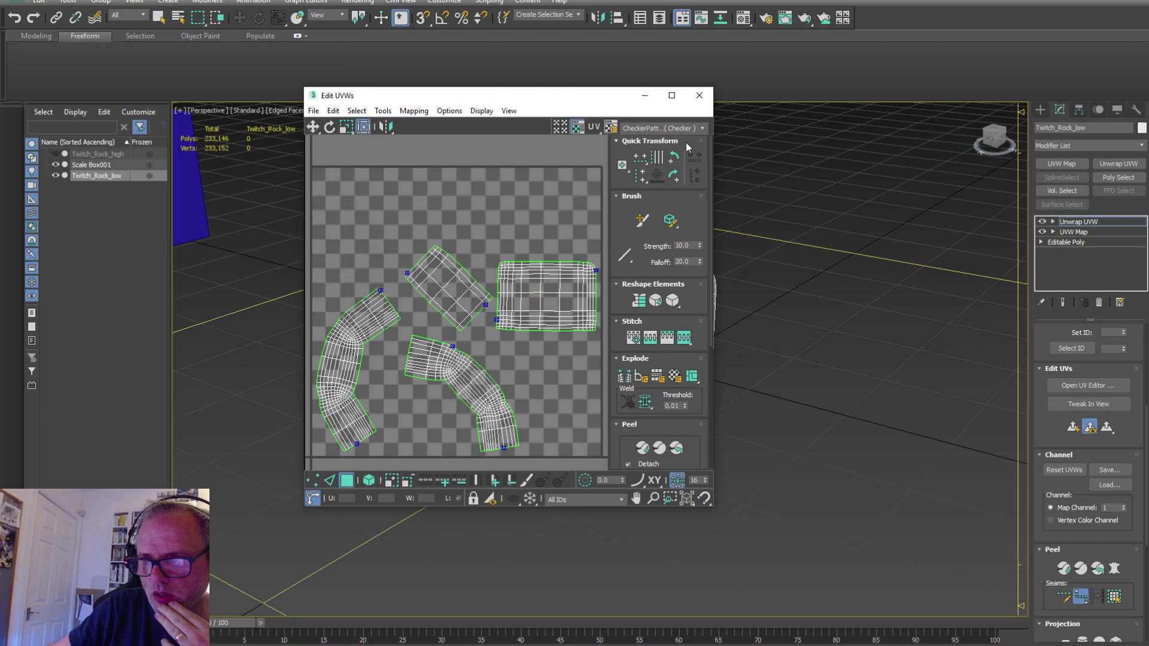
# Step: Add a seam around the perimeter of the block's front face and peel the mesh again into separate UV islands
pyautogui.moveTo(559, 95); pyautogui.dragTo(963, 107)
pyautogui.keyDown('alt'); pyautogui.moveTo(450, 520); pyautogui.dragTo(332, 493, button='middle'); pyautogui.keyUp('alt')
pyautogui.click(1103, 108)
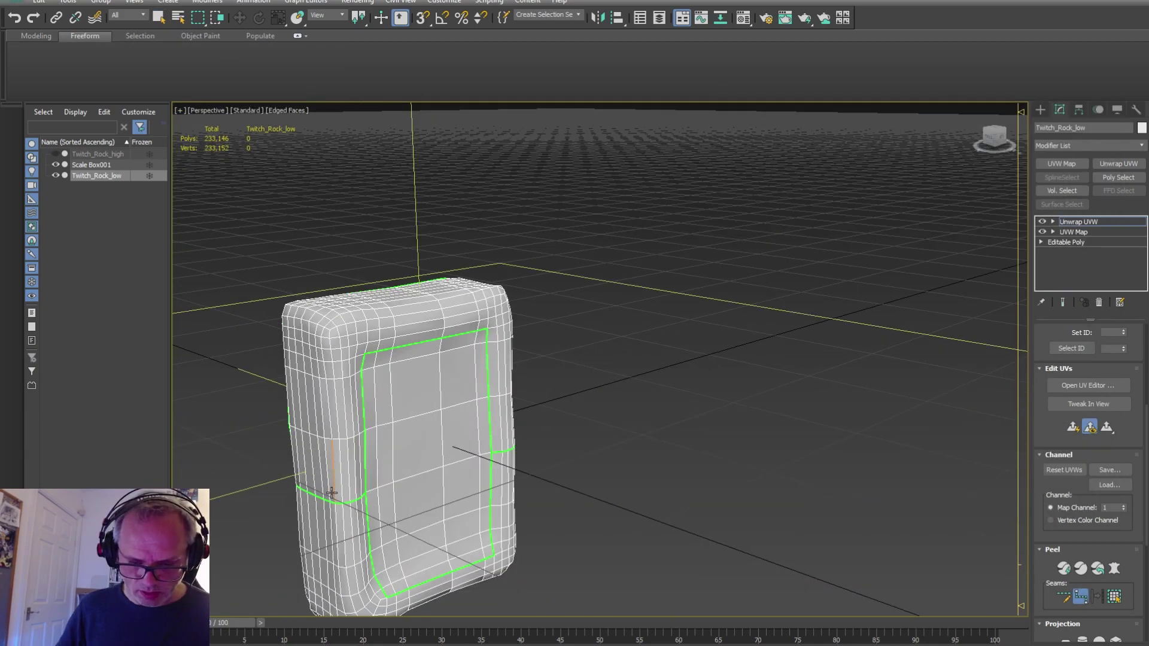
pyautogui.keyDown('alt'); pyautogui.moveTo(324, 334); pyautogui.dragTo(727, 532, button='middle'); pyautogui.keyUp('alt')
pyautogui.click(369, 443)
pyautogui.click(1098, 569)
pyautogui.moveTo(850, 107); pyautogui.dragTo(660, 129)
pyautogui.scroll(-2, 598, 263)
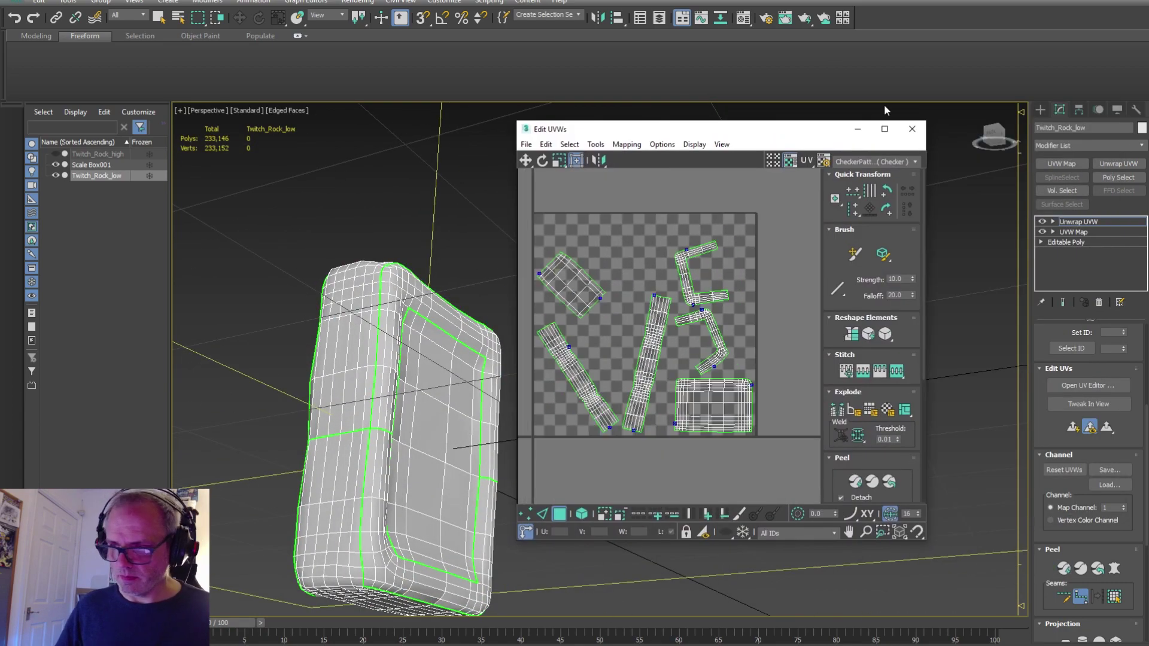
# Step: Display the checker pattern on the block and pack all its UV islands with Rescale and Rotate enabled
pyautogui.click(876, 162)
pyautogui.click(873, 184)
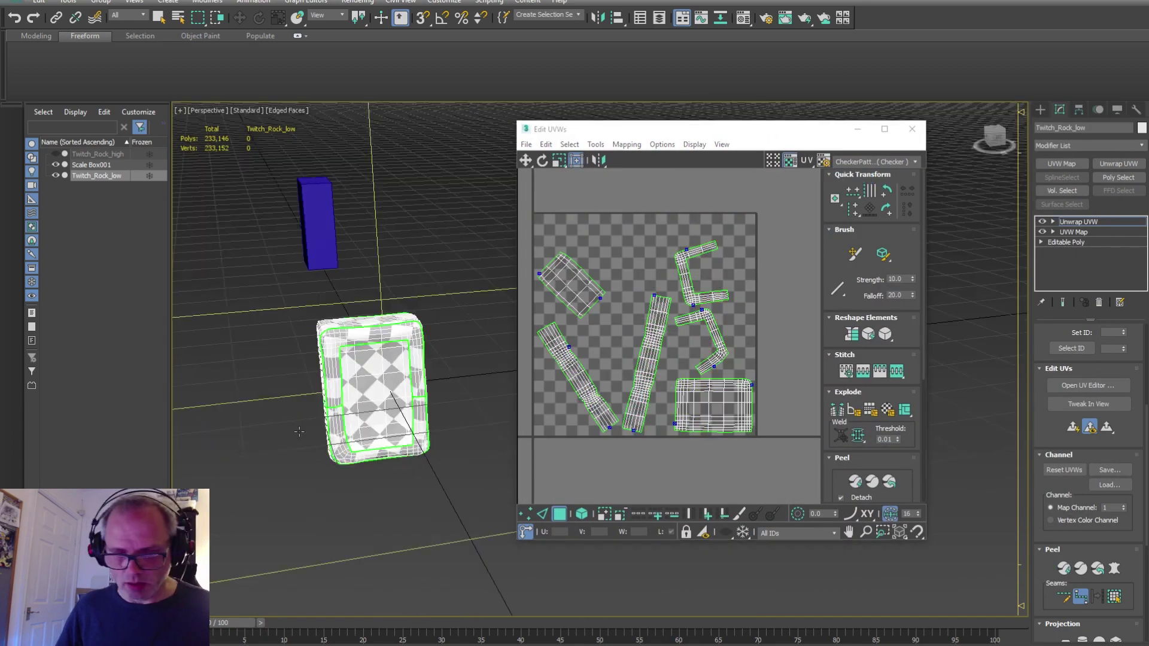
pyautogui.keyDown('alt'); pyautogui.moveTo(359, 299); pyautogui.dragTo(601, 184, button='middle'); pyautogui.keyUp('alt')
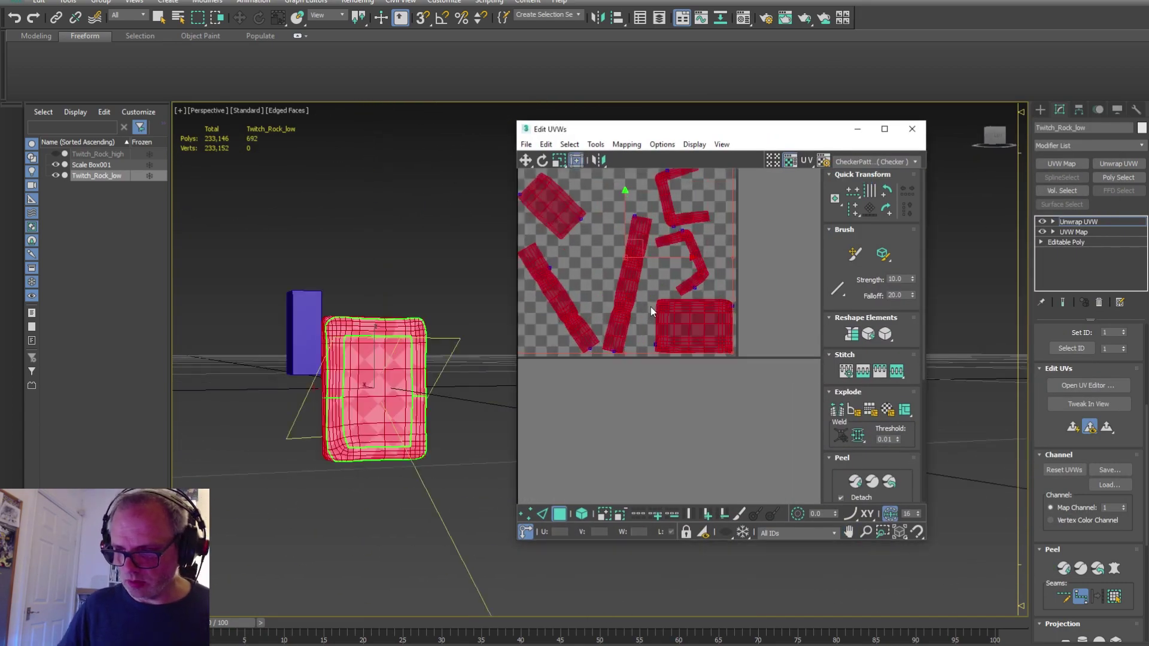
pyautogui.scroll(-5, 865, 477)
pyautogui.click(836, 453)
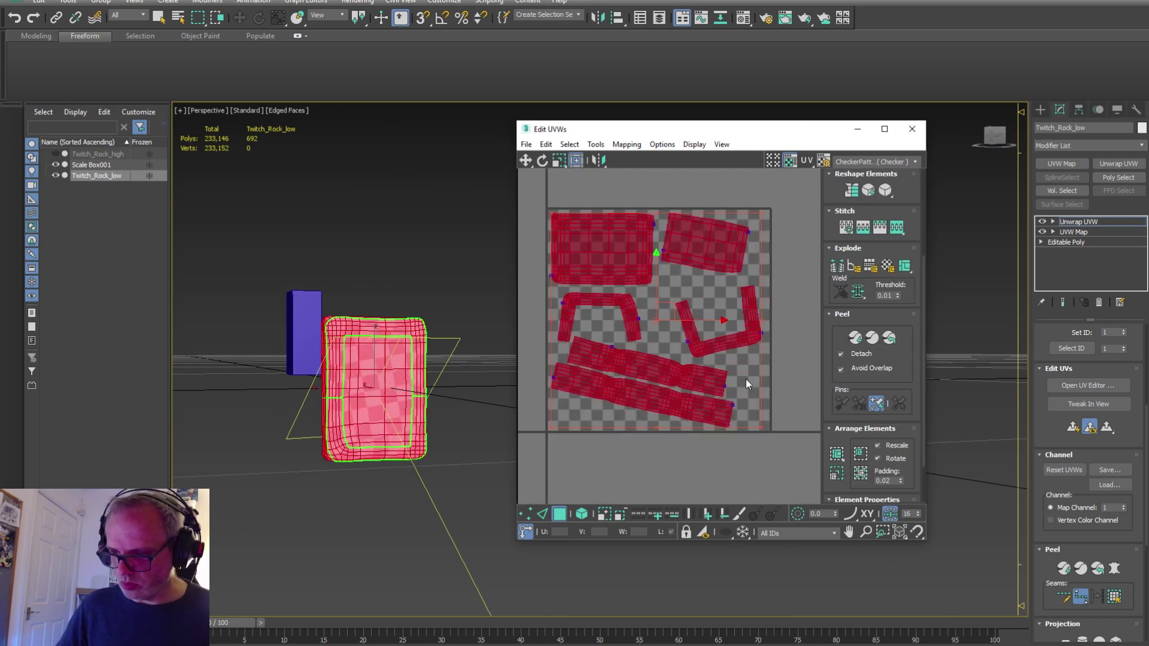
# Step: Rotate the tilted UV islands straight and reposition them inside the UV tile
pyautogui.click(689, 469)
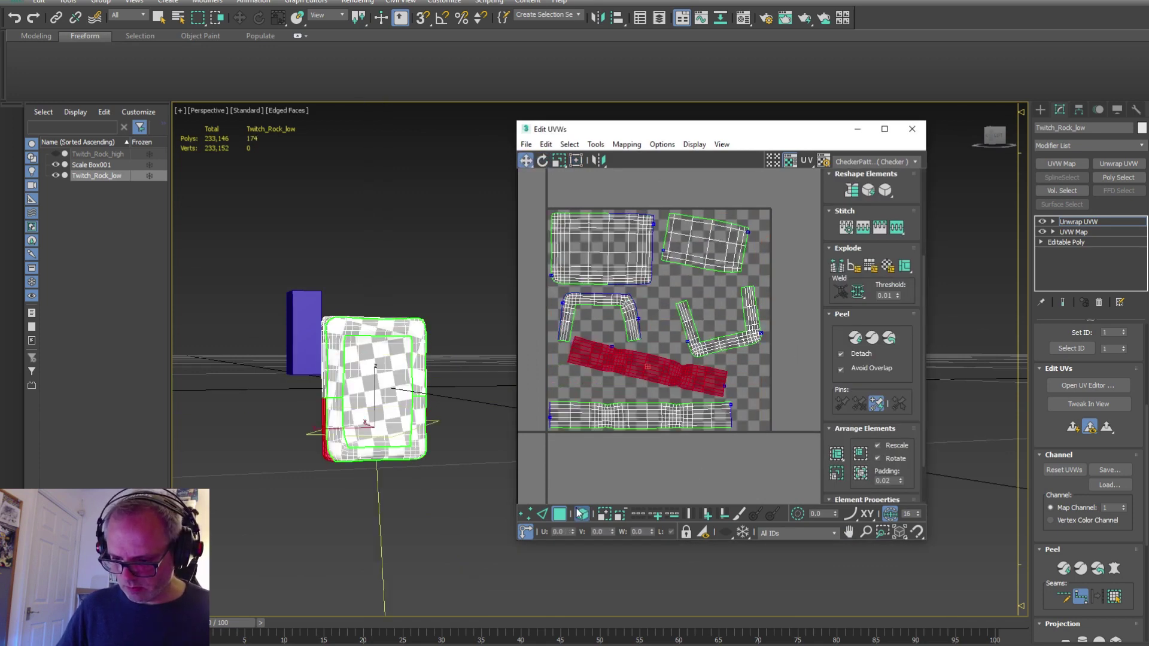
pyautogui.moveTo(703, 350); pyautogui.dragTo(629, 360)
pyautogui.press('w')
pyautogui.moveTo(613, 298); pyautogui.dragTo(620, 271)
pyautogui.press('e')
pyautogui.moveTo(688, 230); pyautogui.dragTo(713, 240)
pyautogui.click(753, 332)
pyautogui.scroll(-3, 753, 326)
pyautogui.hotkey('ctrl', 'a')
pyautogui.scroll(3, 740, 351)
pyautogui.moveTo(608, 273); pyautogui.dragTo(612, 295)
pyautogui.moveTo(613, 230); pyautogui.dragTo(614, 255)
pyautogui.click(693, 240)
pyautogui.moveTo(705, 221); pyautogui.dragTo(707, 232)
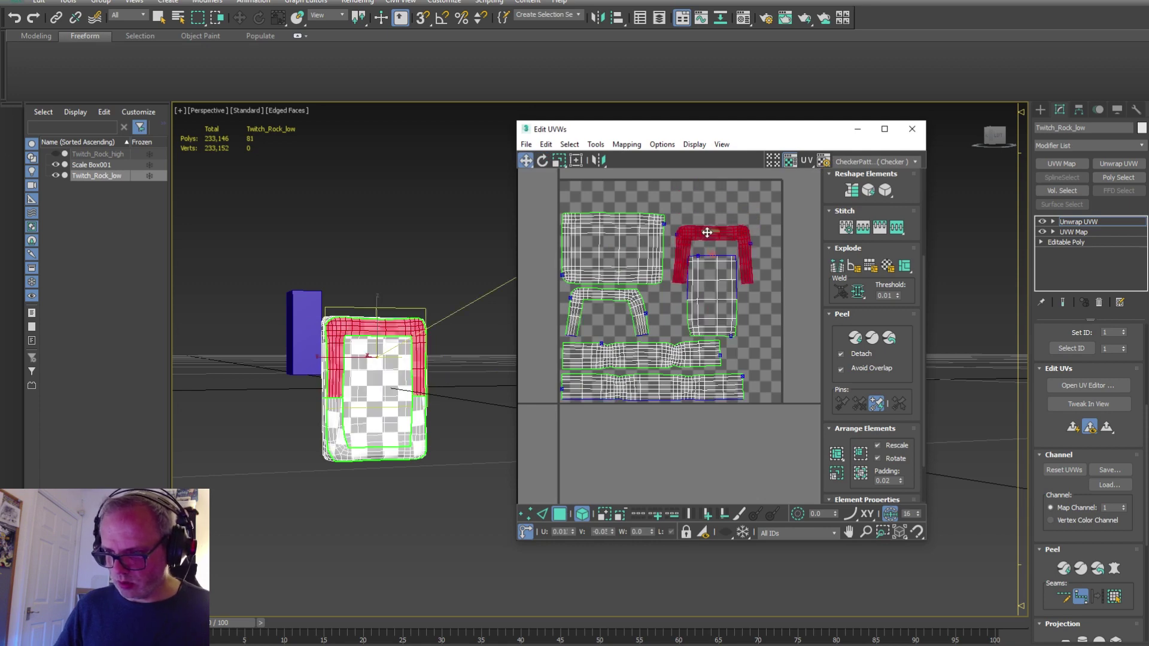
# Step: Repack all UV islands with Rescale on, Rotate off and 0.02 padding
pyautogui.moveTo(772, 431); pyautogui.dragTo(772, 431)
pyautogui.click(860, 473)
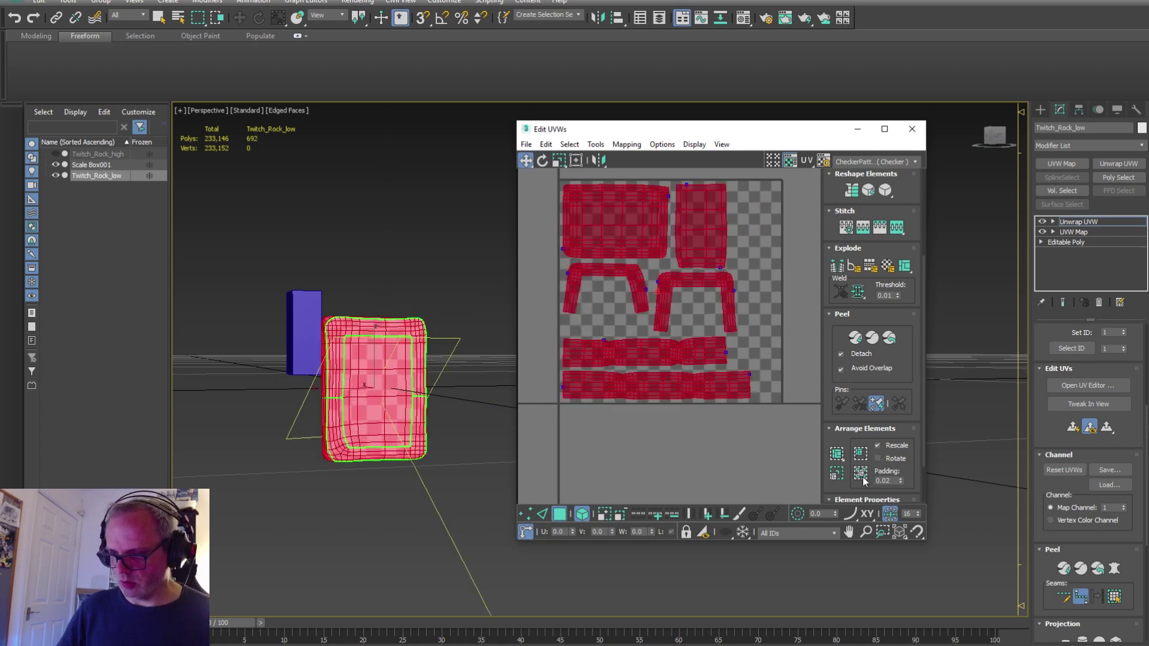
pyautogui.click(645, 443)
# Step: Close the UV editor and collapse the modifier stack of Twitch_Rock_low to an Editable Poly
pyautogui.click(913, 131)
pyautogui.rightClick(1071, 243)
pyautogui.click(632, 369)
# Step: Reset the transforms of Twitch_Rock_low with Reset XForm and collapse its stack again
pyautogui.keyDown('alt'); pyautogui.moveTo(448, 305); pyautogui.dragTo(625, 317, button='middle'); pyautogui.keyUp('alt')
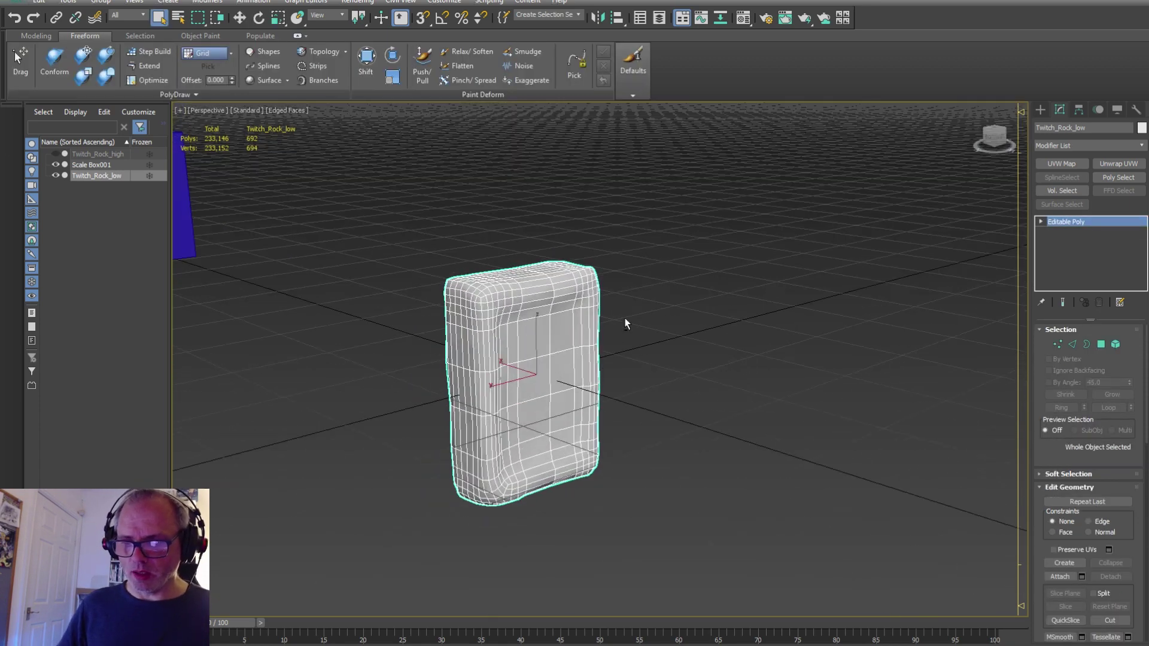
pyautogui.click(1136, 109)
pyautogui.click(1086, 258)
pyautogui.click(1092, 328)
pyautogui.click(1060, 109)
pyautogui.click(632, 369)
# Step: Export the selected low-poly block as the FBX file Rock_low in the Twitch_Rock folder
pyautogui.keyDown('alt'); pyautogui.moveTo(676, 353); pyautogui.dragTo(591, 239, button='middle'); pyautogui.keyUp('alt')
pyautogui.scroll(-5, 591, 239)
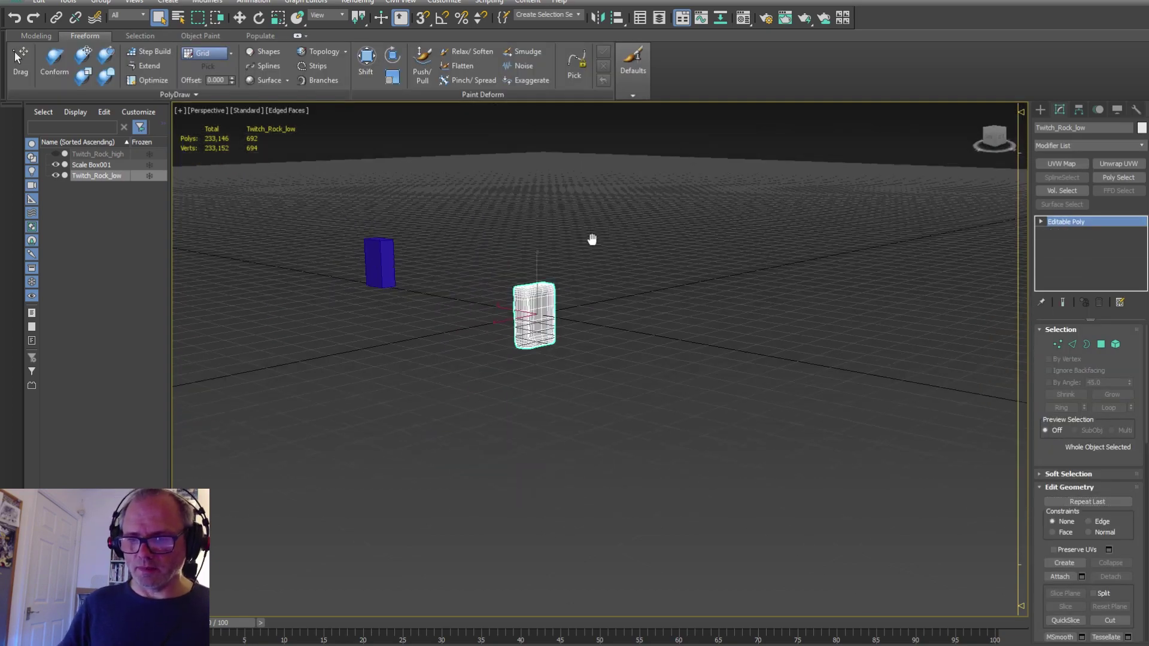
pyautogui.click(17, 2)
pyautogui.moveTo(51, 184)
pyautogui.click(112, 57)
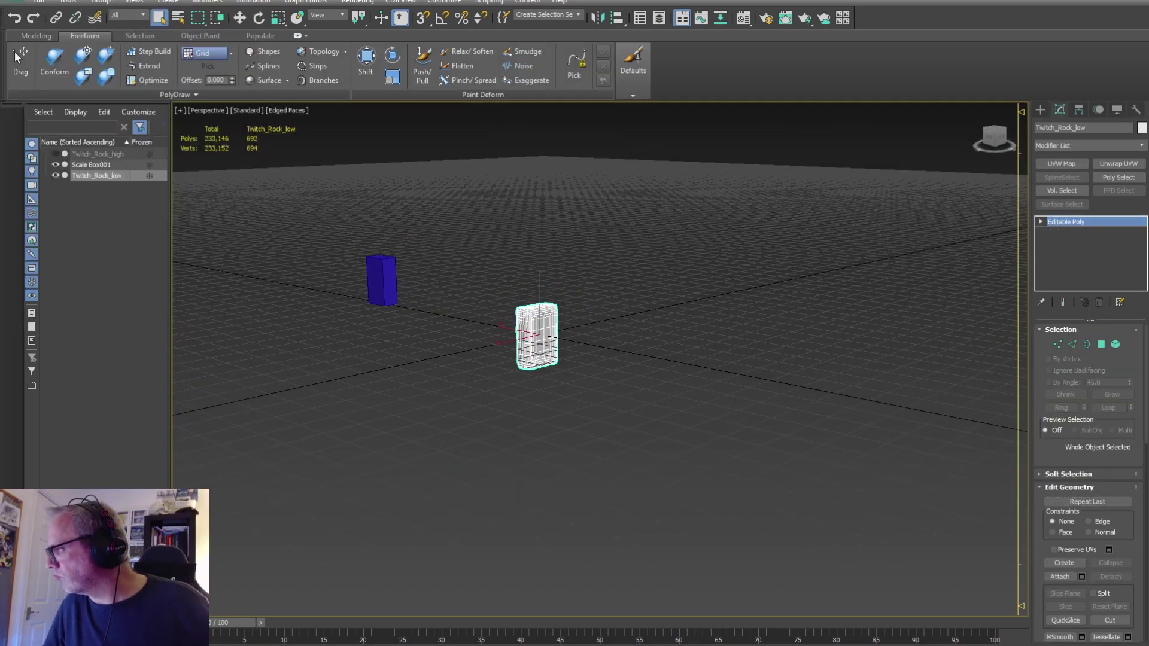
# Step: Show and select Twitch_Rock_high, and hide Scale Box001 and Twitch_Rock_low
pyautogui.click(55, 154)
pyautogui.click(98, 154)
pyautogui.click(55, 165)
pyautogui.click(56, 175)
pyautogui.scroll(5, 824, 396)
# Step: Export the selected high-poly block as the FBX file Rock_high in the Twitch_Rock folder
pyautogui.click(17, 2)
pyautogui.moveTo(52, 184)
pyautogui.click(112, 57)
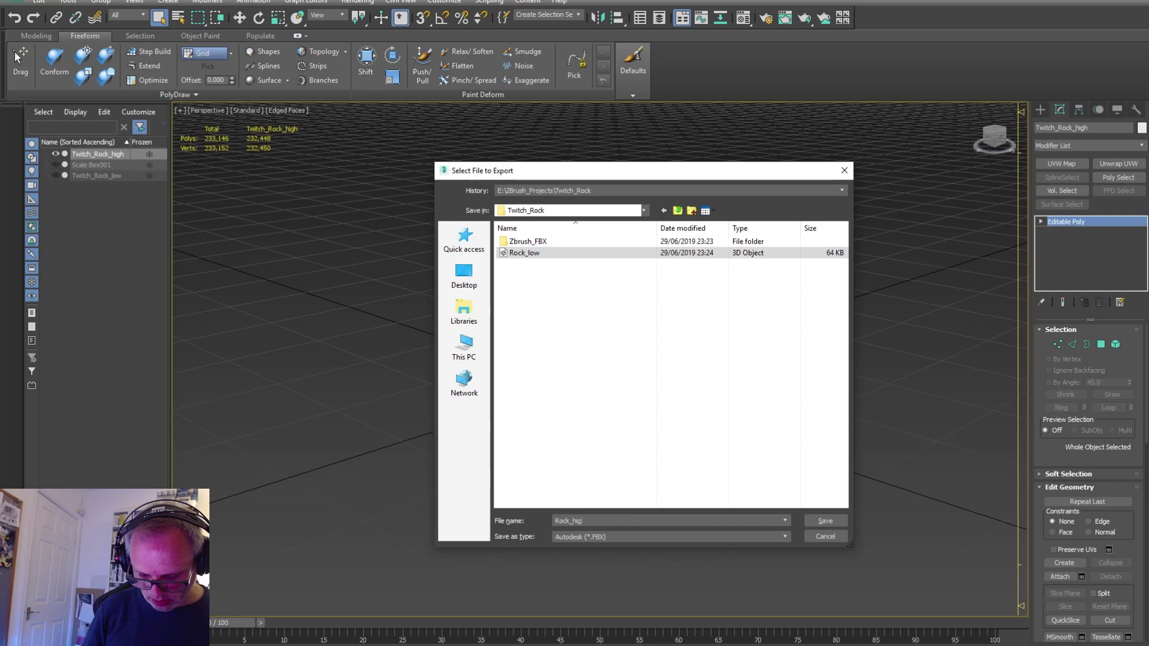
pyautogui.write('h')
pyautogui.click(825, 521)
pyautogui.click(705, 526)
# Step: Turn off Edged Faces to view the high-poly block with default shading only
pyautogui.keyDown('alt'); pyautogui.moveTo(682, 317); pyautogui.dragTo(699, 358, button='middle'); pyautogui.keyUp('alt')
pyautogui.scroll(5, 698, 358)
pyautogui.scroll(-3, 699, 358)
pyautogui.click(287, 112)
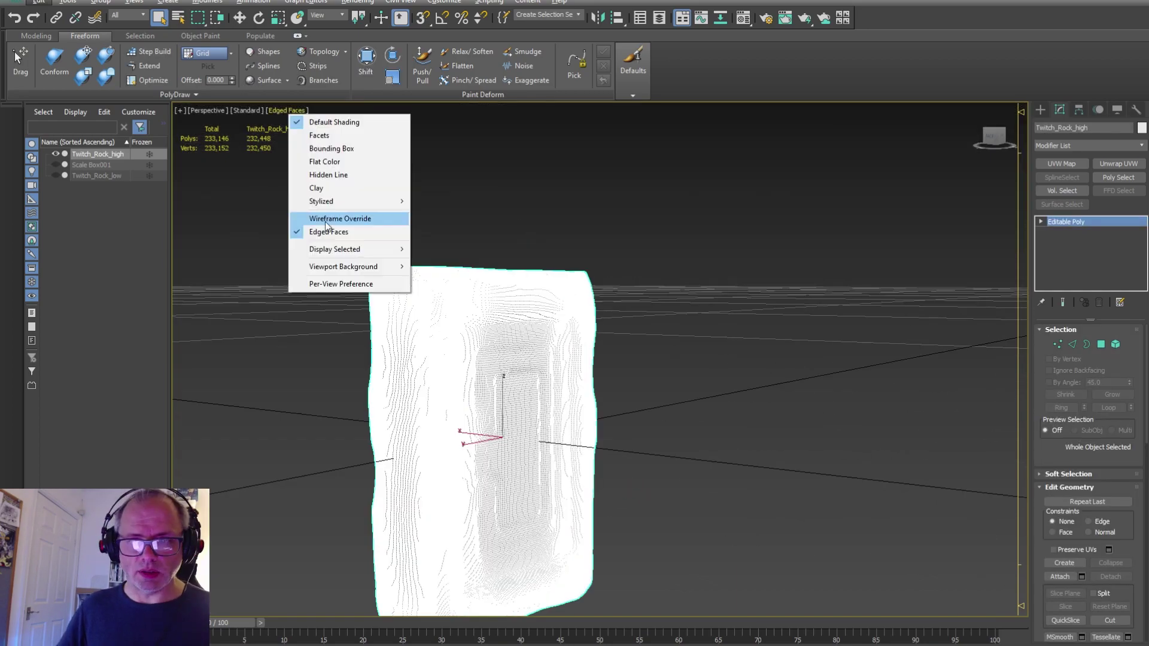
pyautogui.click(328, 231)
pyautogui.keyDown('alt'); pyautogui.moveTo(831, 455); pyautogui.dragTo(789, 455, button='middle'); pyautogui.keyUp('alt')
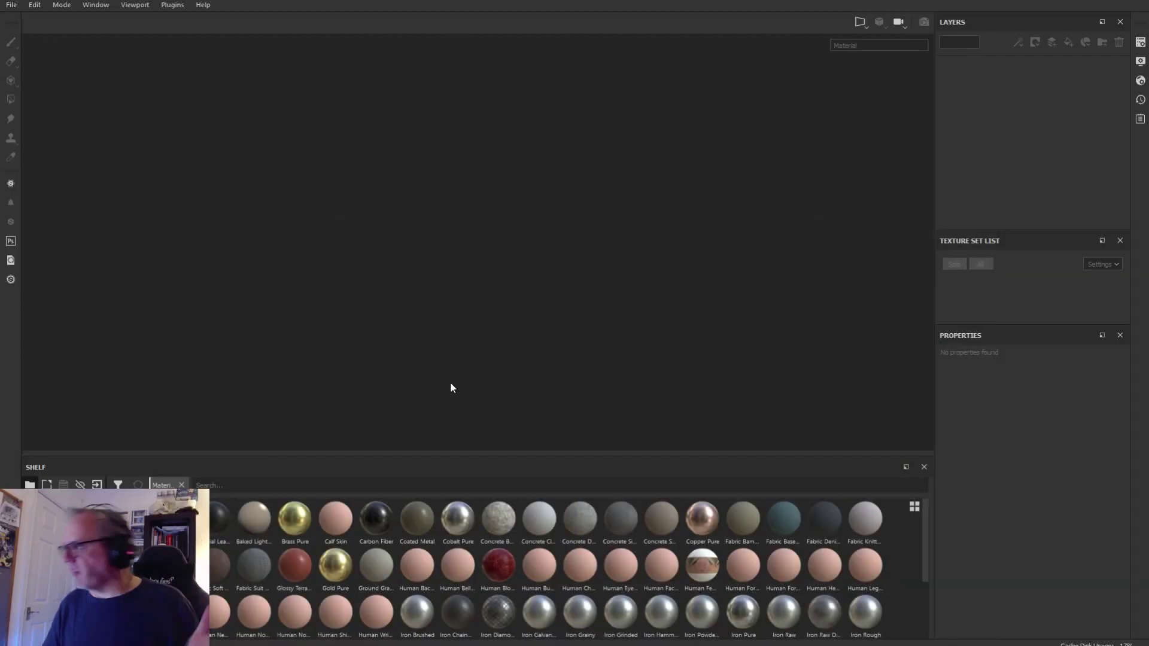
# Step: Switch to Substance Painter and create a new project using the Rock_low mesh from the Twitch_Rock folder
pyautogui.click(11, 5)
pyautogui.click(28, 20)
pyautogui.click(708, 210)
pyautogui.click(633, 200)
pyautogui.doubleClick(626, 281)
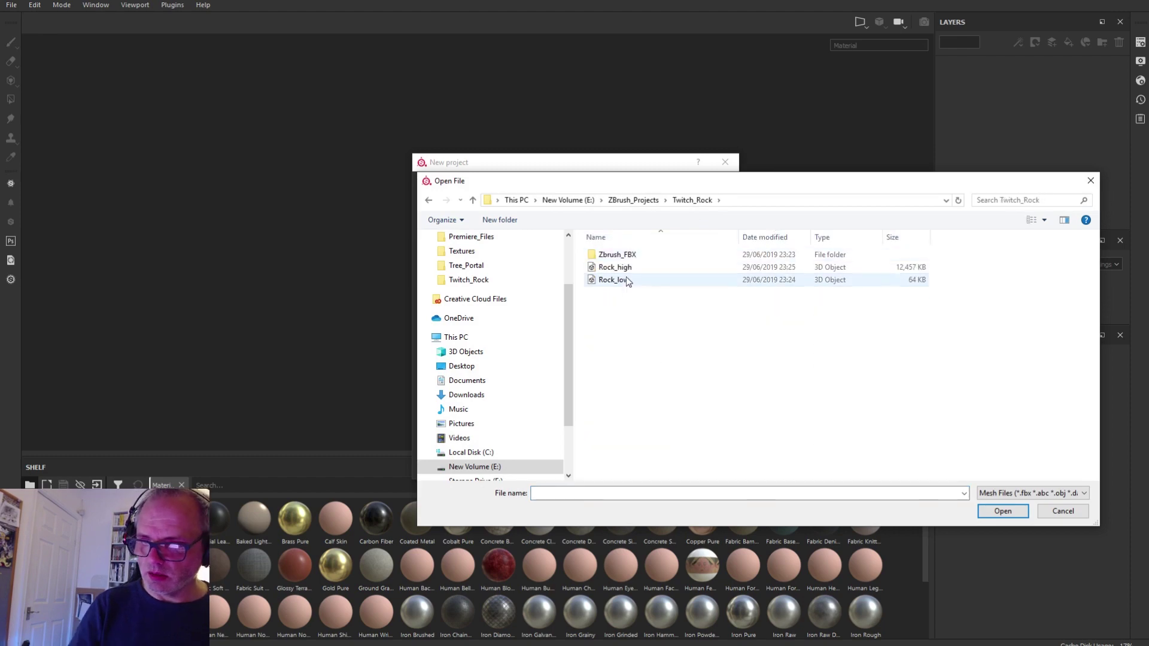
pyautogui.doubleClick(617, 280)
pyautogui.click(629, 465)
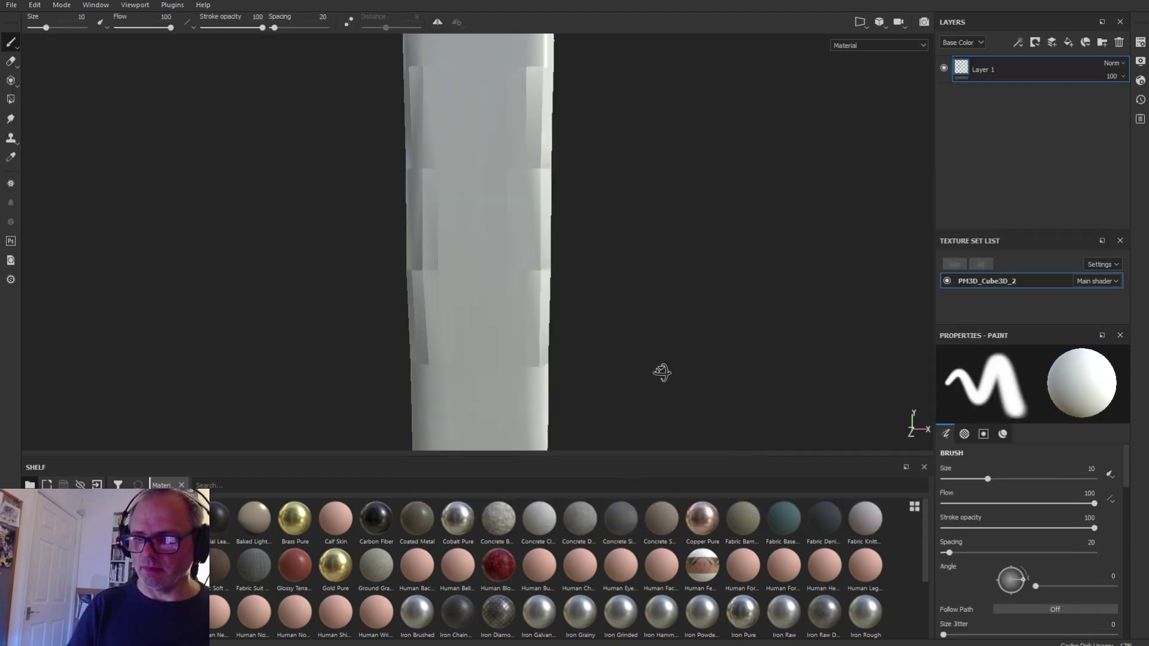
# Step: Bake the mesh maps for the block's texture set
pyautogui.click(1140, 42)
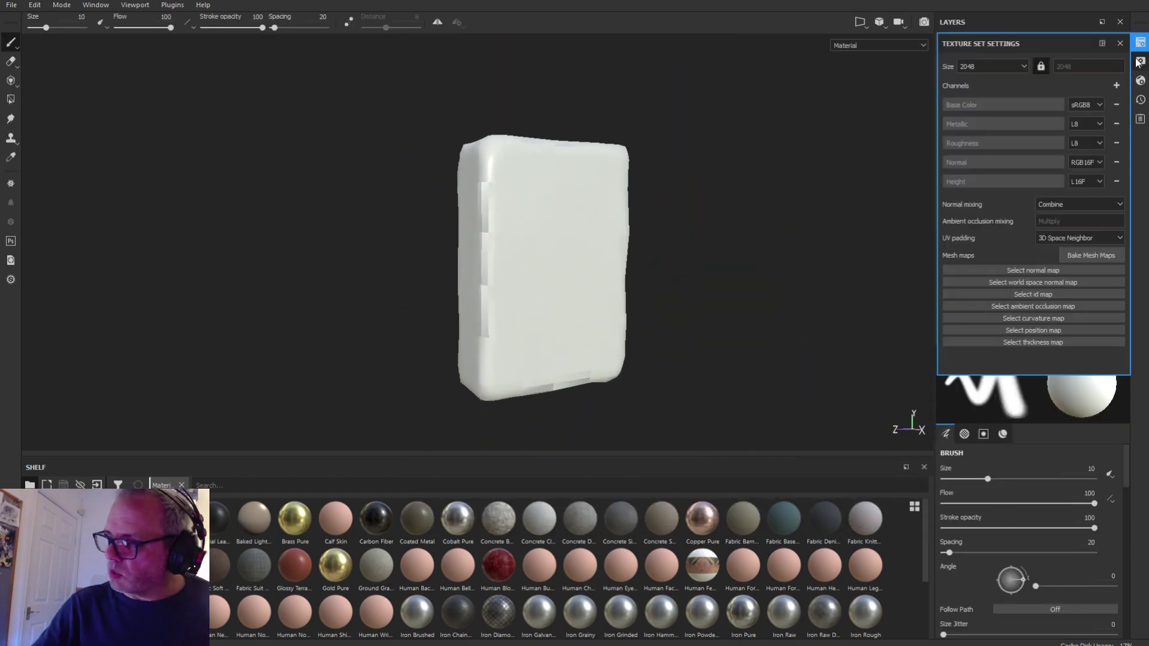
pyautogui.click(1091, 275)
pyautogui.click(681, 512)
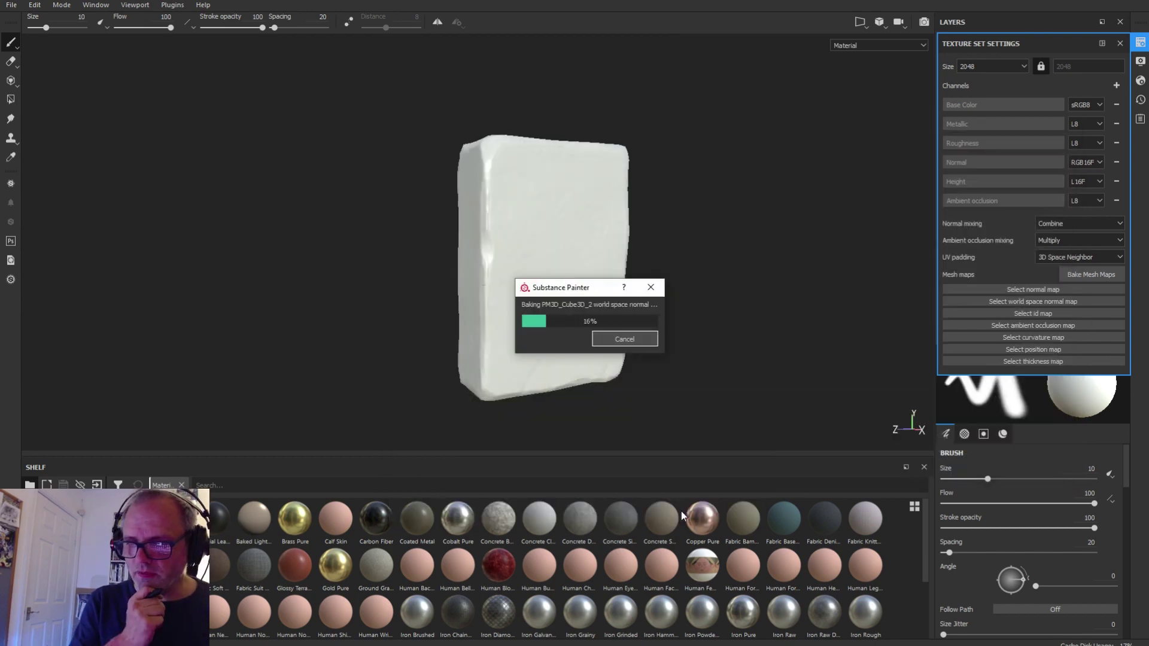
pyautogui.click(624, 339)
# Step: Inspect the baked block's topology with the mesh wireframe overlay, switching the overlay on and off again
pyautogui.keyDown('alt'); pyautogui.moveTo(641, 311); pyautogui.dragTo(683, 354); pyautogui.keyUp('alt')
pyautogui.click(1140, 61)
pyautogui.scroll(-10, 1032, 328)
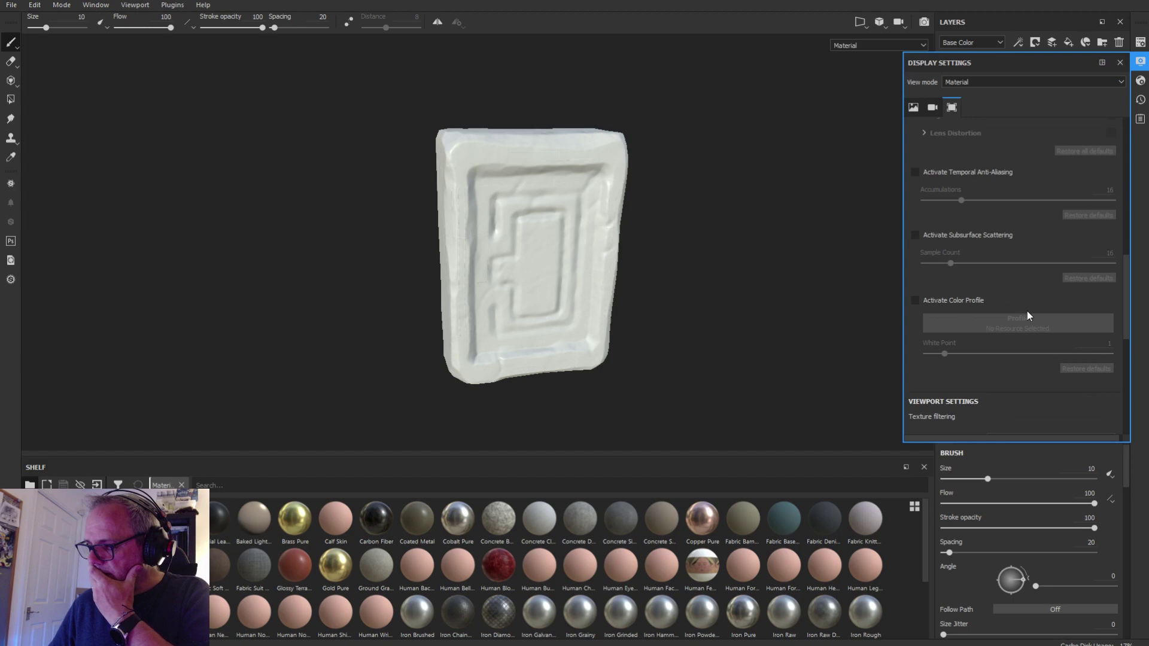
pyautogui.scroll(-5, 968, 360)
pyautogui.click(926, 327)
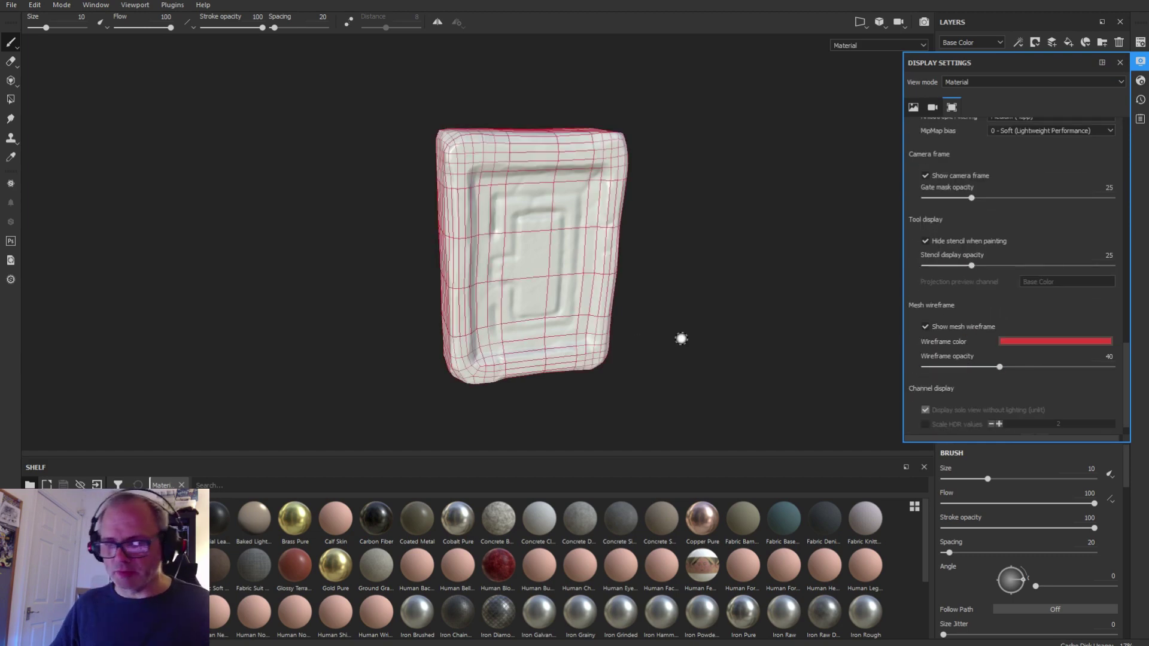
pyautogui.keyDown('alt'); pyautogui.moveTo(706, 383); pyautogui.dragTo(742, 375); pyautogui.keyUp('alt')
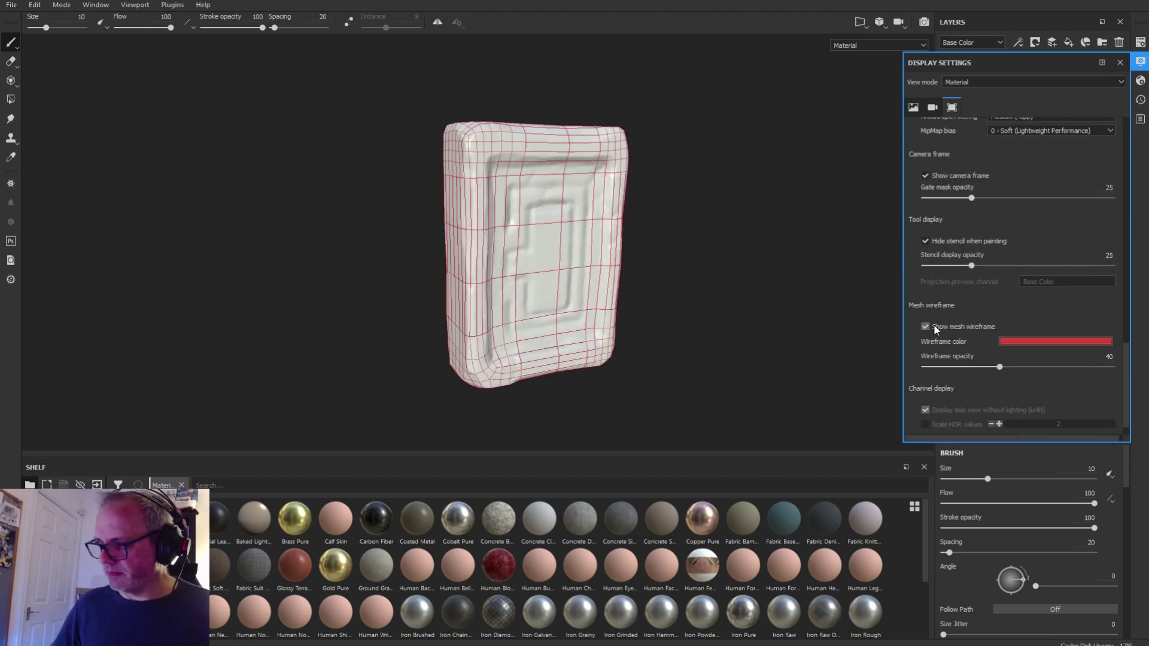
pyautogui.click(926, 326)
# Step: Close the display settings and examine the baked detail close up along the edges of the front recess
pyautogui.click(1119, 62)
pyautogui.scroll(10, 398, 174)
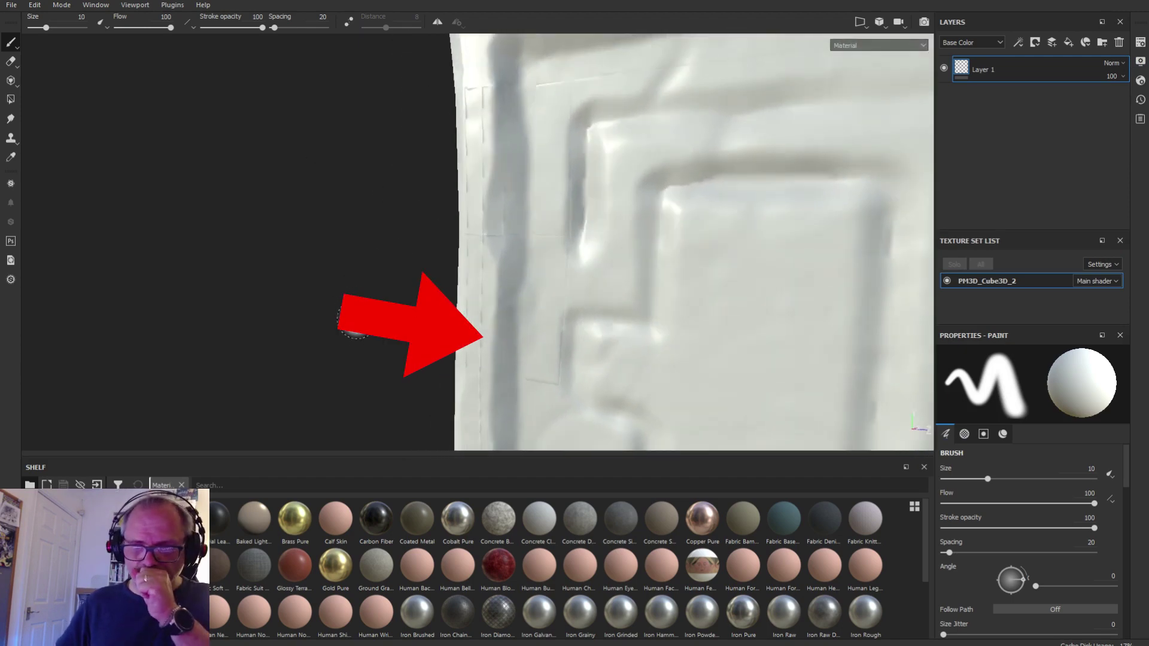
pyautogui.moveTo(362, 296)
pyautogui.keyDown('alt'); pyautogui.mouseDown()
pyautogui.moveTo(349, 169)
pyautogui.moveTo(349, 198)
pyautogui.moveTo(518, 221)
pyautogui.moveTo(572, 284)
pyautogui.moveTo(249, 216)
pyautogui.moveTo(277, 169)
pyautogui.moveTo(325, 238)
pyautogui.moveTo(310, 339)
pyautogui.moveTo(295, 205)
pyautogui.moveTo(118, 231)
pyautogui.moveTo(334, 213)
pyautogui.mouseUp(); pyautogui.keyUp('alt')
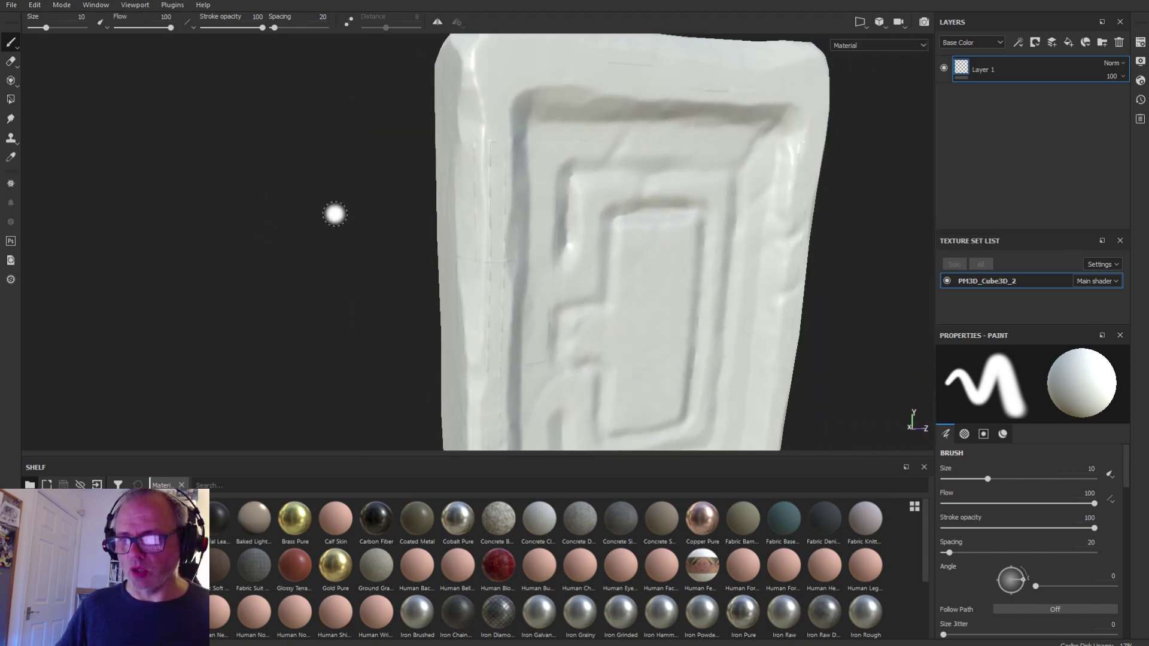
pyautogui.keyDown('alt'); pyautogui.moveTo(357, 278); pyautogui.dragTo(334, 305); pyautogui.keyUp('alt')
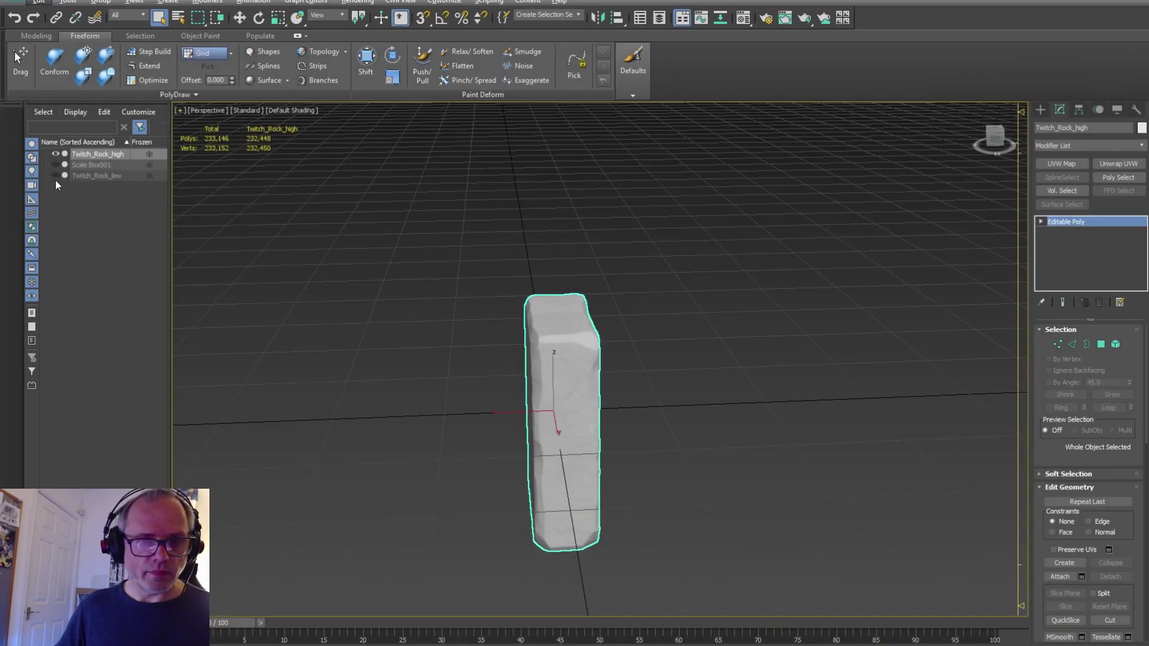
# Step: Switch back to 3ds Max, show Twitch_Rock_low and hide Twitch_Rock_high
pyautogui.click(56, 175)
pyautogui.click(56, 154)
pyautogui.keyDown('alt'); pyautogui.moveTo(634, 419); pyautogui.dragTo(844, 356, button='middle'); pyautogui.keyUp('alt')
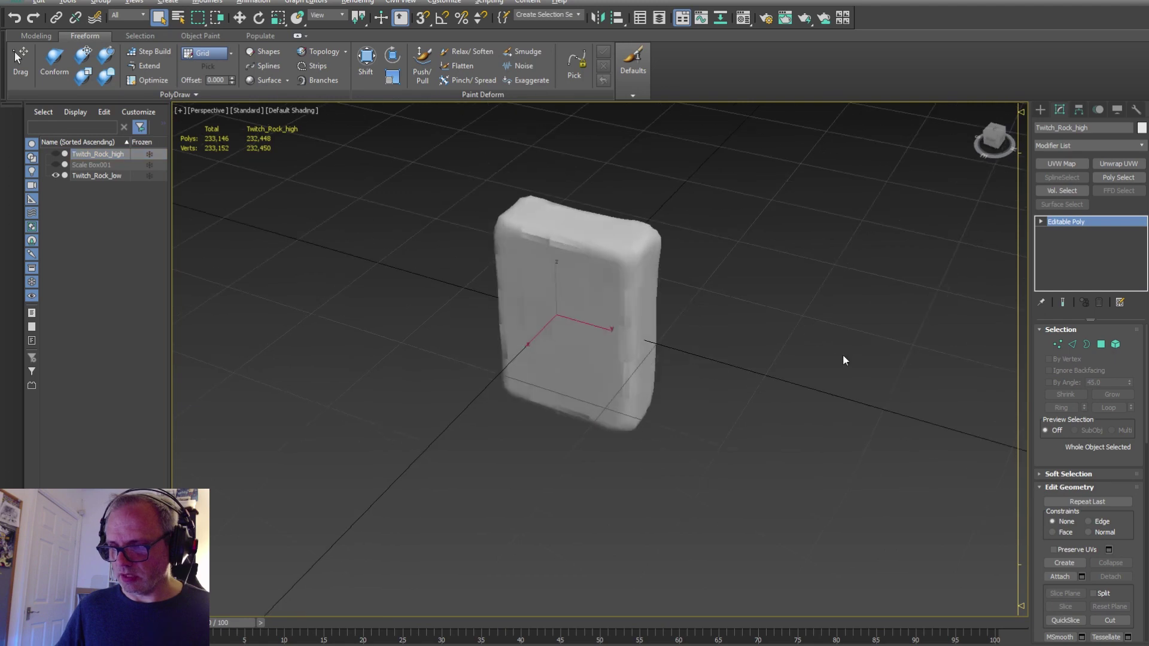
pyautogui.click(1102, 345)
pyautogui.moveTo(452, 165); pyautogui.dragTo(749, 612)
pyautogui.keyDown('alt'); pyautogui.moveTo(790, 296); pyautogui.dragTo(786, 269, button='middle'); pyautogui.keyUp('alt')
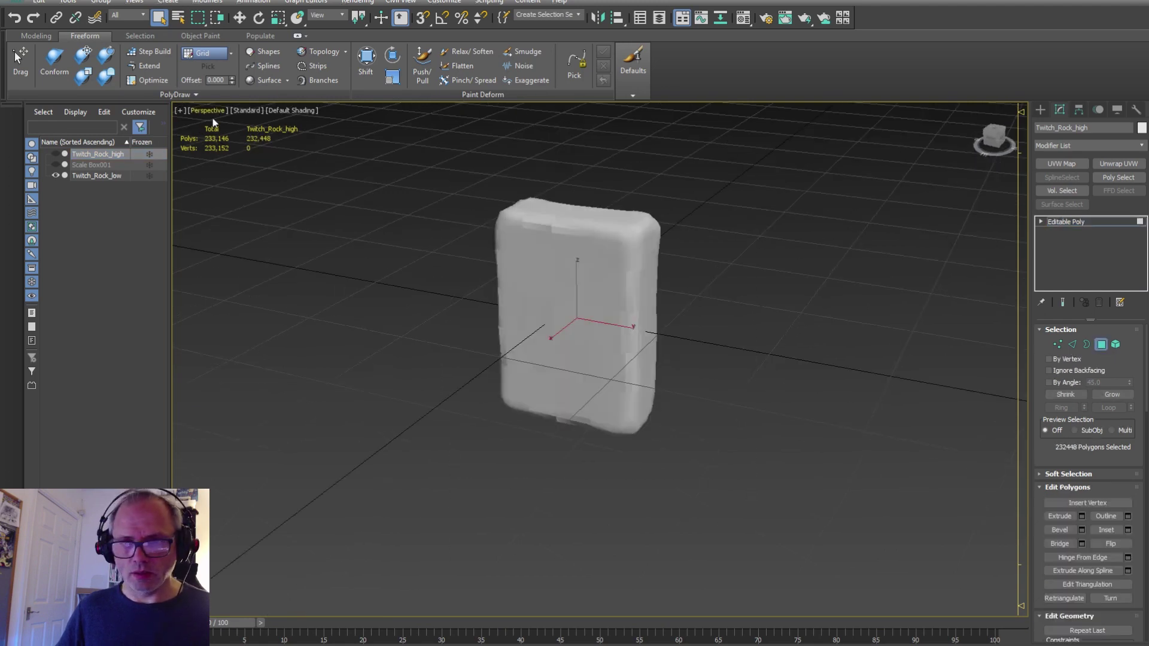
pyautogui.click(247, 111)
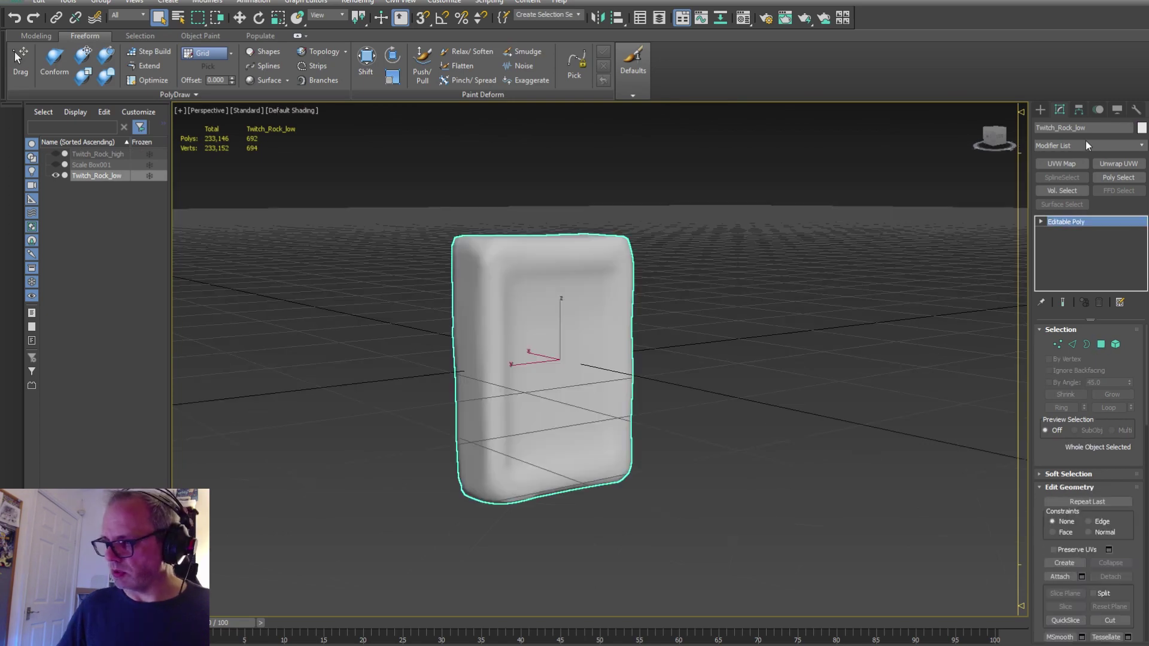
# Step: Apply an Edit Normals modifier to Twitch_Rock_low
pyautogui.click(1085, 143)
pyautogui.scroll(-3, 1075, 441)
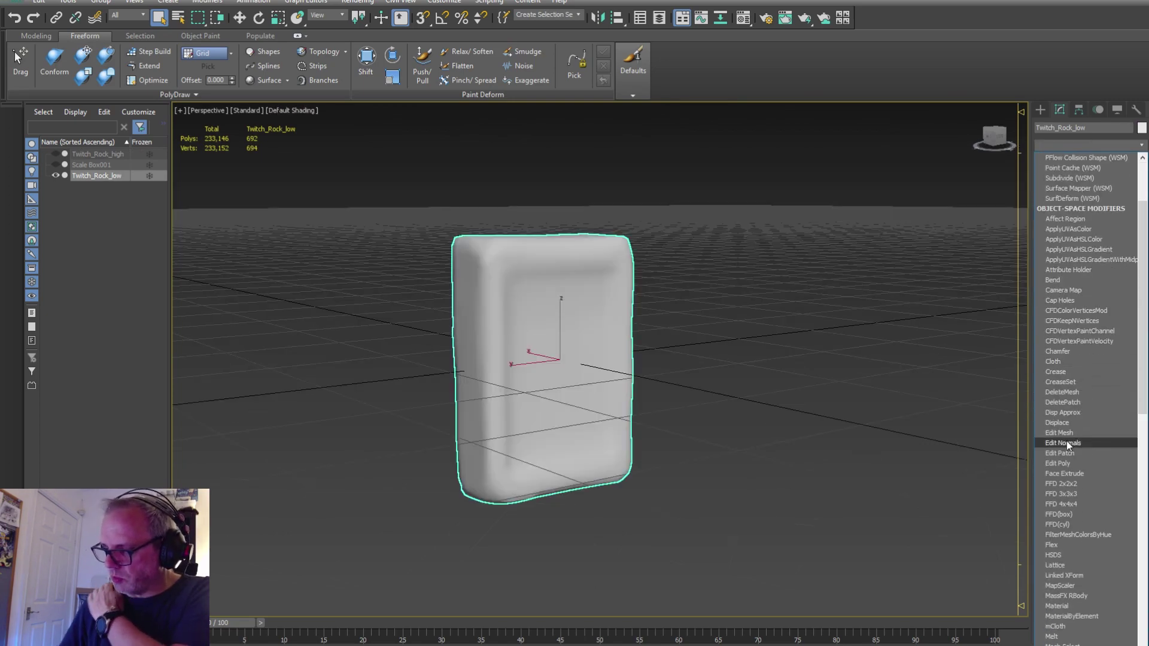
pyautogui.click(1066, 440)
pyautogui.keyDown('alt'); pyautogui.moveTo(741, 395); pyautogui.dragTo(731, 356, button='middle'); pyautogui.keyUp('alt')
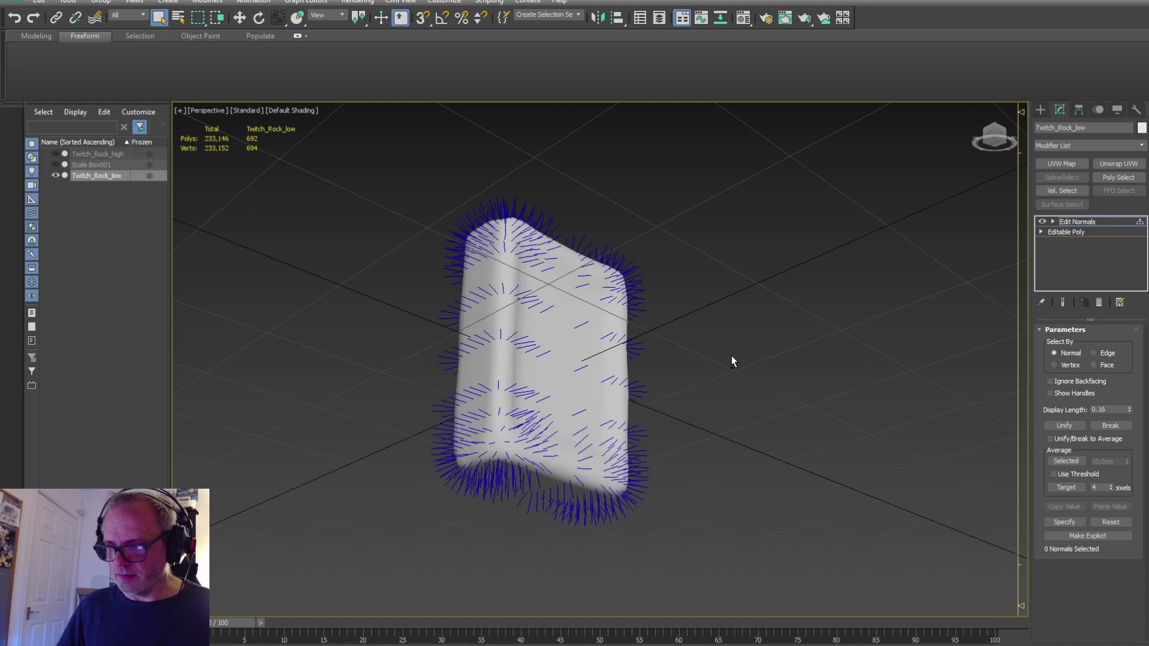
# Step: Examine the direction of the vertex normals around the low-poly block's edges and faces
pyautogui.keyDown('alt'); pyautogui.moveTo(692, 422); pyautogui.dragTo(949, 475, button='middle'); pyautogui.keyUp('alt')
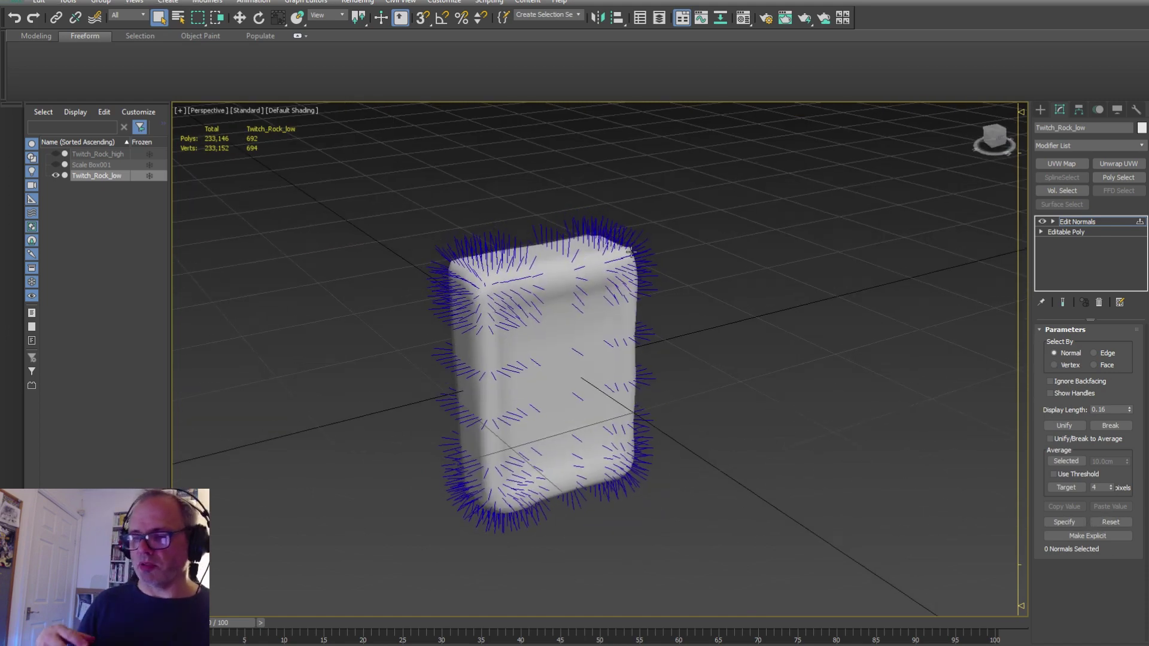
pyautogui.scroll(5, 634, 247)
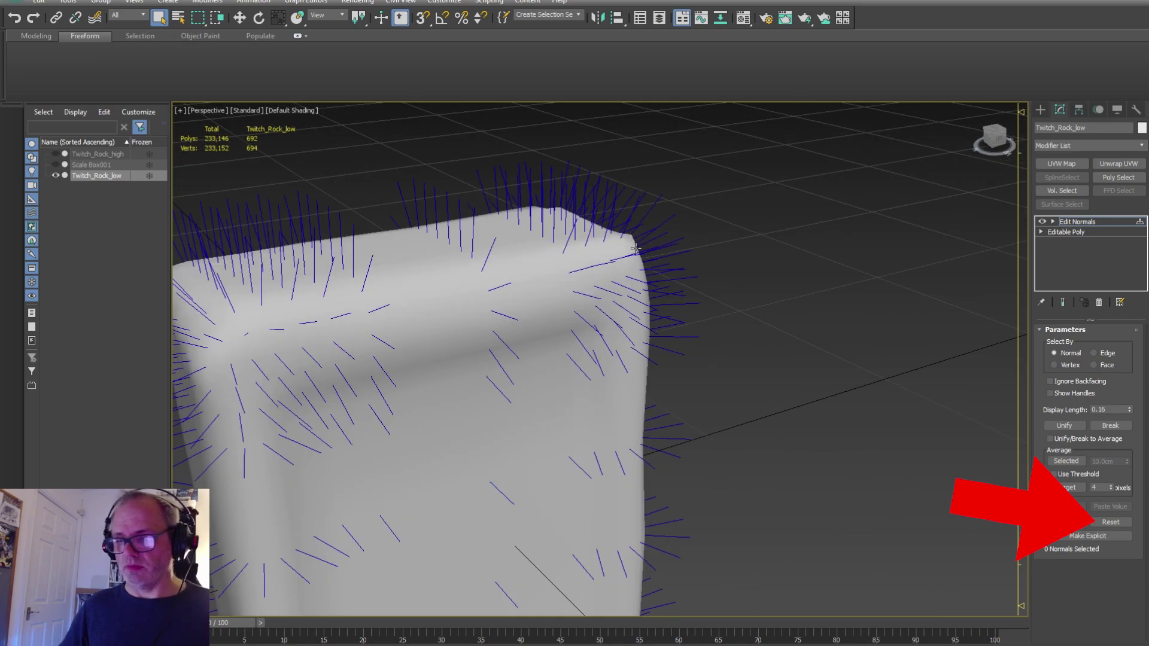
pyautogui.scroll(-2, 634, 246)
pyautogui.keyDown('alt'); pyautogui.moveTo(726, 308); pyautogui.dragTo(736, 359, button='middle'); pyautogui.keyUp('alt')
pyautogui.moveTo(736, 359); pyautogui.dragTo(756, 233, button='middle')
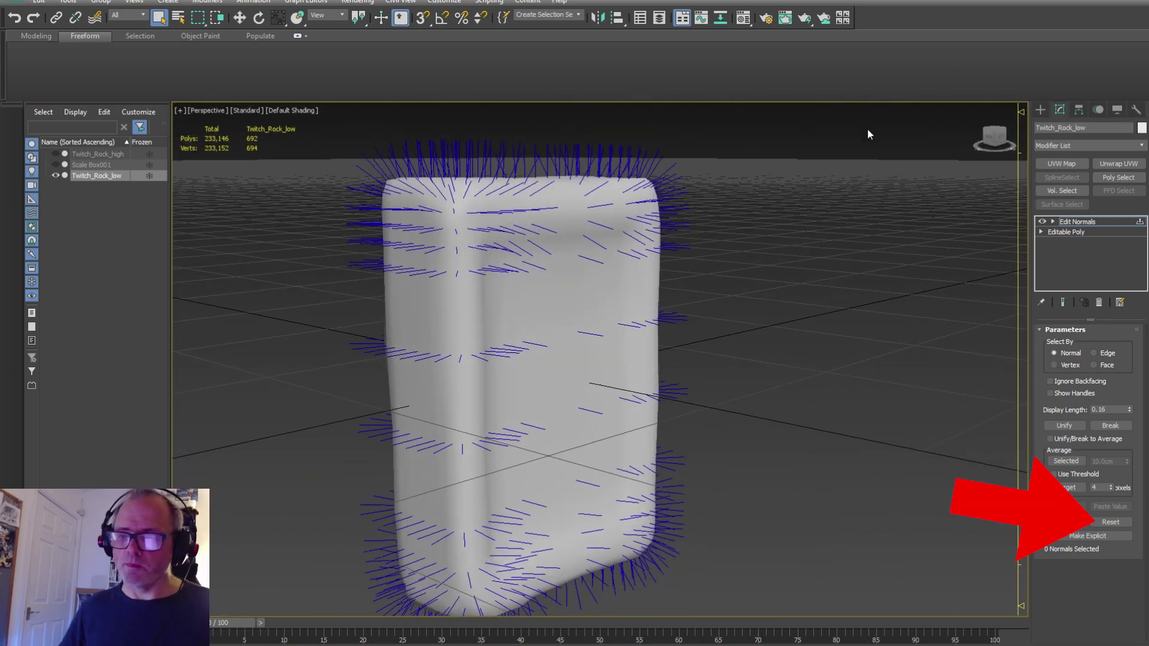
pyautogui.scroll(-3, 740, 288)
pyautogui.moveTo(810, 372); pyautogui.dragTo(795, 374, button='middle')
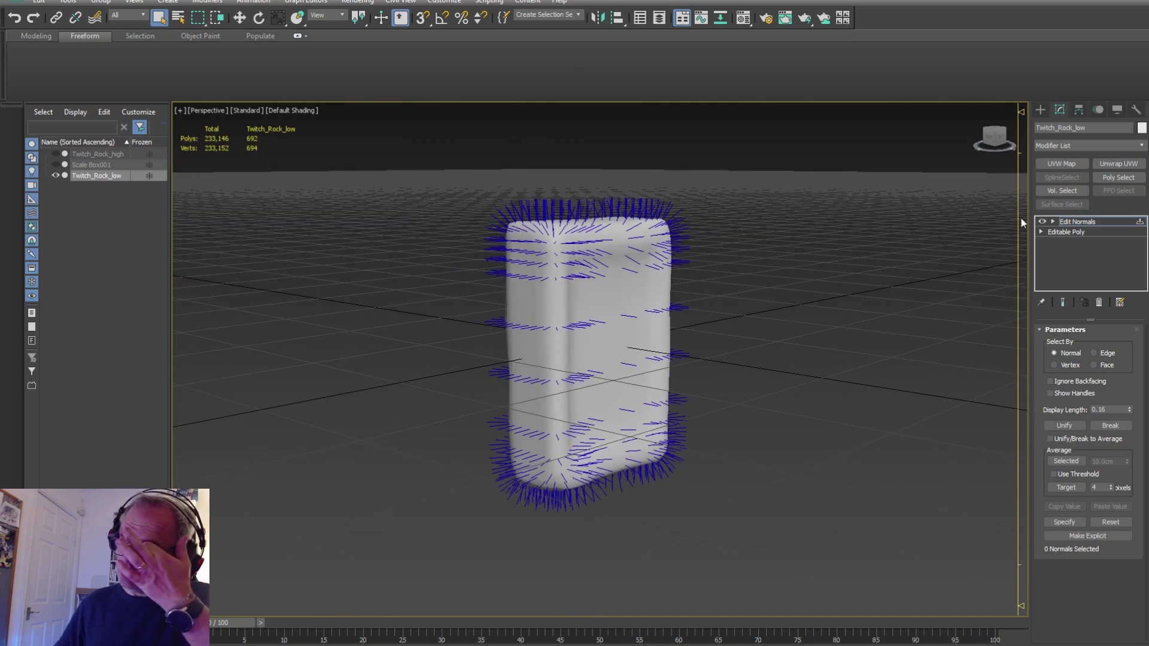
# Step: Collapse the whole modifier stack of Twitch_Rock_low, baking the Edit Normals modifier into the editable poly
pyautogui.rightClick(1078, 257)
pyautogui.click(1020, 378)
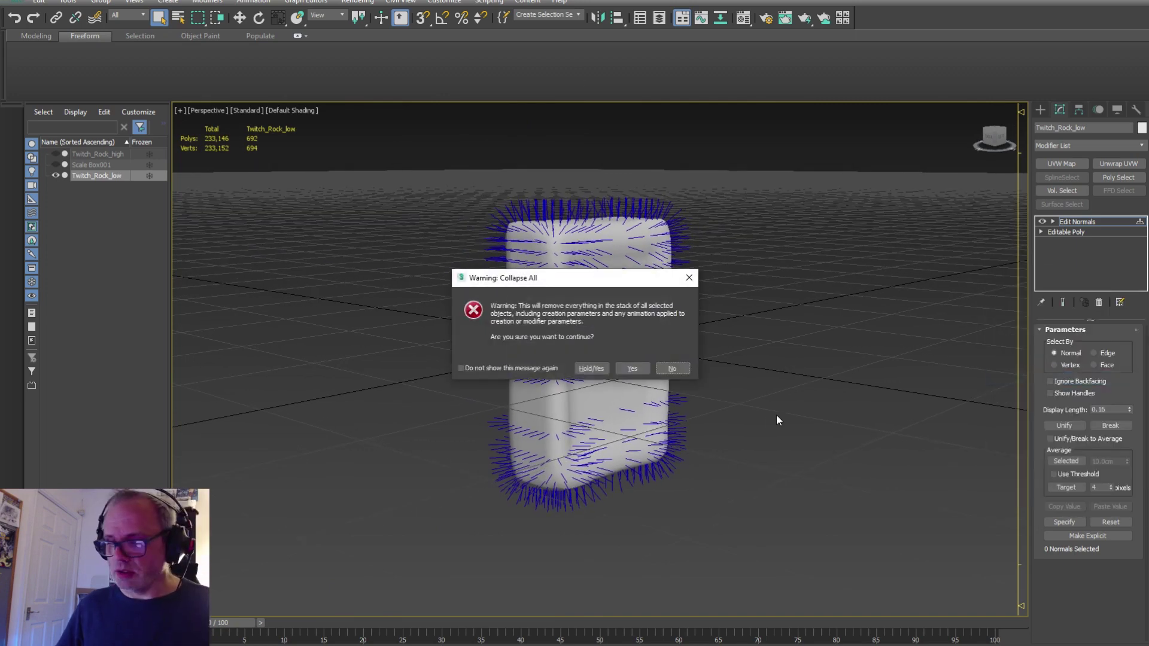
pyautogui.press('Return')
# Step: Export Twitch_Rock_low as FBX to the Twitch_Rock folder, overwriting the existing Rock_low file
pyautogui.click(15, 2)
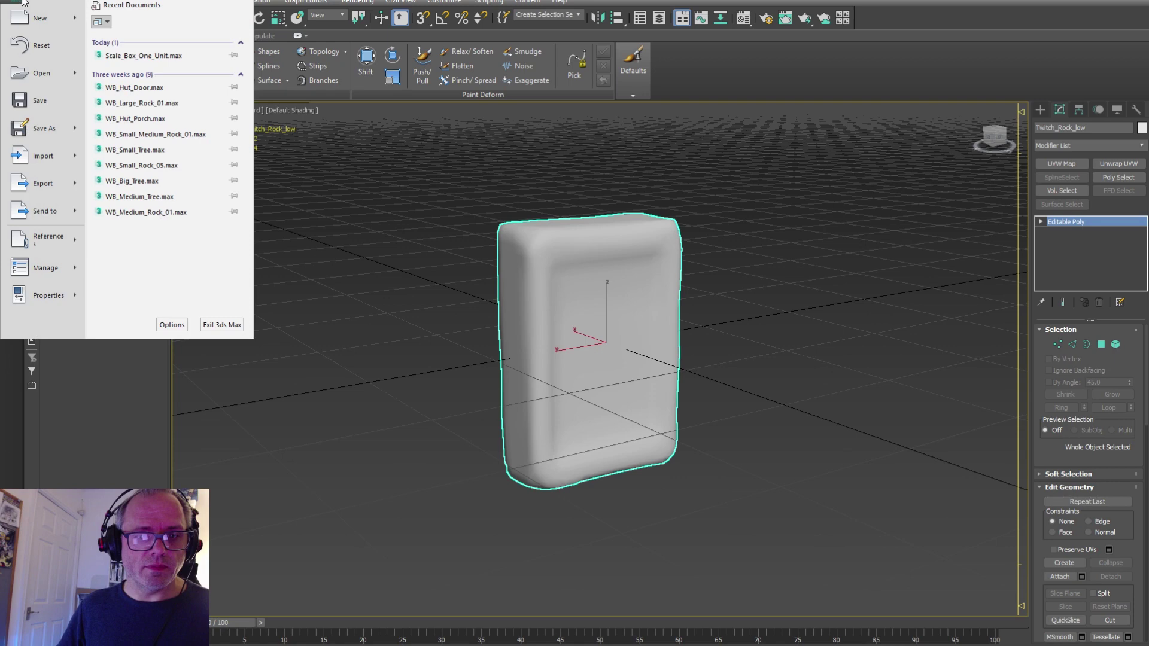
pyautogui.moveTo(42, 183)
pyautogui.click(180, 79)
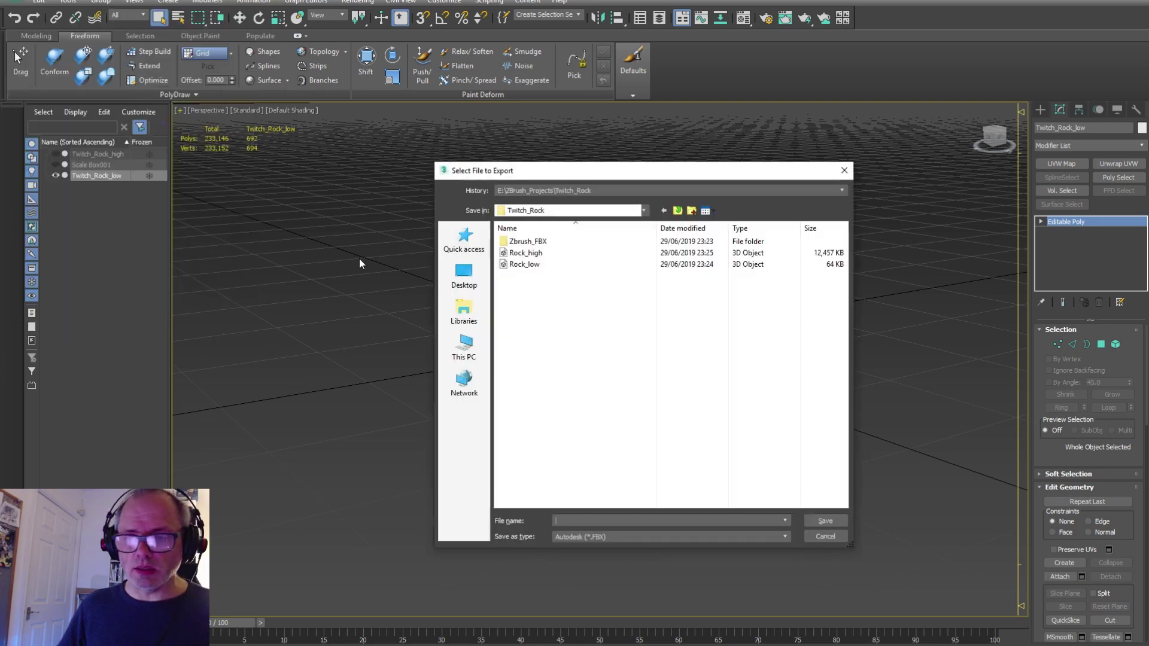
pyautogui.click(520, 265)
pyautogui.click(825, 518)
pyautogui.click(622, 377)
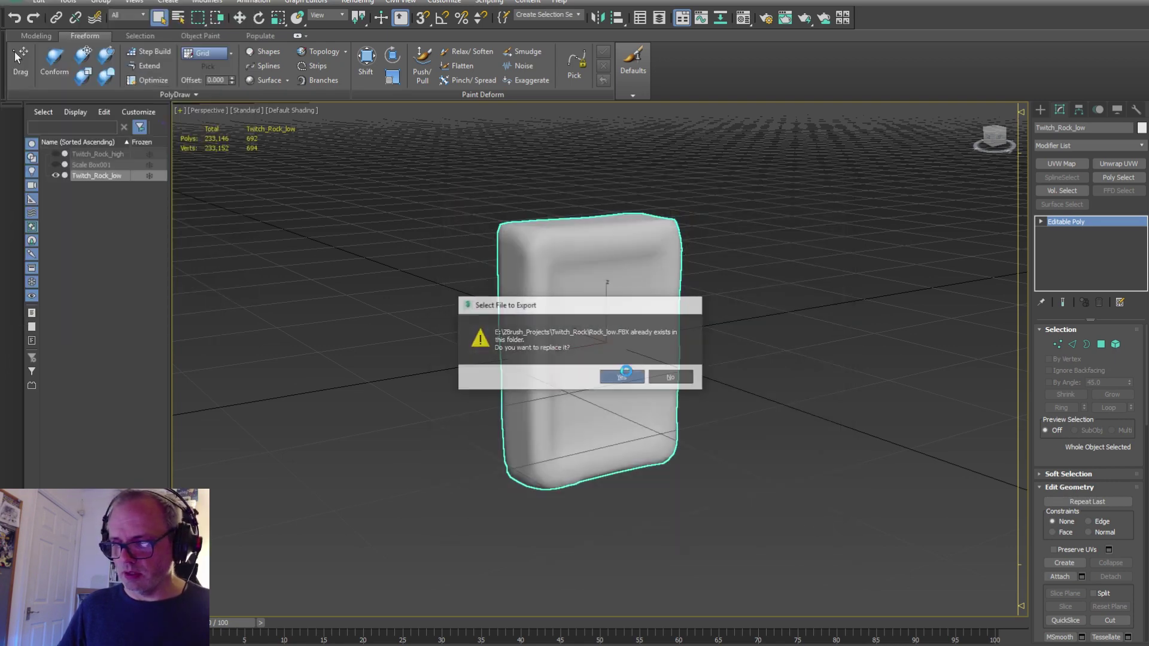
pyautogui.click(718, 524)
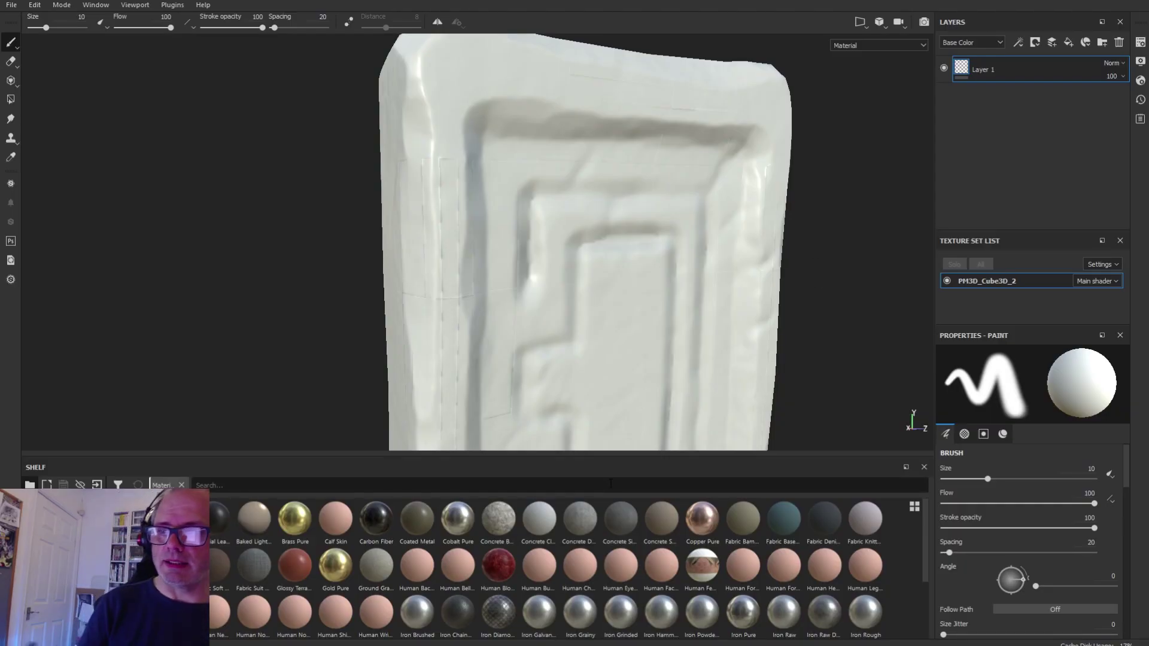
# Step: Switch to Substance Painter and delete Layer 1 from the layer stack
pyautogui.scroll(3, 836, 234)
pyautogui.scroll(-3, 835, 234)
pyautogui.keyDown('alt'); pyautogui.moveTo(837, 247); pyautogui.dragTo(722, 217, button='middle'); pyautogui.keyUp('alt')
pyautogui.press('Delete')
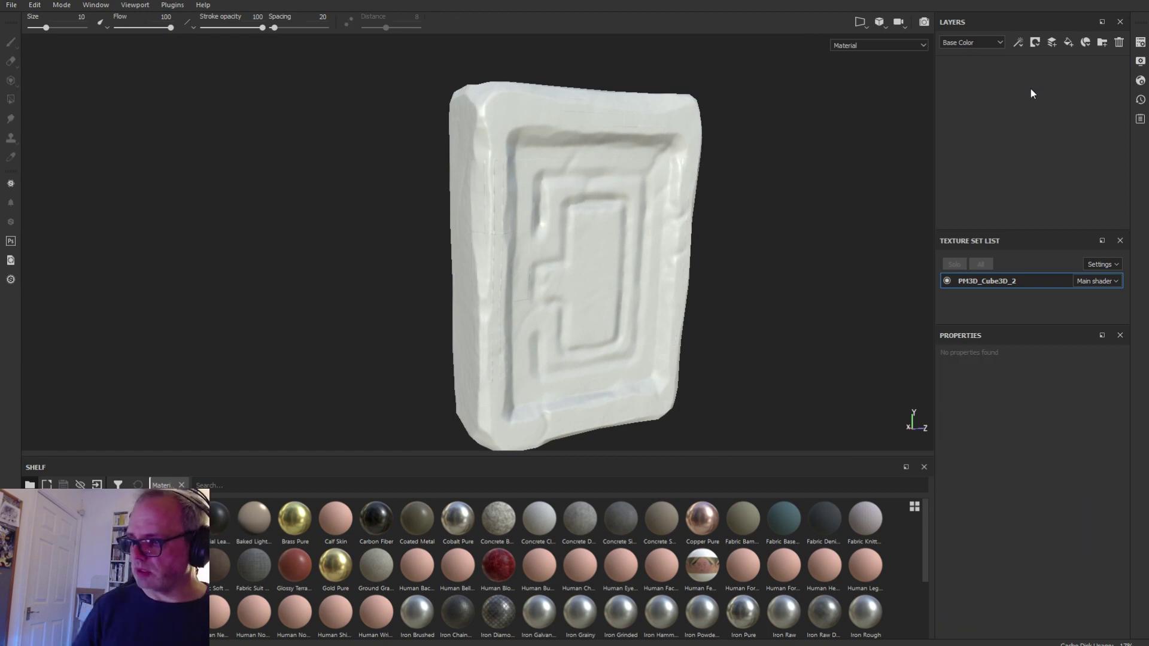
# Step: Rename the texture set PM3D_Cube3D_2 as Rock
pyautogui.rightClick(982, 282)
pyautogui.click(1010, 309)
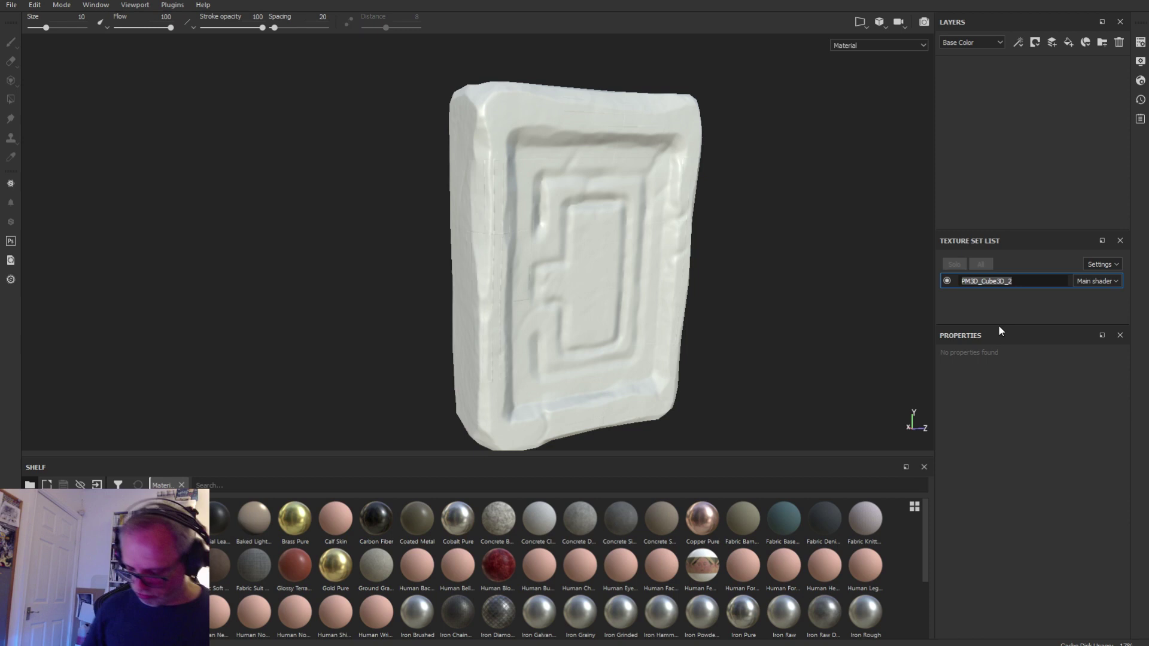
pyautogui.write('Rock')
pyautogui.press('Return')
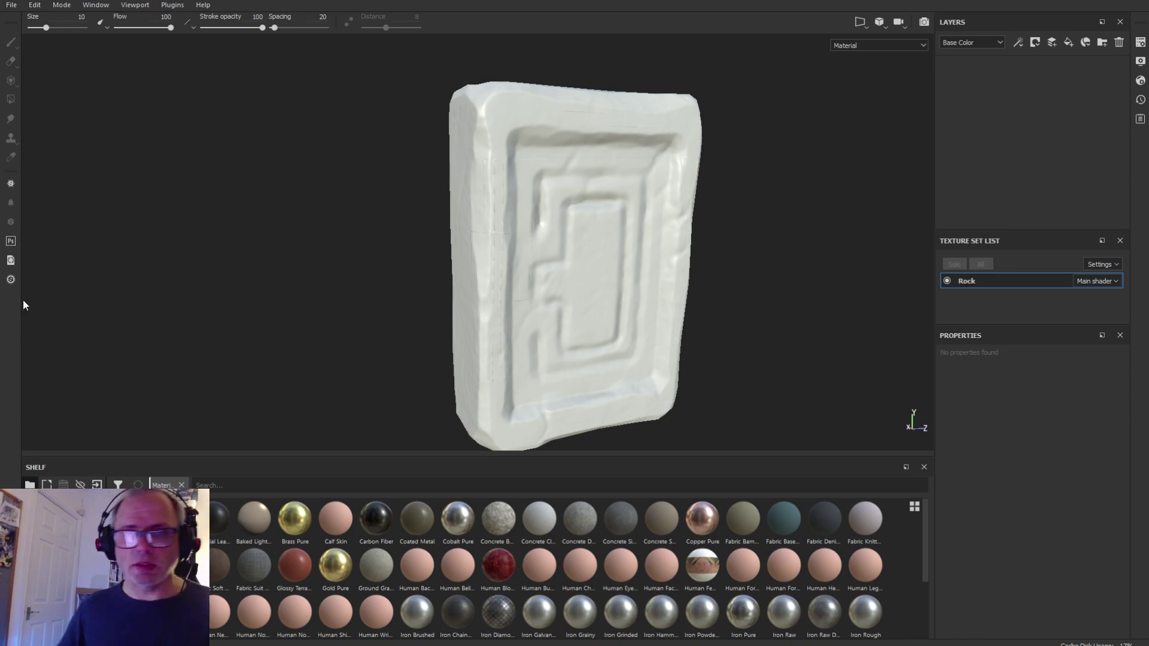
# Step: Reload the re-exported Rock_low mesh through the project configuration, keeping the other project settings
pyautogui.click(34, 4)
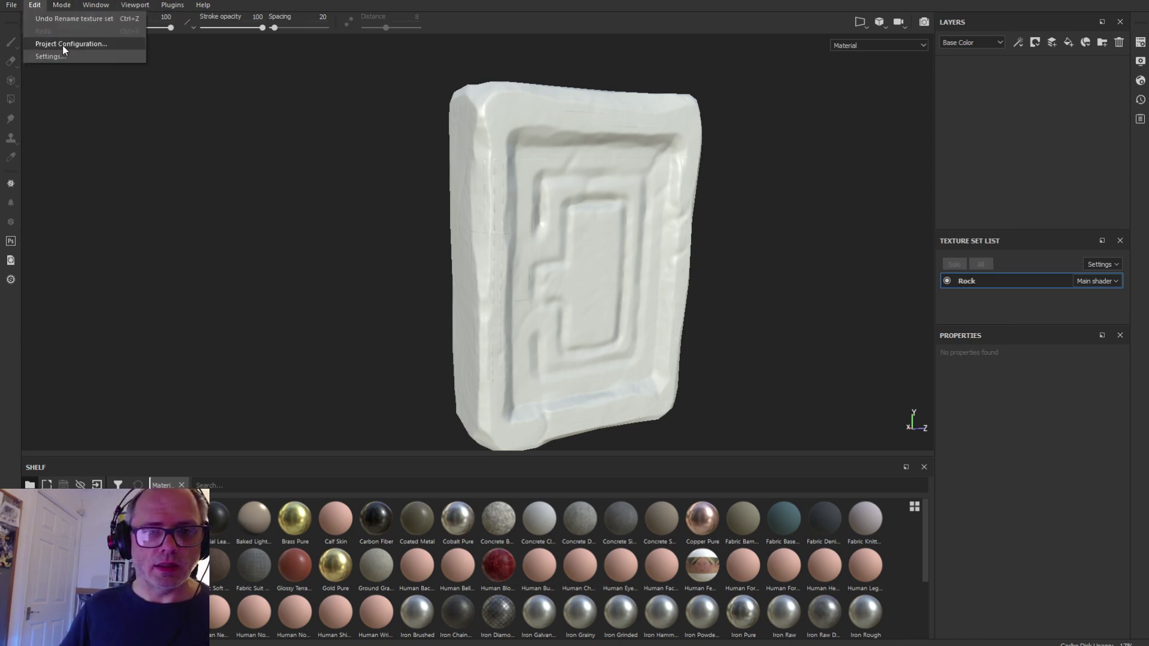
pyautogui.click(62, 45)
pyautogui.moveTo(561, 234); pyautogui.dragTo(288, 120)
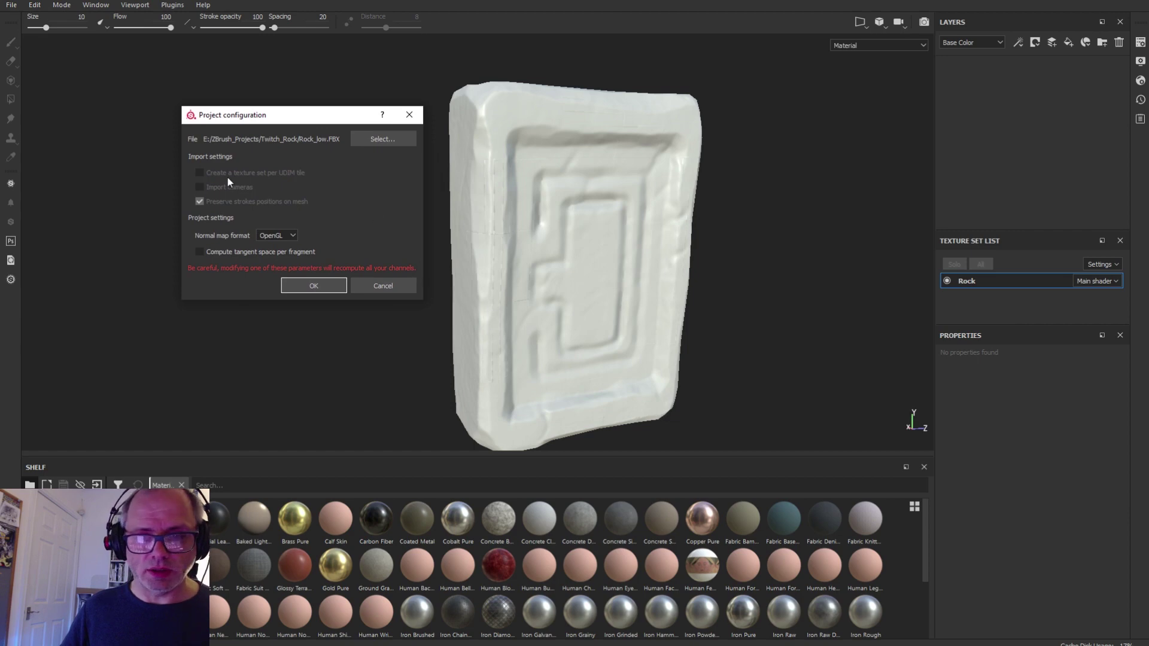
pyautogui.click(383, 138)
pyautogui.click(385, 234)
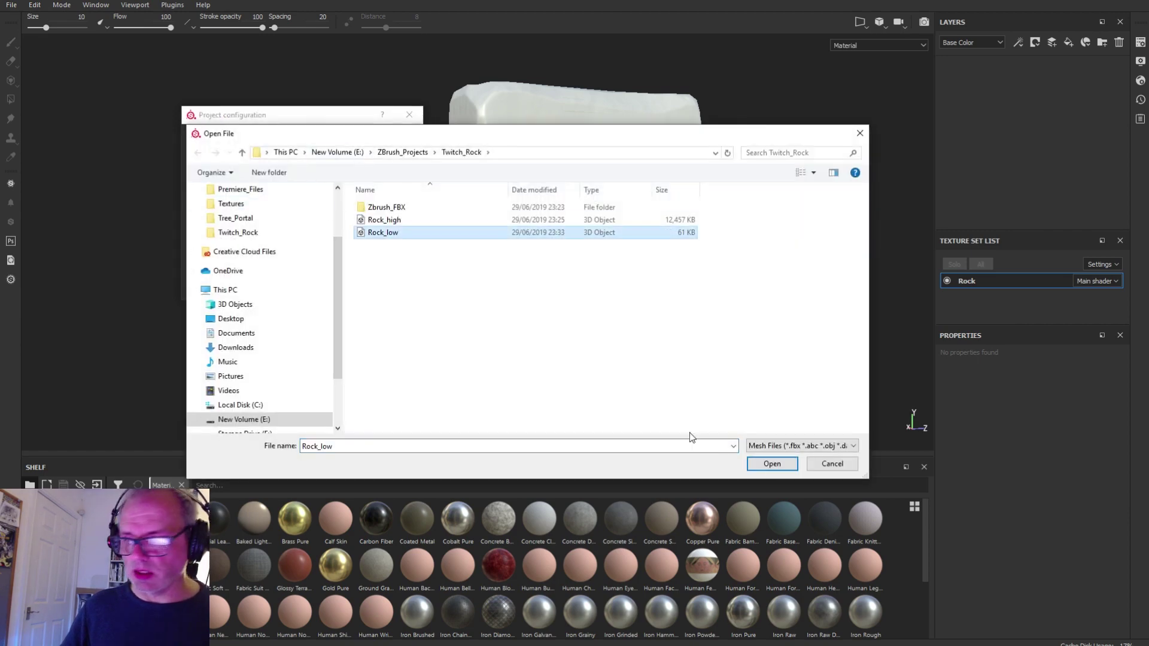
pyautogui.doubleClick(384, 233)
pyautogui.click(338, 289)
# Step: Check that Rock_high.FBX is the high-definition mesh and rebake the Rock texture set's mesh maps
pyautogui.moveTo(682, 305); pyautogui.dragTo(778, 317, button='middle')
pyautogui.click(1140, 61)
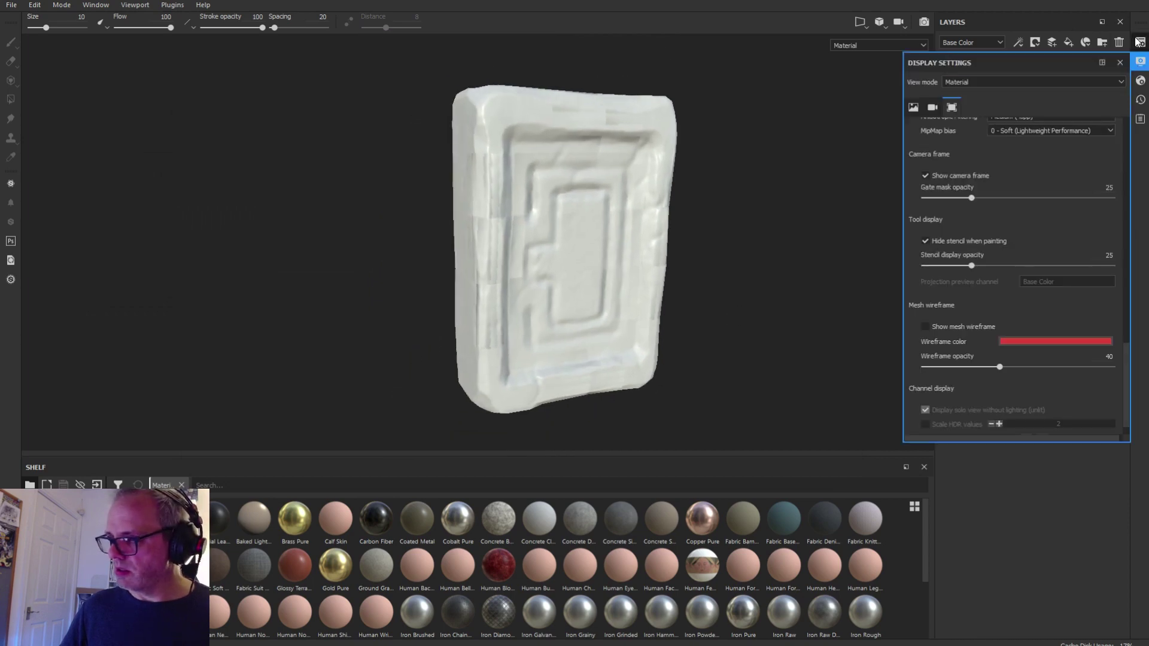
pyautogui.click(1139, 42)
pyautogui.keyDown('alt'); pyautogui.moveTo(713, 274); pyautogui.dragTo(935, 273); pyautogui.keyUp('alt')
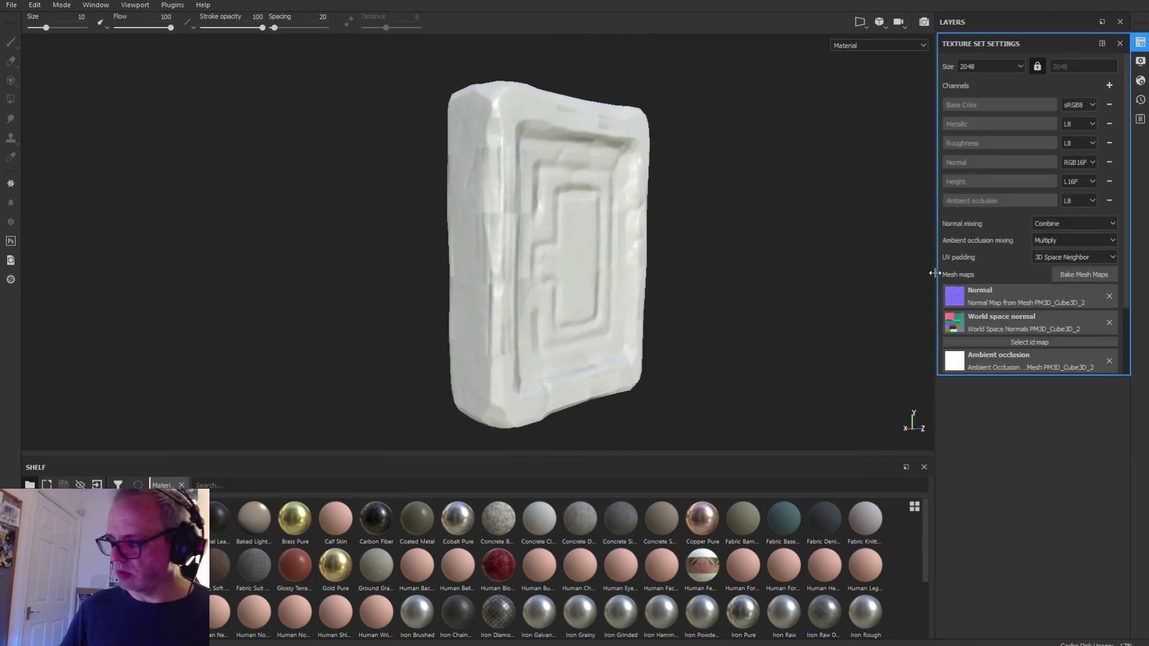
pyautogui.click(1084, 274)
pyautogui.moveTo(696, 299); pyautogui.dragTo(726, 297)
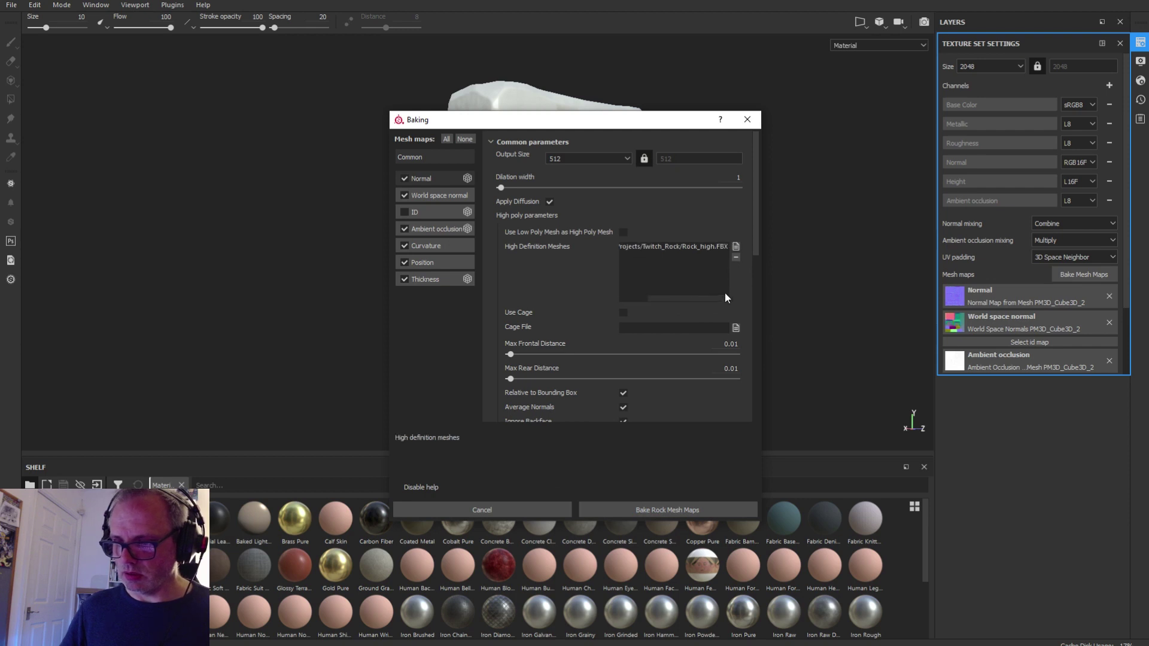
pyautogui.click(663, 510)
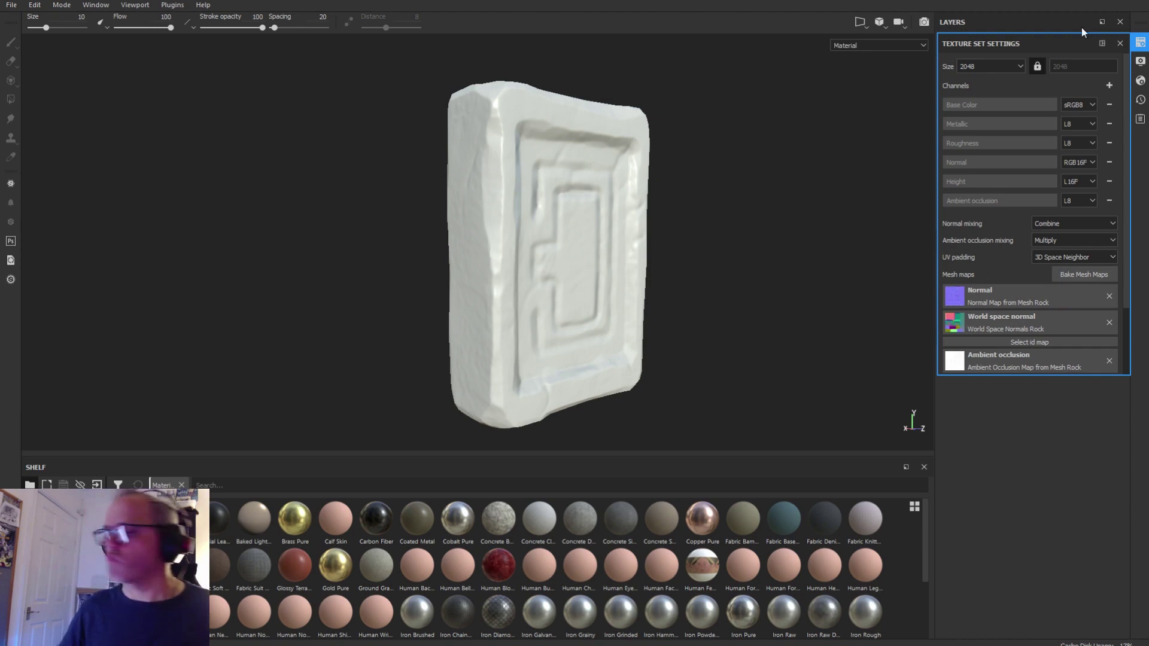
# Step: Examine the rebaked detail on the block's outer edges, front recess, carved grooves and sides
pyautogui.keyDown('alt'); pyautogui.moveTo(862, 160); pyautogui.dragTo(697, 199); pyautogui.keyUp('alt')
pyautogui.scroll(5, 503, 95)
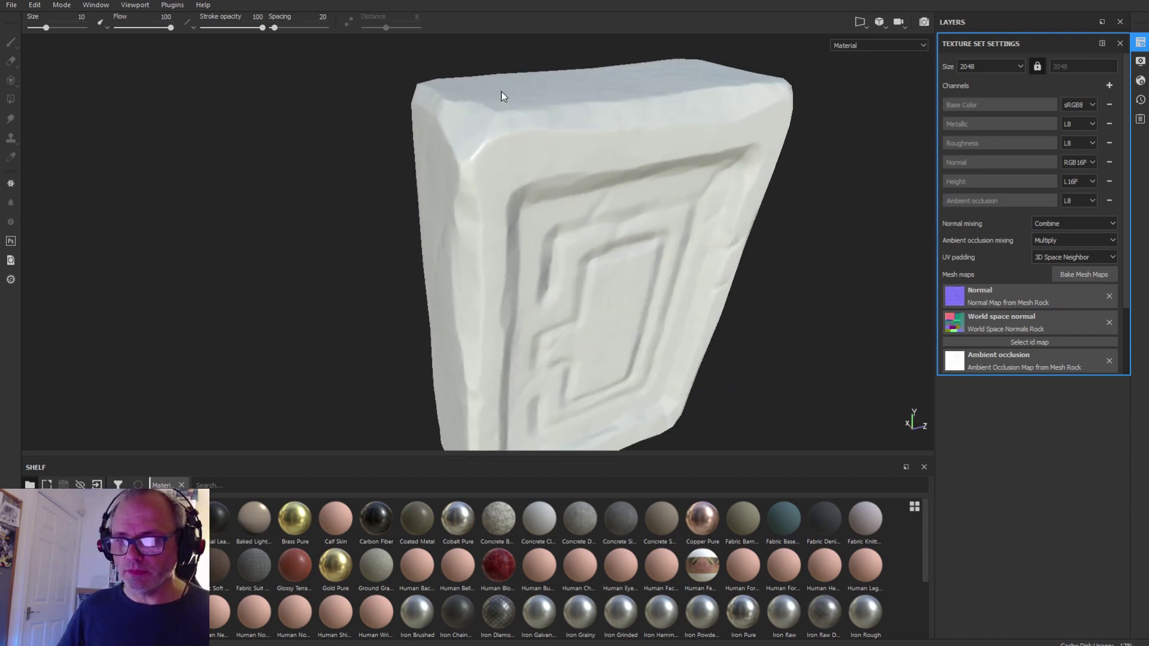
pyautogui.keyDown('alt'); pyautogui.moveTo(850, 372); pyautogui.dragTo(840, 333, button='middle'); pyautogui.keyUp('alt')
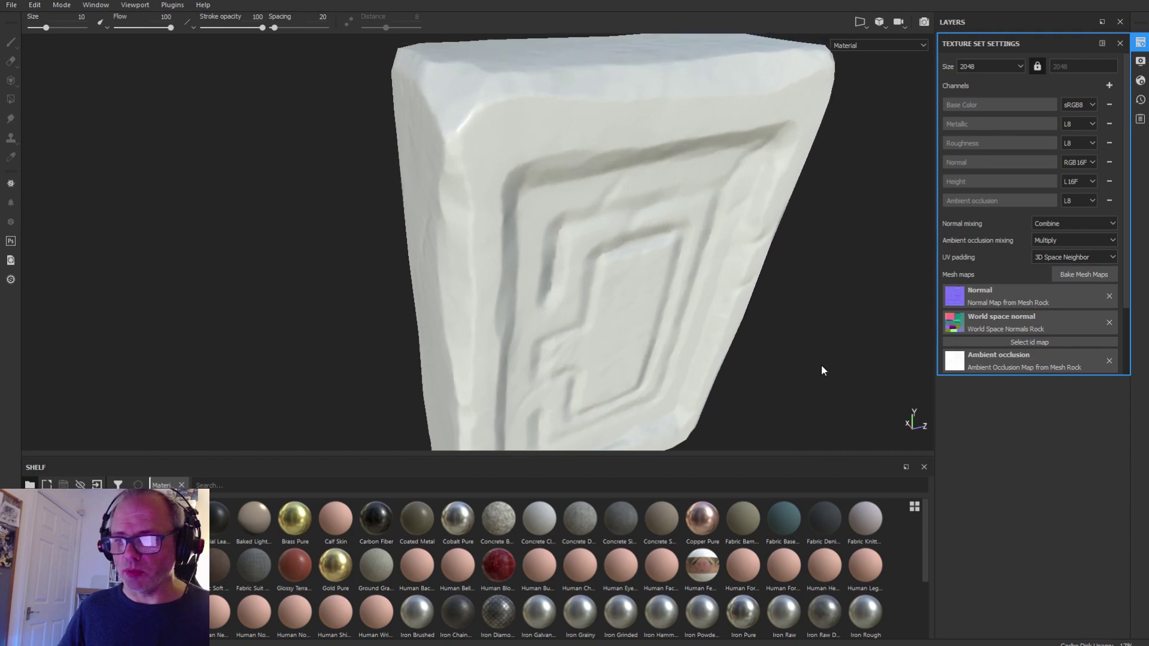
pyautogui.keyDown('alt'); pyautogui.moveTo(821, 364); pyautogui.dragTo(716, 226); pyautogui.keyUp('alt')
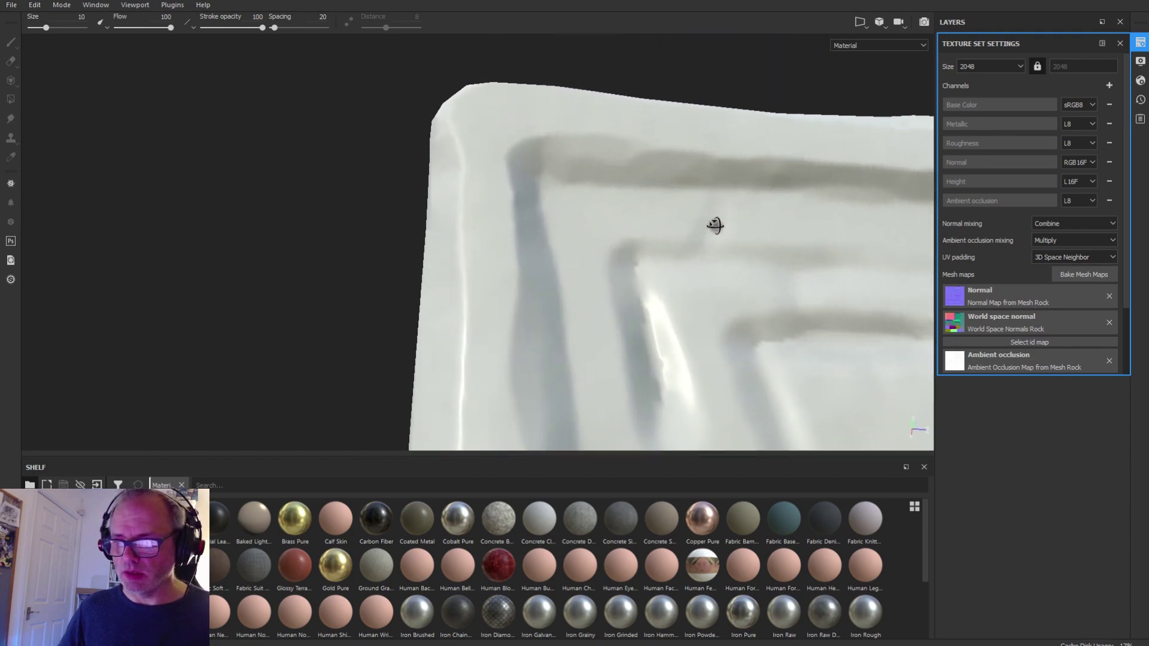
pyautogui.keyDown('alt'); pyautogui.moveTo(716, 226); pyautogui.dragTo(516, 266, button='right'); pyautogui.keyUp('alt')
pyautogui.keyDown('alt'); pyautogui.moveTo(674, 338); pyautogui.dragTo(641, 205, button='middle'); pyautogui.keyUp('alt')
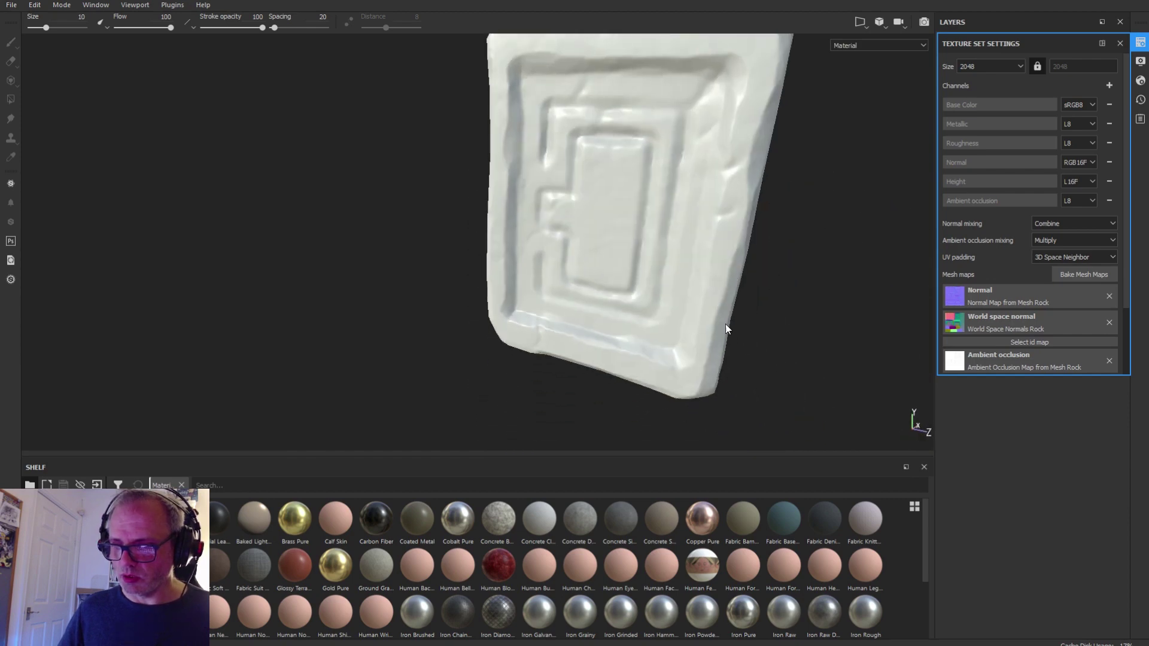
pyautogui.scroll(-4, 727, 324)
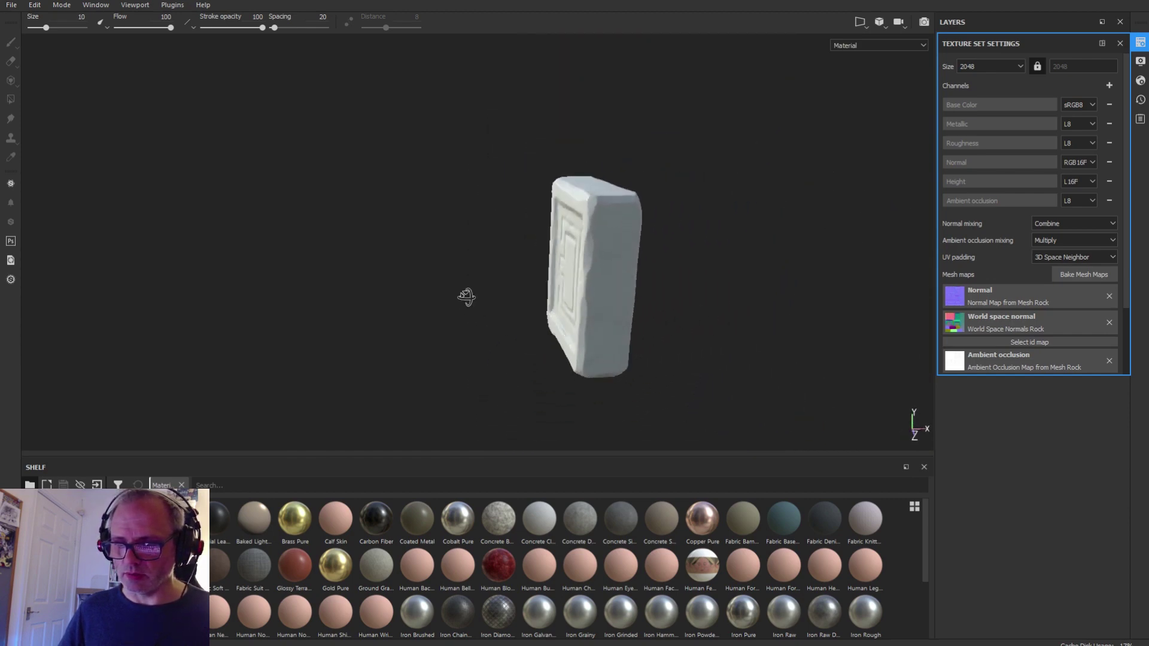